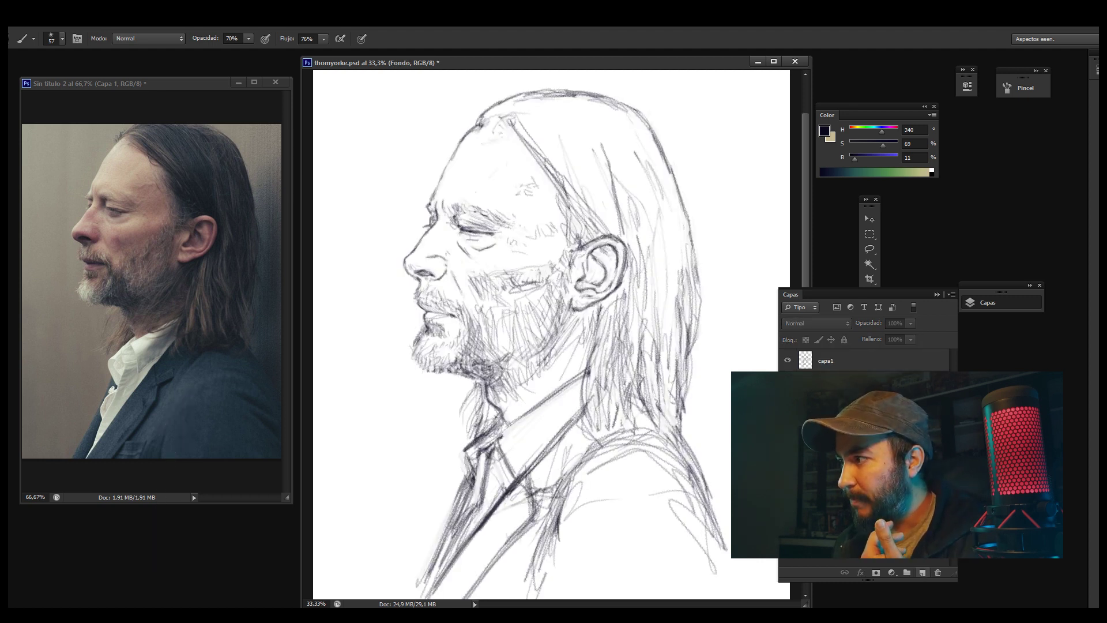
Step: Bring up the brush presets on the canvas and rearrange the Layers panel in the workspace
right_click(542, 311)
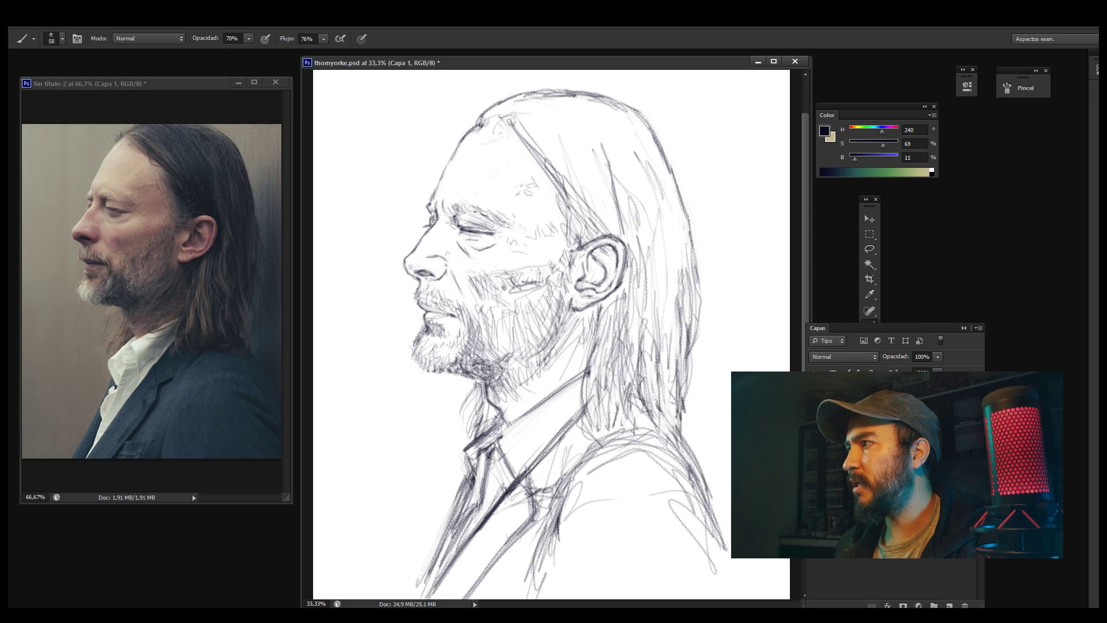
drag(905, 245, 911, 239)
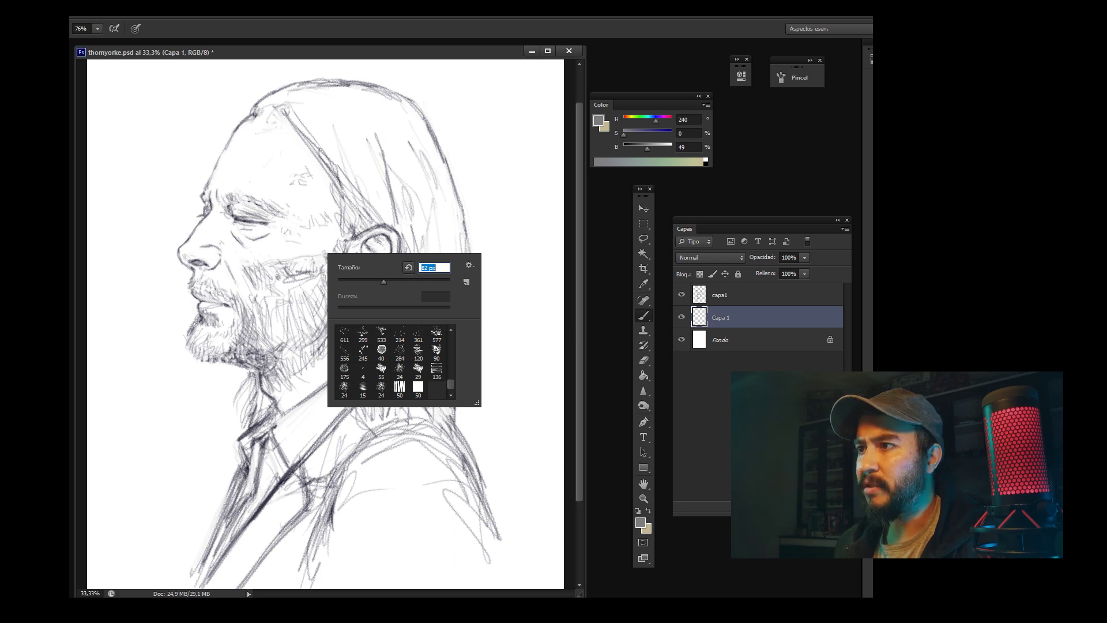
Step: Block in flat light grey over the temple, cheek, under-eye area and forehead
key(Return)
drag(319, 169, 347, 219)
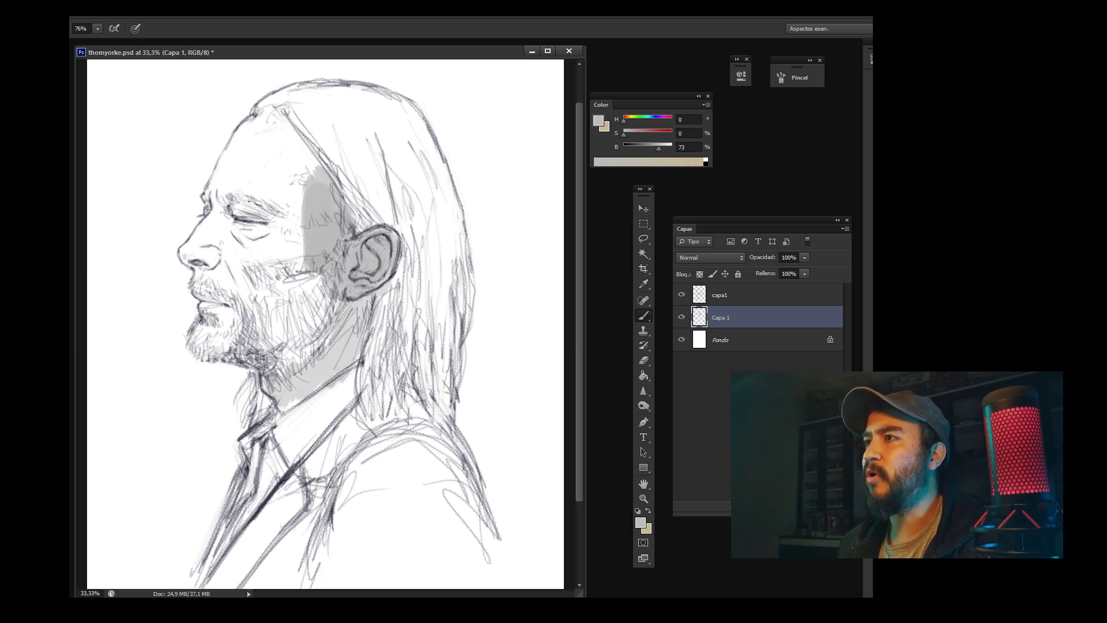
alt+click(342, 312)
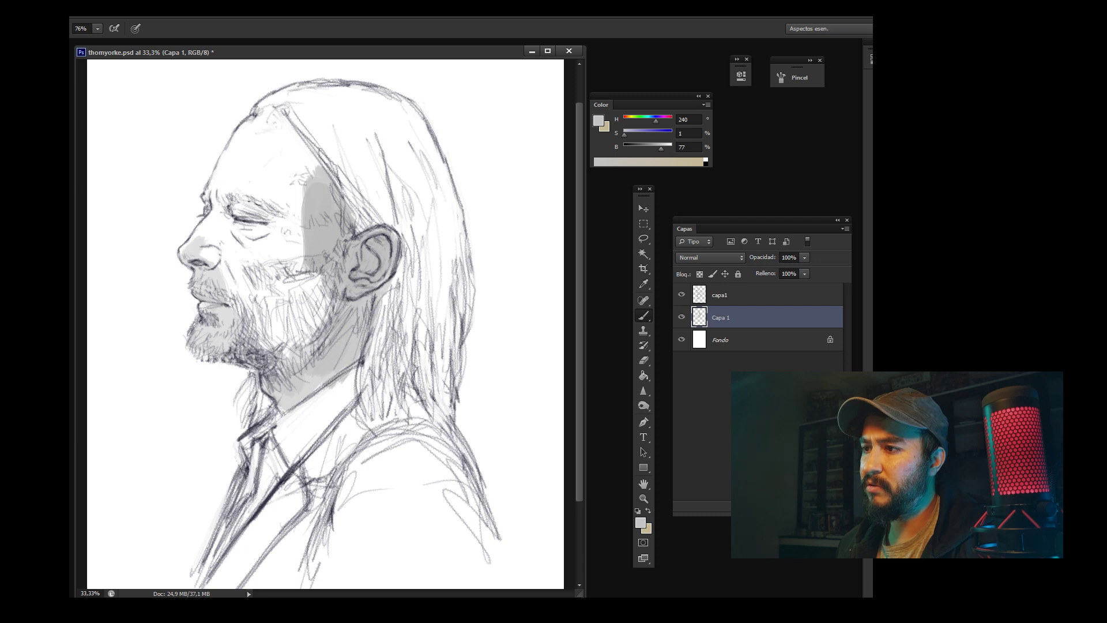
drag(213, 211, 239, 337)
drag(260, 250, 291, 357)
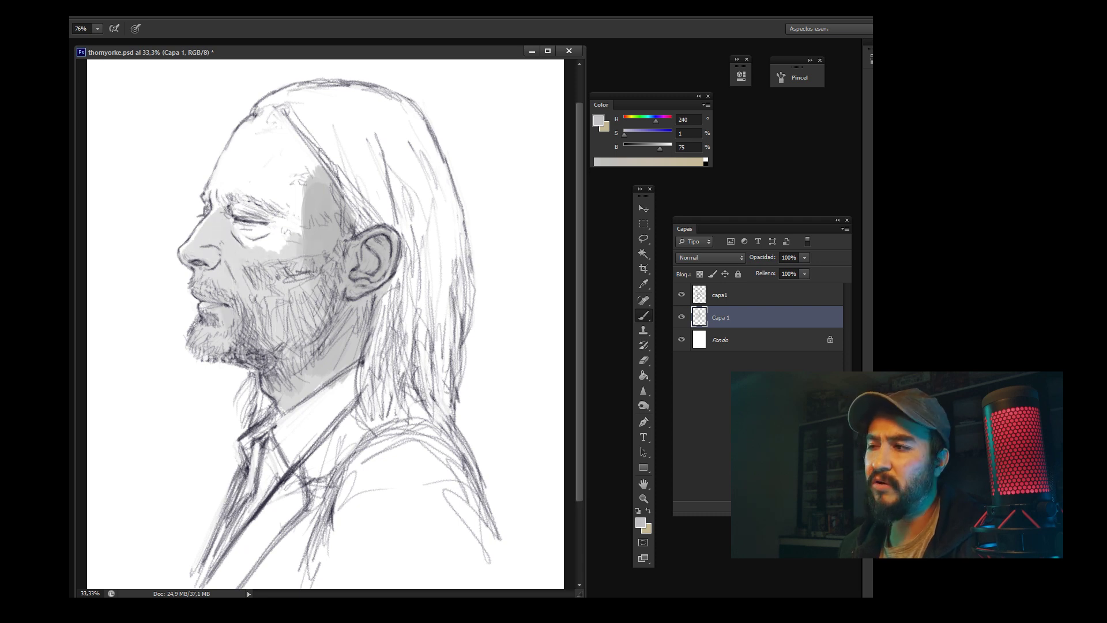
drag(300, 205, 282, 325)
drag(271, 193, 254, 294)
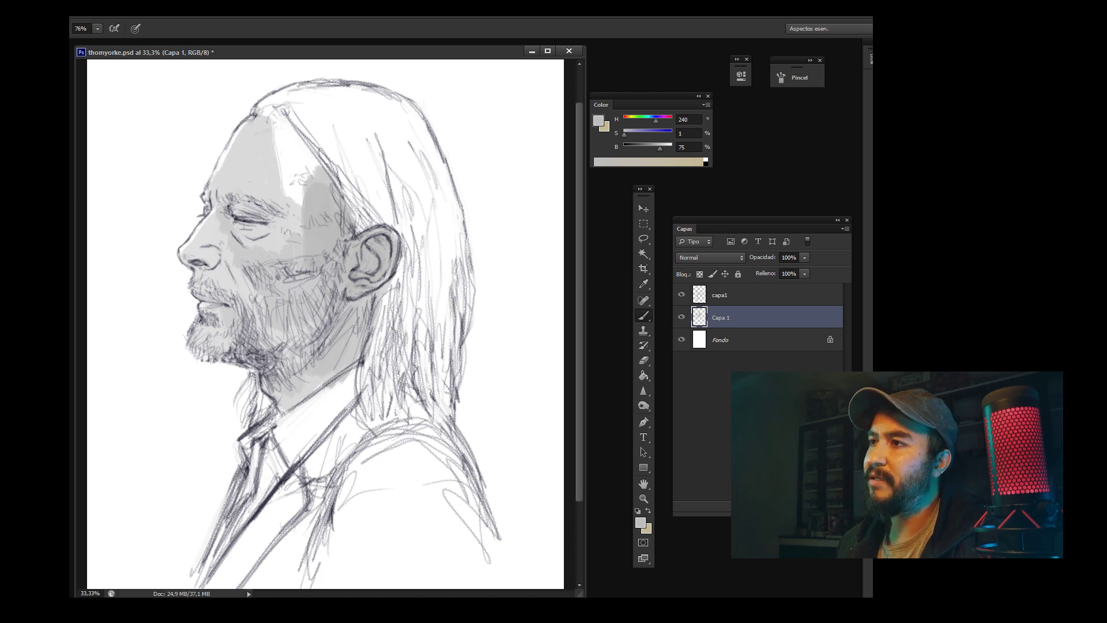
drag(279, 121, 303, 199)
right_click(346, 263)
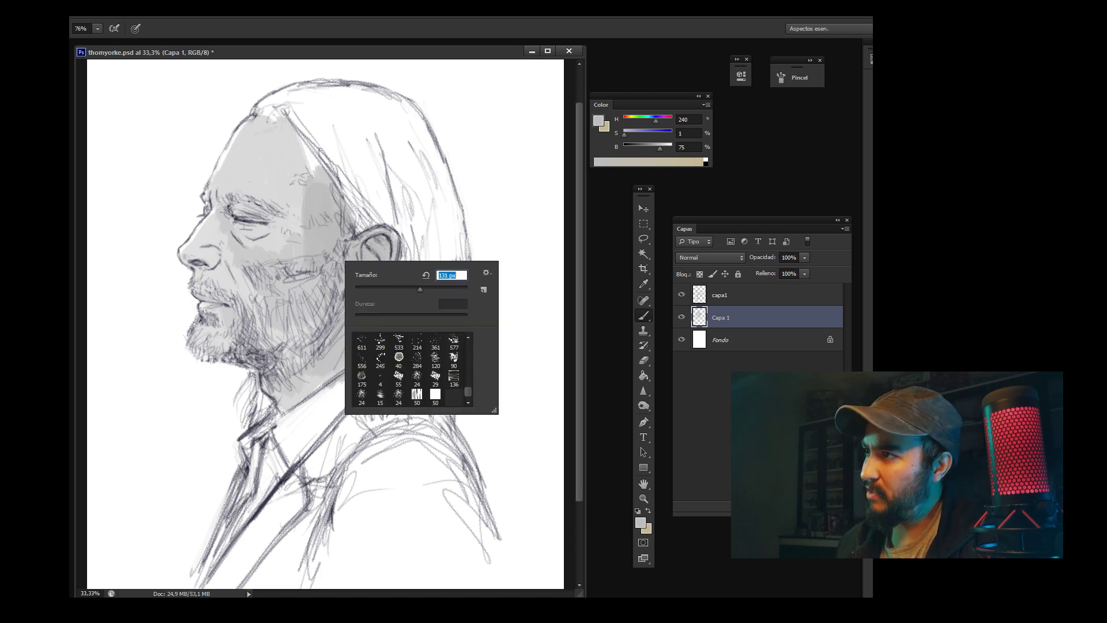
Step: With a larger brush, paint grey over the hair crown, back of the hair and neck
key(Return)
drag(288, 124, 328, 179)
drag(271, 98, 351, 190)
mouse_move(312, 101)
mouse_down()
mouse_move(372, 153)
mouse_move(406, 231)
mouse_up()
drag(380, 101, 421, 207)
drag(439, 121, 415, 340)
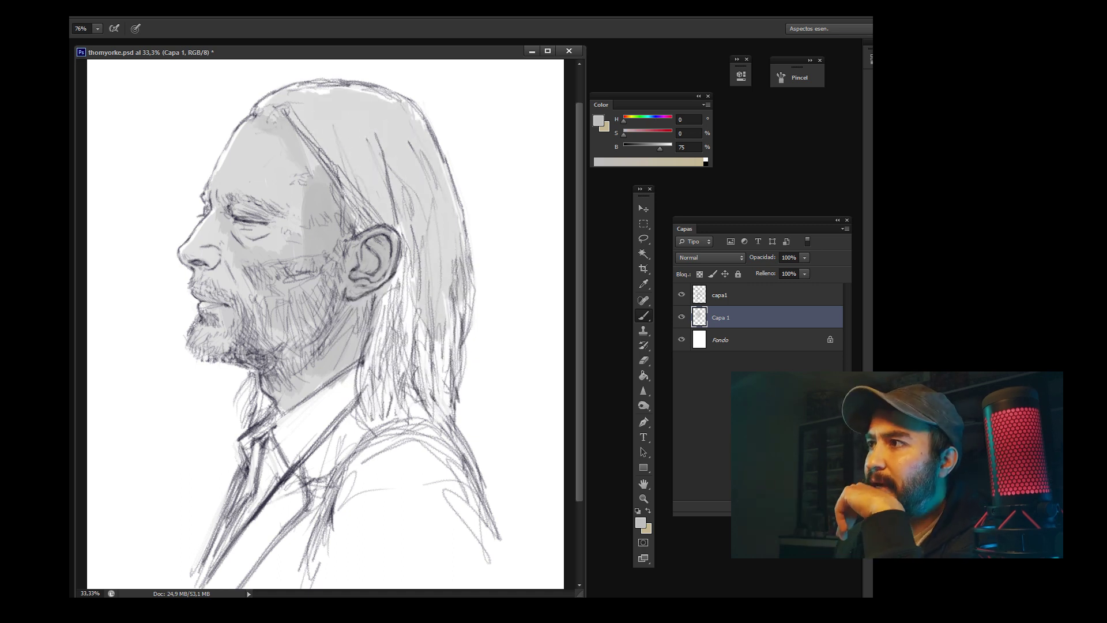
drag(427, 225, 392, 375)
drag(403, 277, 369, 389)
drag(450, 300, 438, 426)
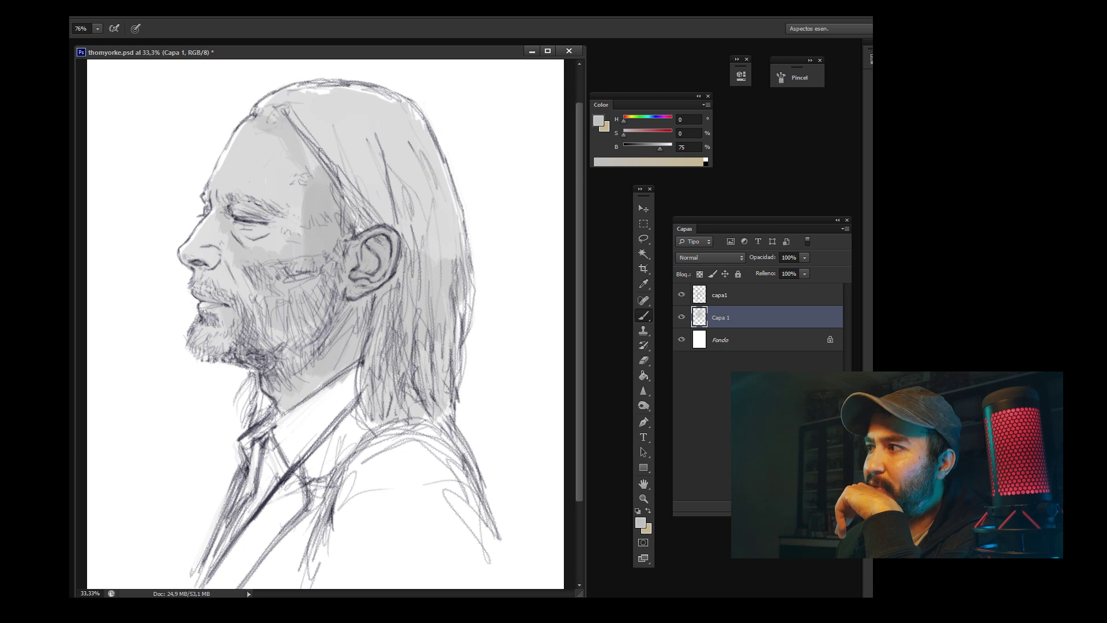
drag(427, 254, 403, 271)
drag(375, 364, 346, 459)
drag(346, 375, 289, 496)
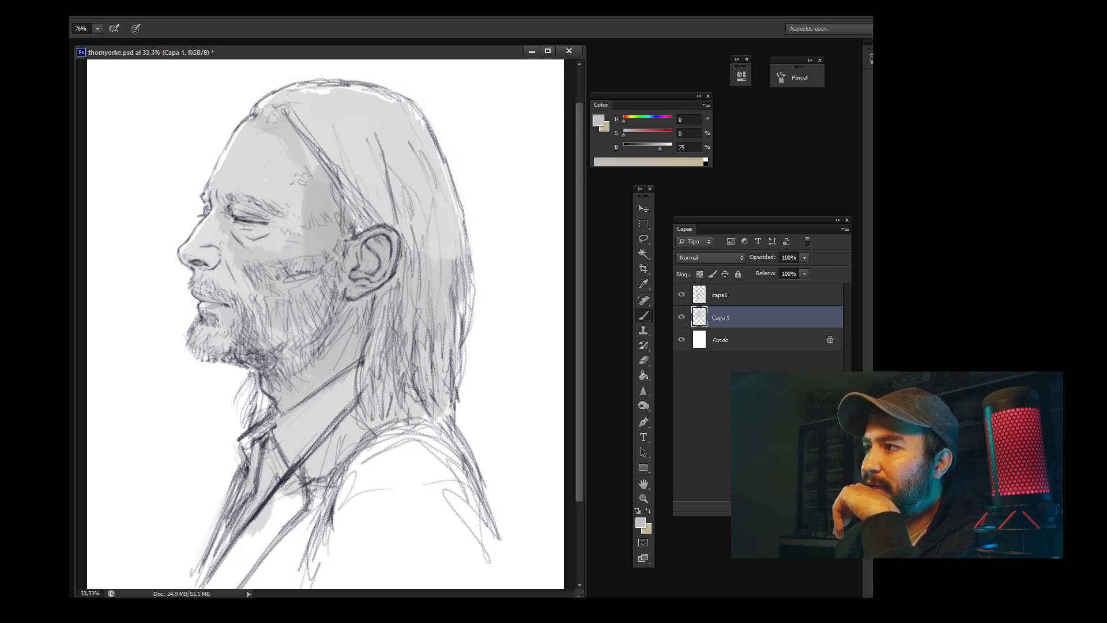
Step: Block in grey tone over the chest and shoulders
drag(219, 562, 346, 496)
drag(329, 537, 427, 438)
drag(421, 496, 461, 421)
drag(381, 562, 484, 438)
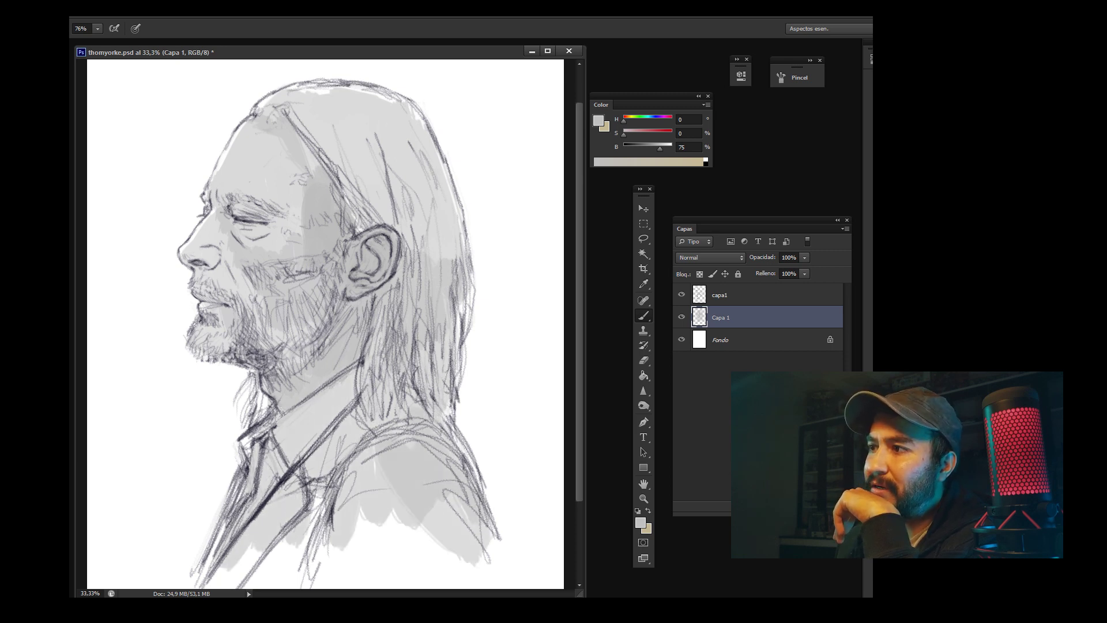
drag(323, 553, 438, 473)
drag(369, 426, 288, 536)
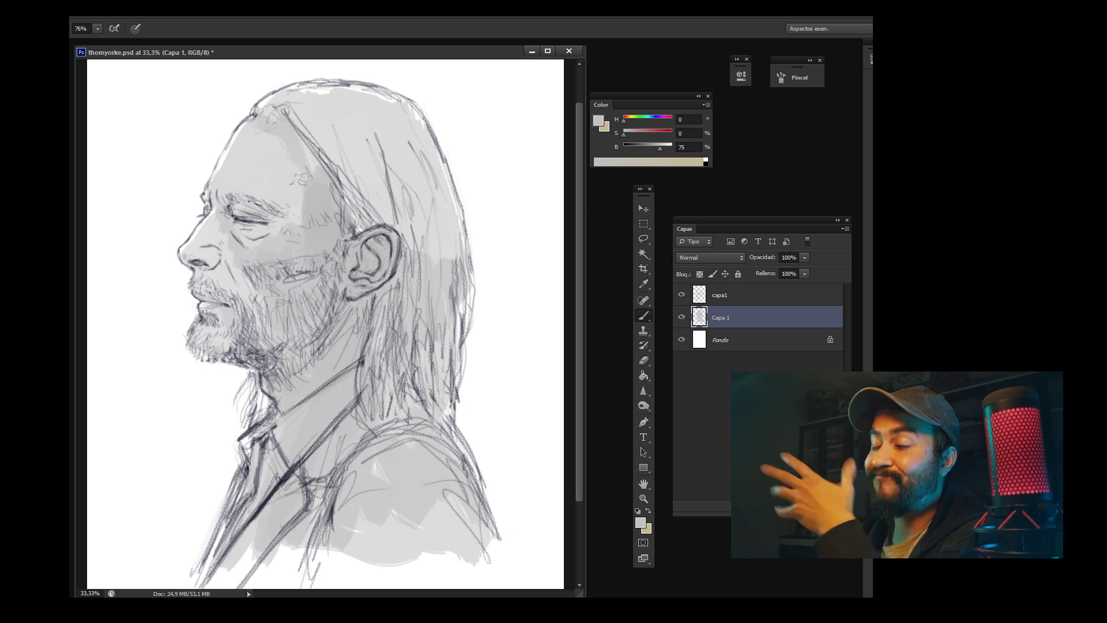
Step: Fill the remaining forehead and hair area with grey
drag(231, 237, 259, 138)
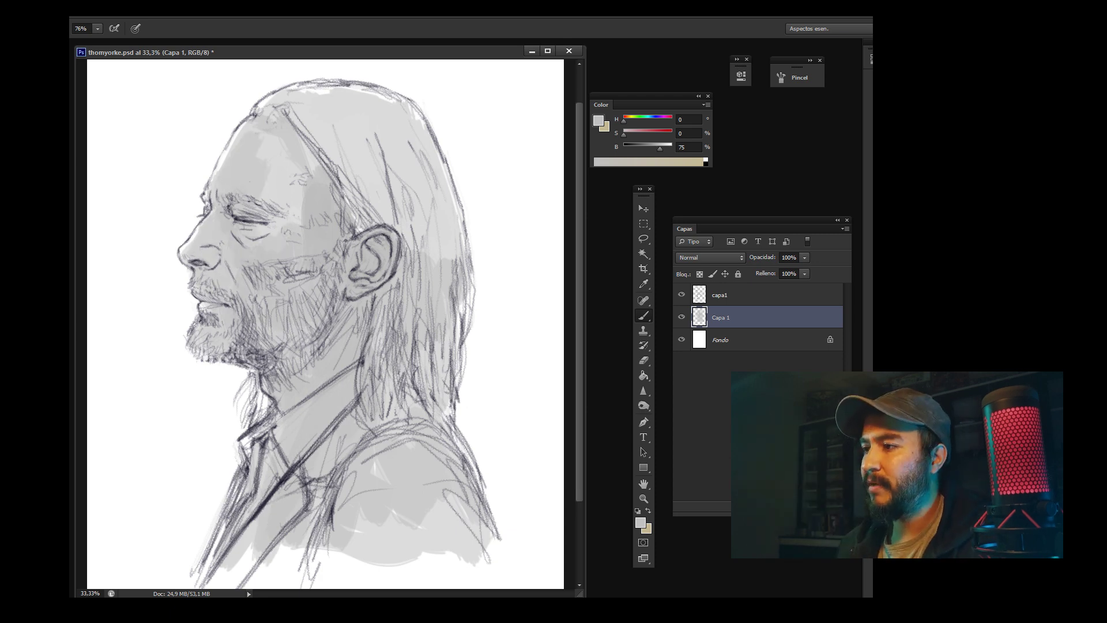
drag(271, 230, 317, 115)
drag(346, 242, 426, 133)
drag(444, 253, 392, 122)
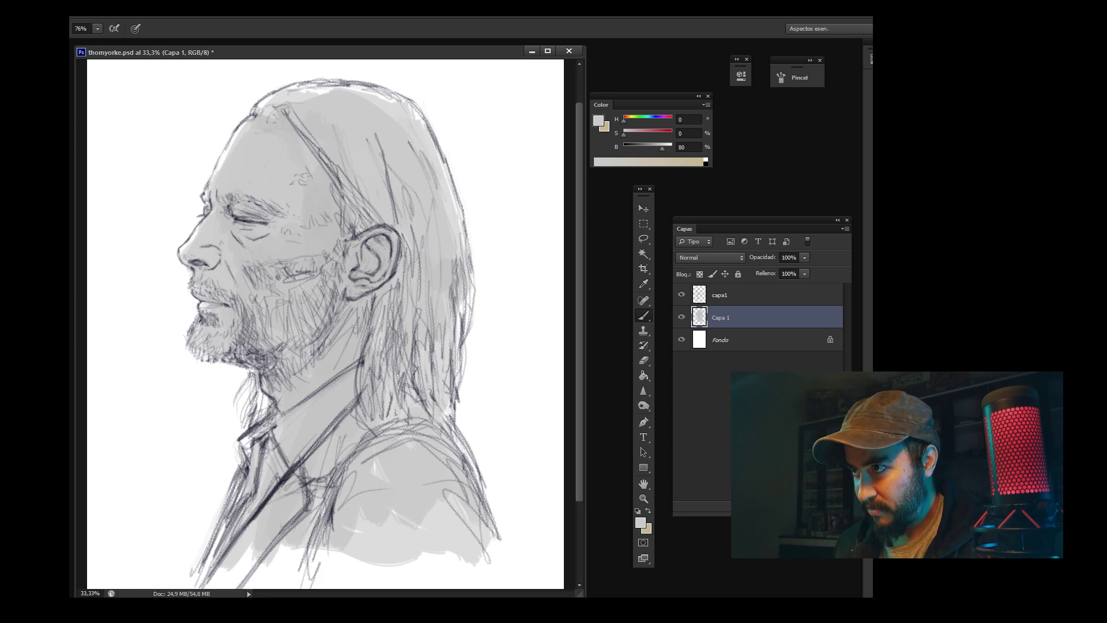
Step: Darken the hair behind the ear and shade the neck and throat
mouse_move(392, 139)
mouse_down()
mouse_move(427, 260)
mouse_move(426, 355)
mouse_up()
drag(426, 242, 404, 415)
drag(393, 254, 398, 404)
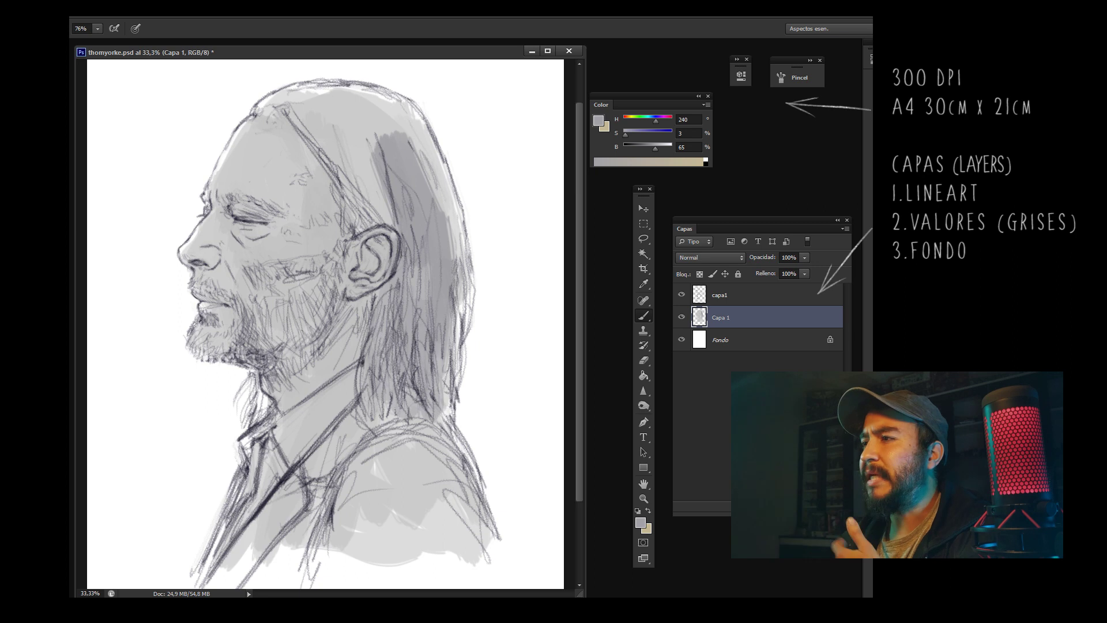
drag(369, 289, 340, 393)
mouse_move(317, 335)
mouse_down()
mouse_move(283, 395)
mouse_move(346, 513)
mouse_up()
Step: Add darker shading across the chest, shoulders, jaw and cheek-beard area
drag(285, 421, 398, 496)
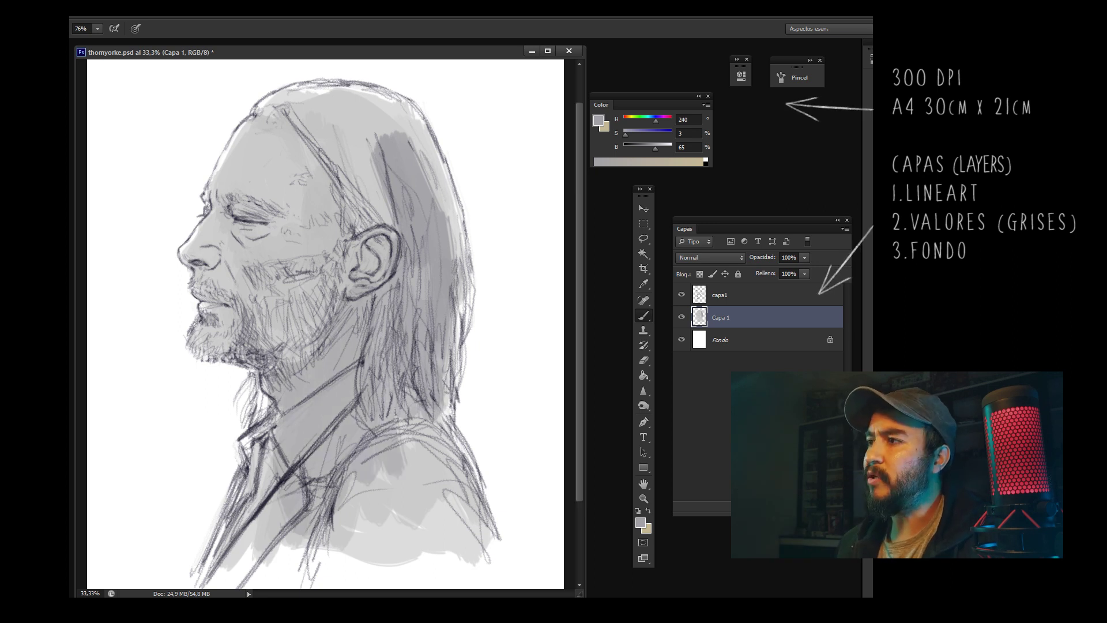
drag(387, 410, 479, 514)
drag(461, 450, 340, 536)
drag(393, 491, 248, 548)
drag(300, 404, 230, 568)
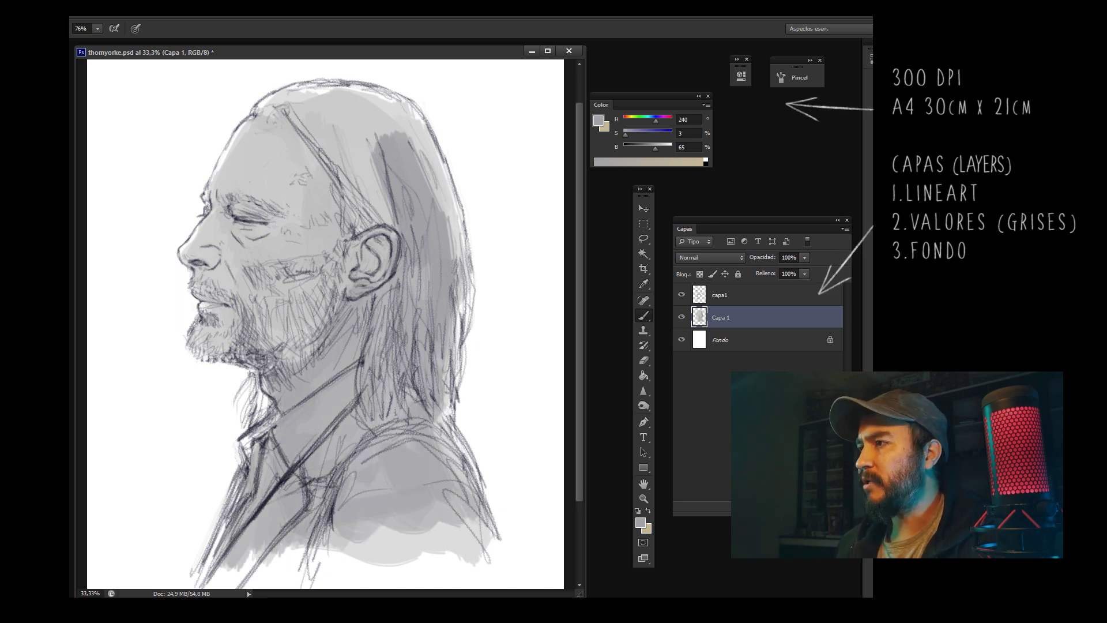
drag(341, 277, 265, 372)
drag(254, 309, 230, 335)
drag(335, 262, 259, 297)
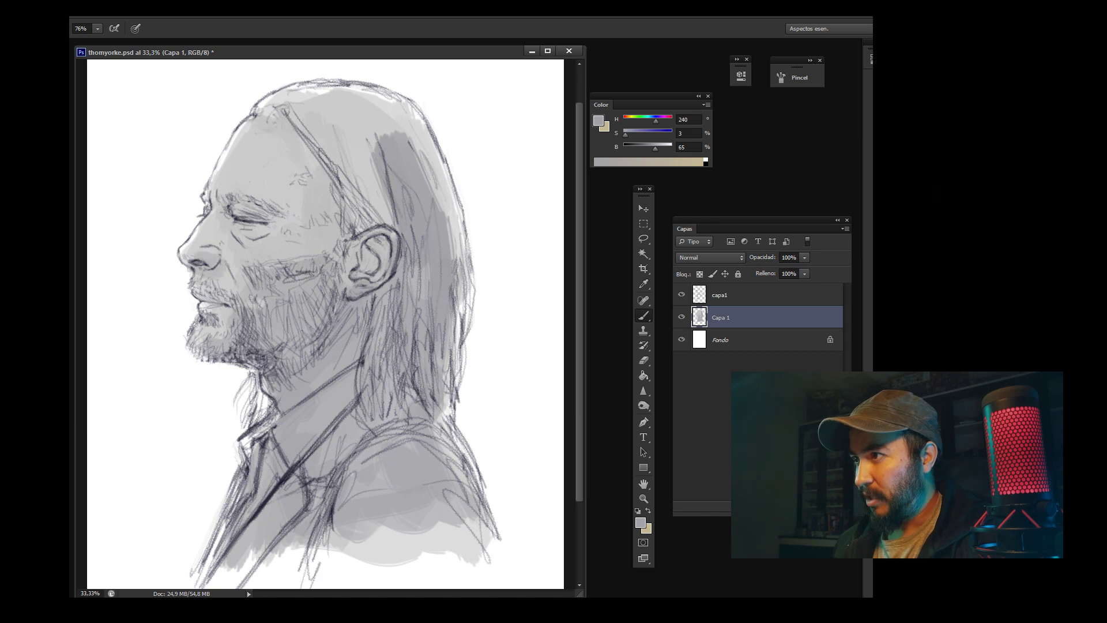
Step: Sample darker greys and shade under the eye, the cheek and the top of the hair
alt+click(231, 248)
drag(245, 222, 211, 268)
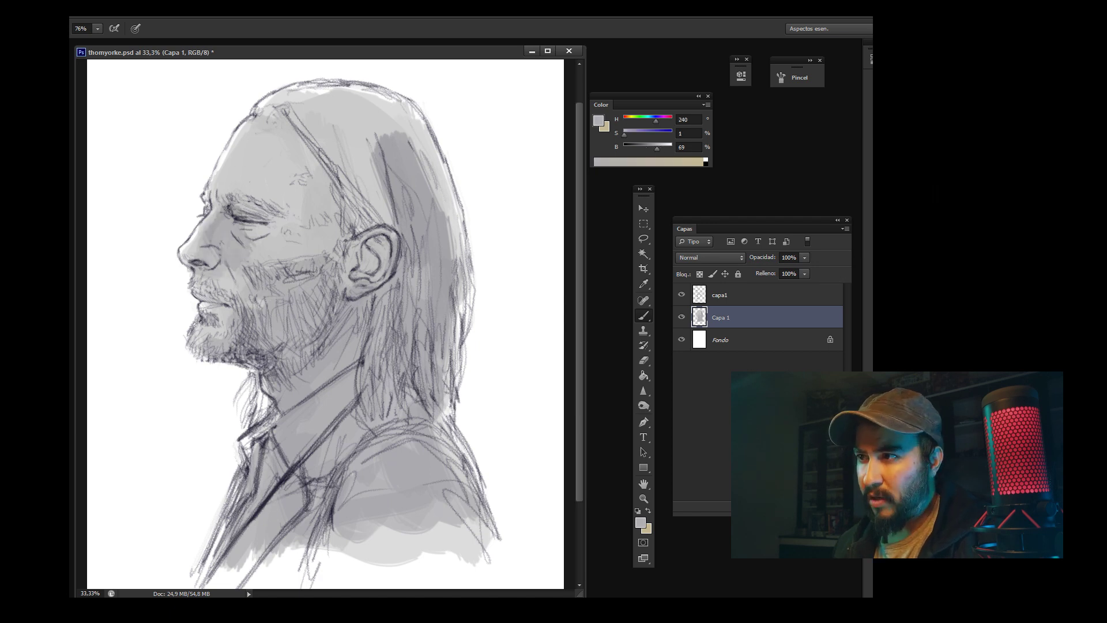
alt+click(250, 313)
alt+click(338, 266)
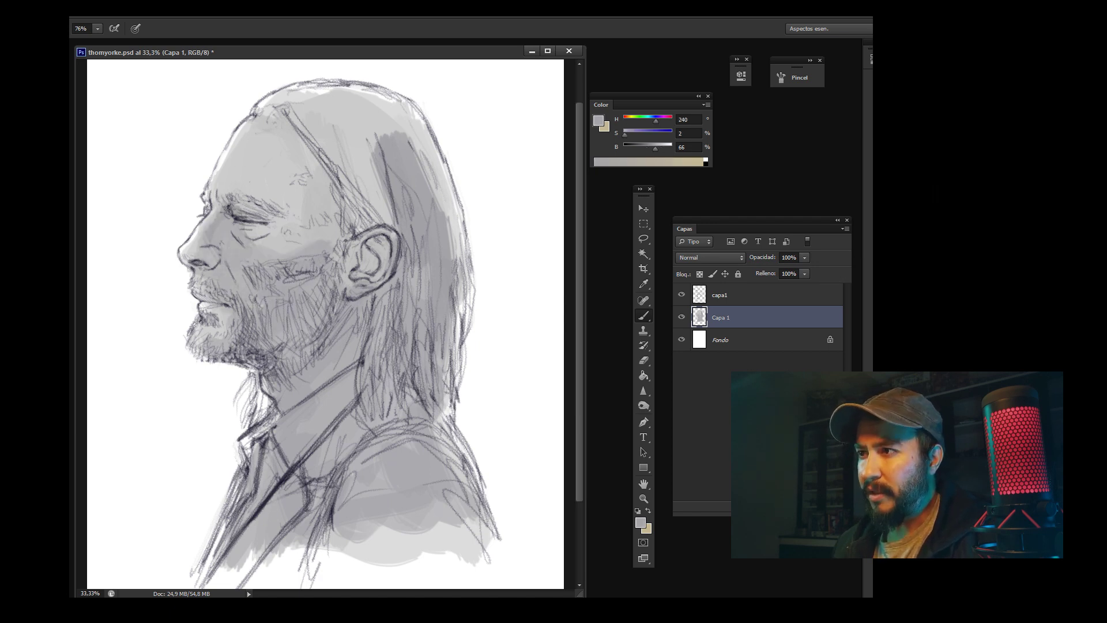
alt+click(383, 151)
drag(375, 147, 325, 151)
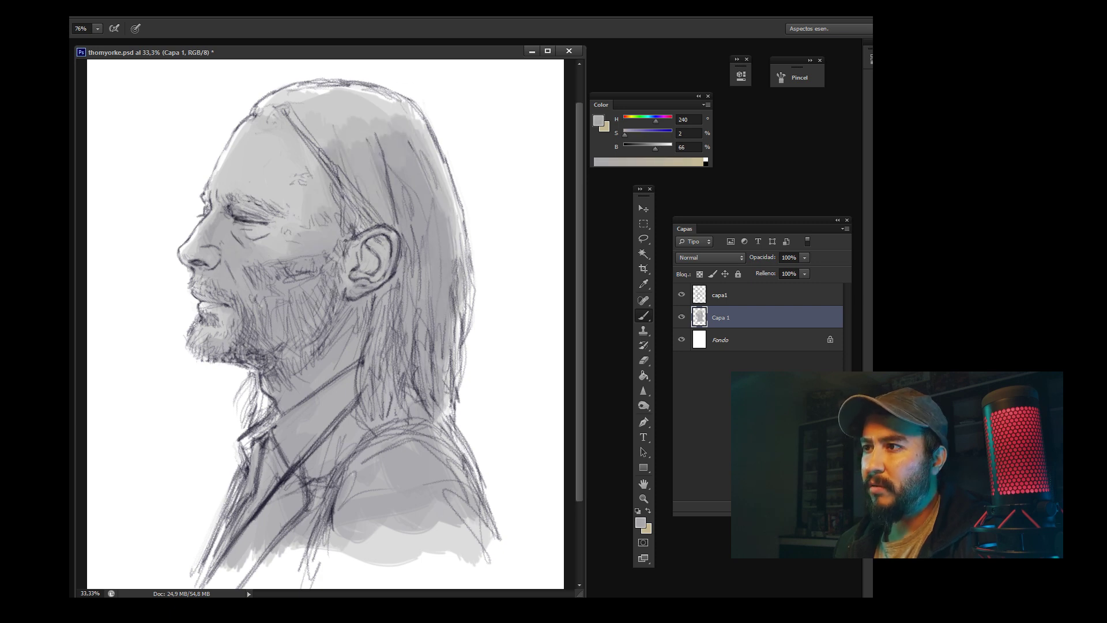
alt+click(405, 227)
alt+click(376, 362)
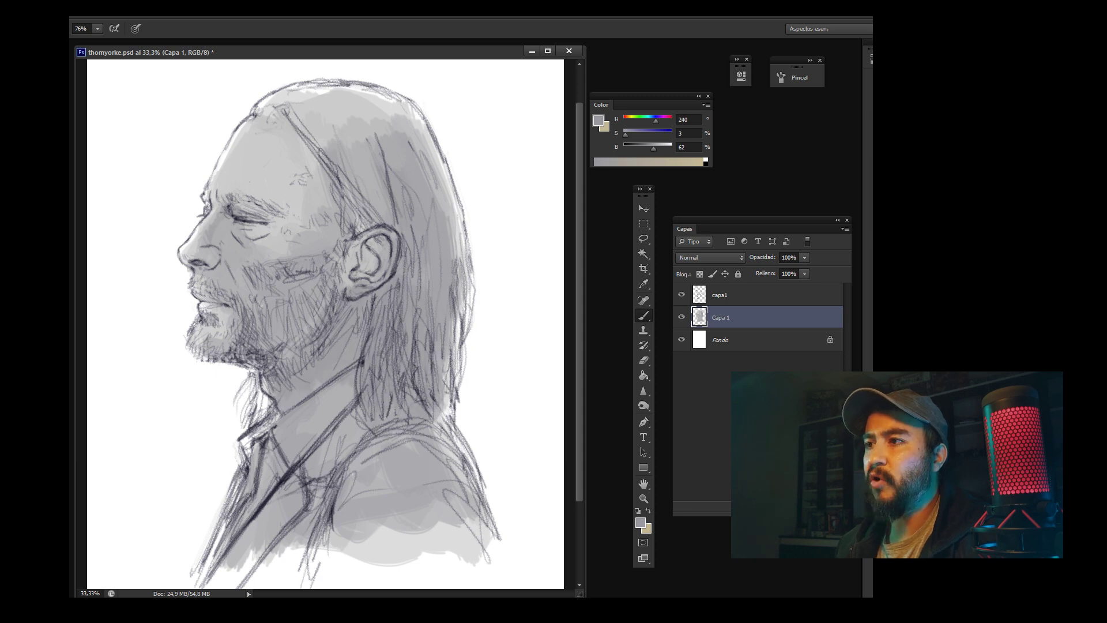
Step: Darken the chin and neck and paint a dark patch on the cheek
right_click(276, 397)
alt+click(248, 337)
drag(237, 323, 254, 358)
alt+click(242, 340)
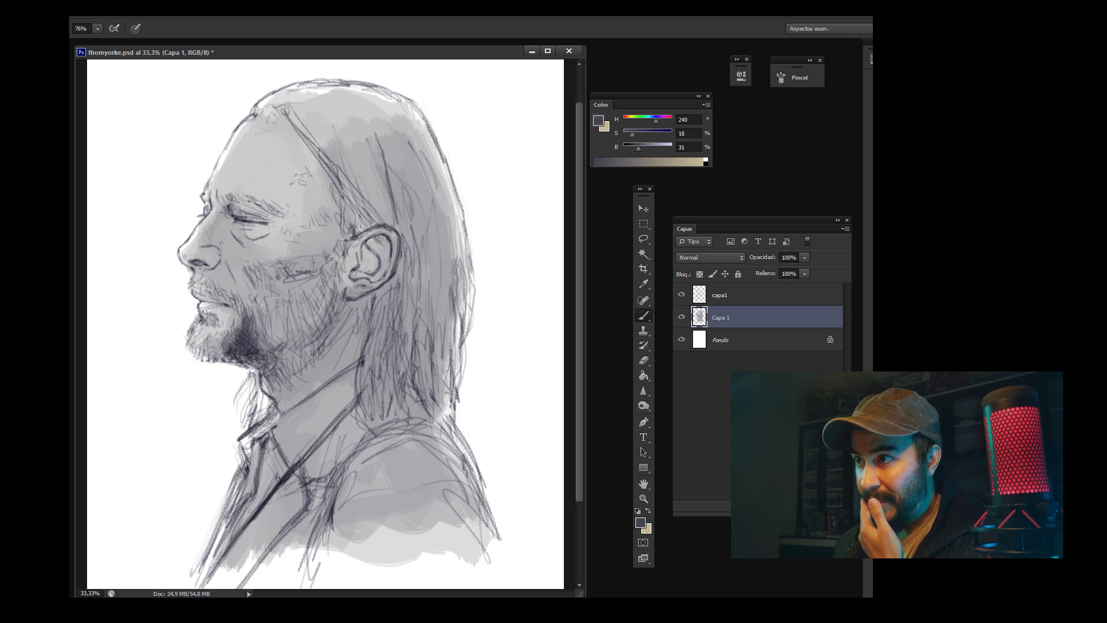
alt+click(258, 333)
alt+click(220, 280)
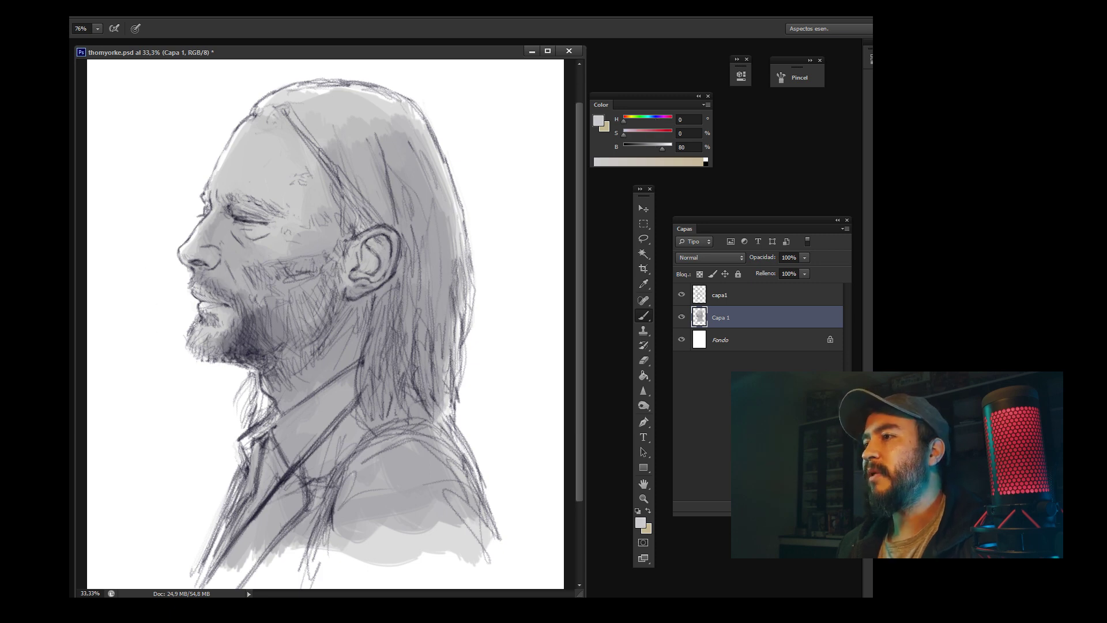
alt+click(247, 306)
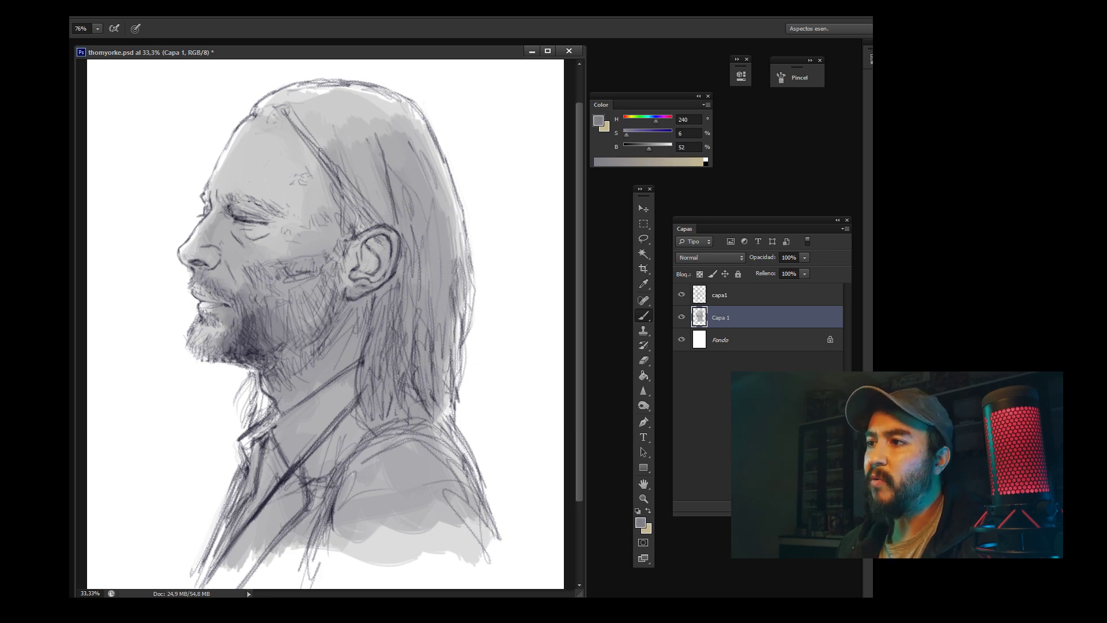
alt+click(249, 294)
drag(250, 270, 276, 289)
Step: Adjust the brush size and darken the area under the jaw and neck
alt+click(263, 260)
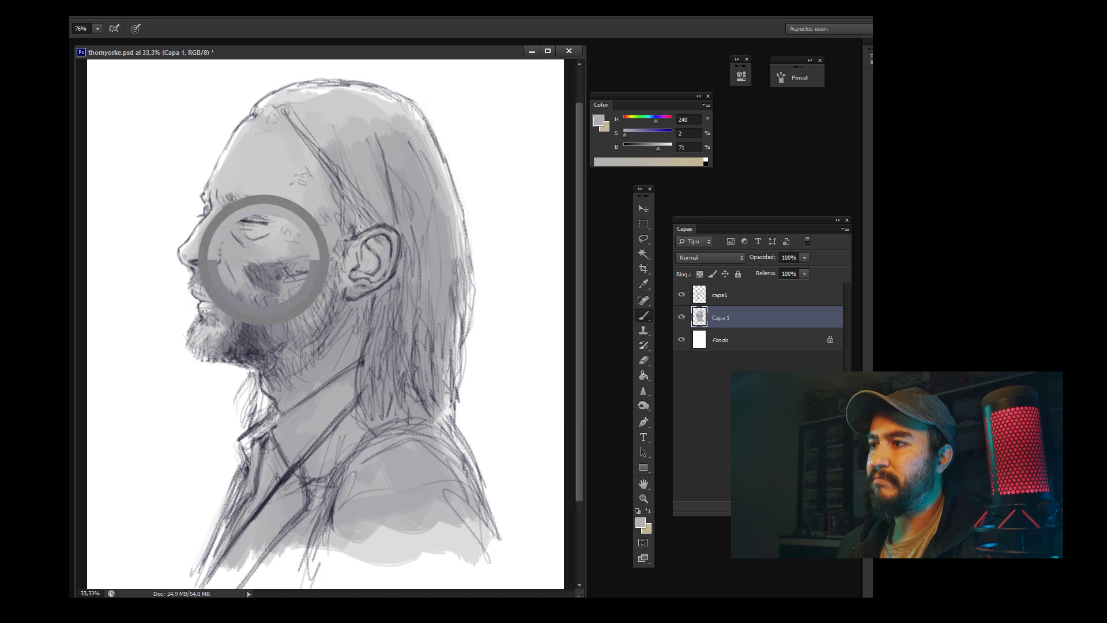
alt+click(254, 252)
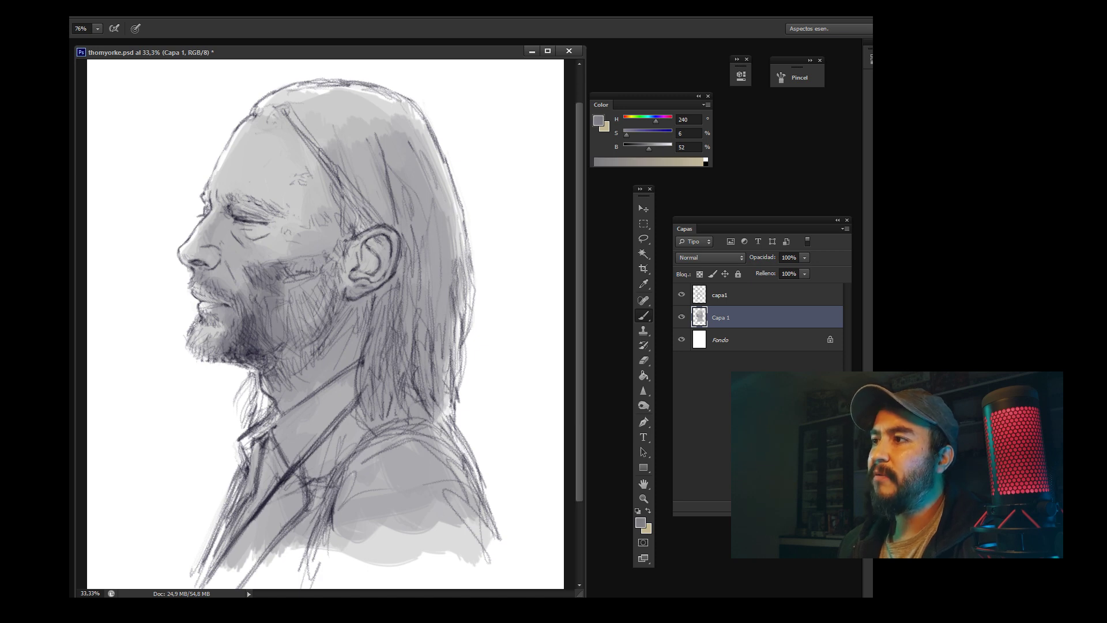
right_click(313, 297)
alt+click(305, 292)
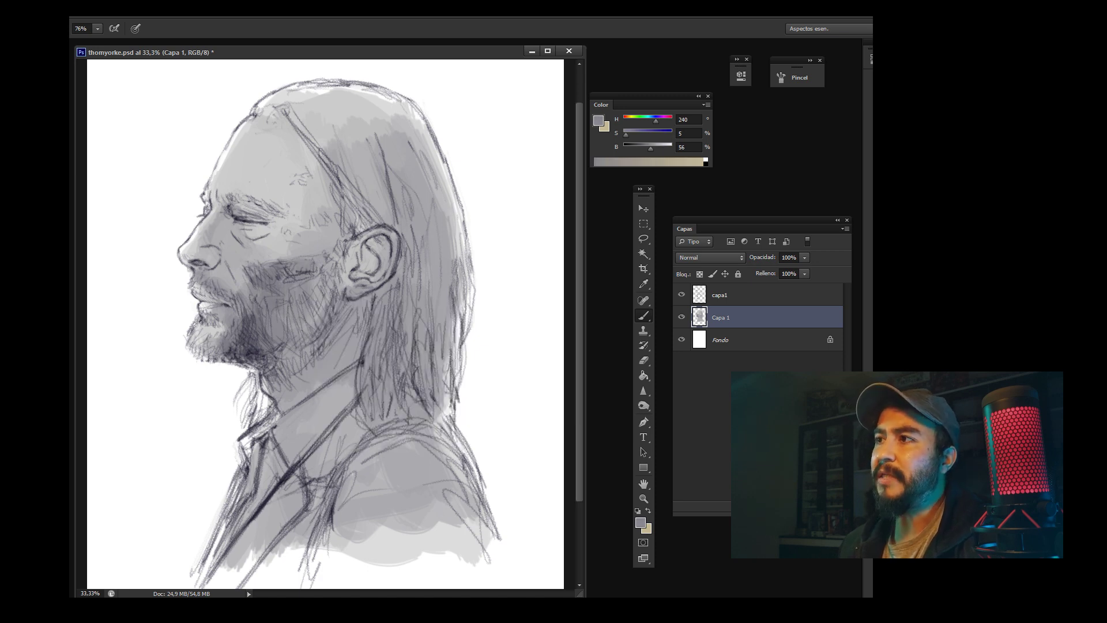
alt+click(261, 341)
right_click(311, 326)
alt+click(299, 331)
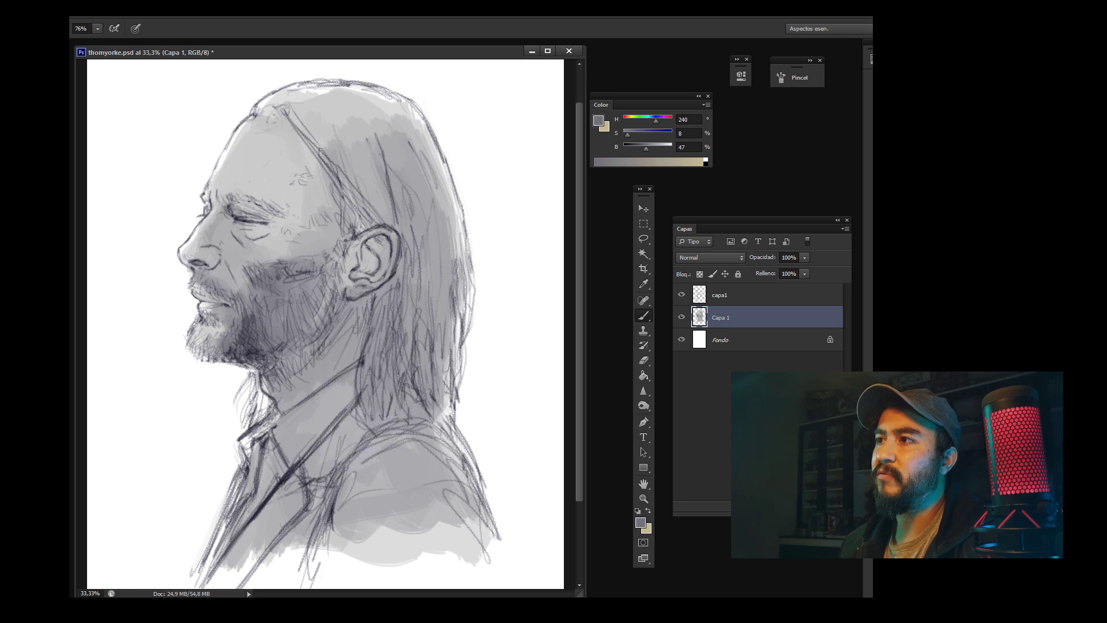
drag(282, 349, 341, 286)
Step: Paint dark diagonal strokes across the hair near the top of the head
alt+click(337, 158)
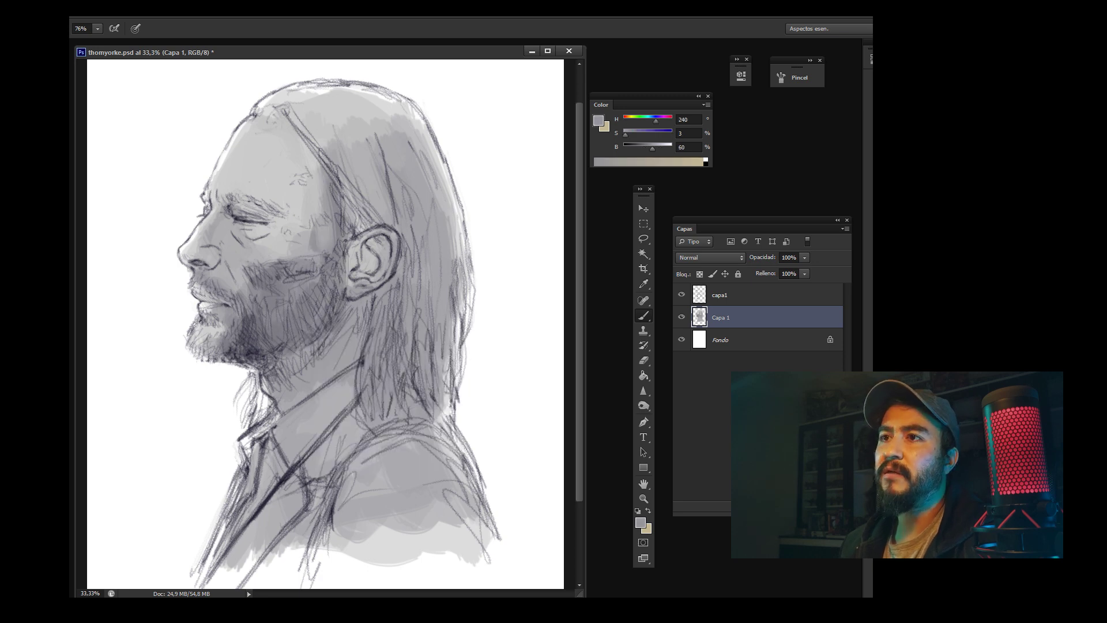
drag(346, 190, 378, 230)
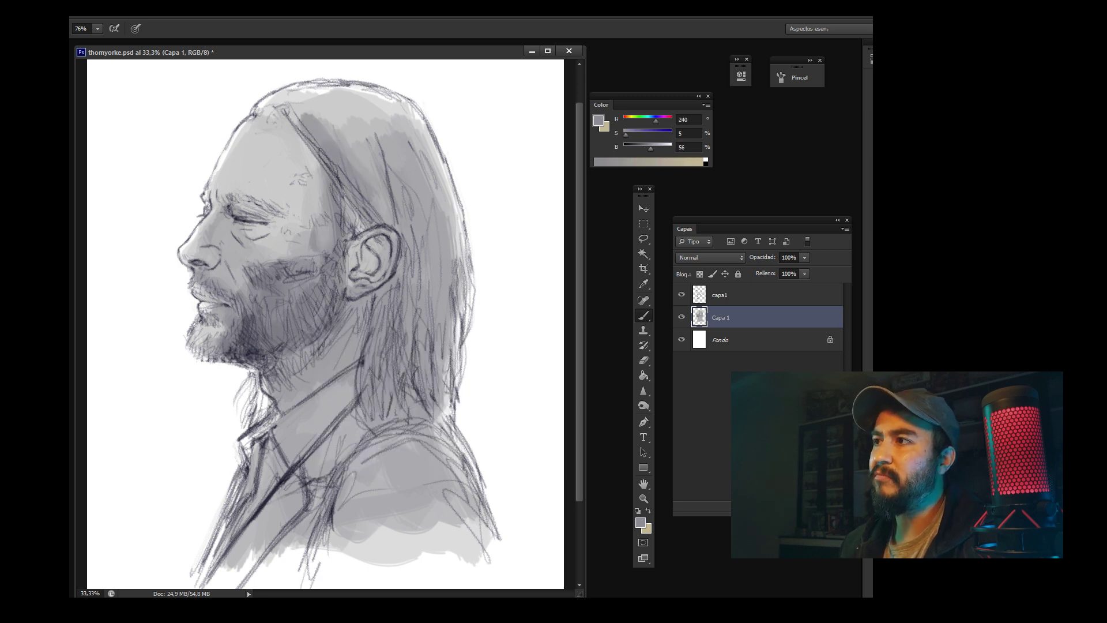
drag(328, 127, 389, 219)
drag(317, 107, 410, 184)
drag(280, 98, 346, 124)
alt+click(332, 170)
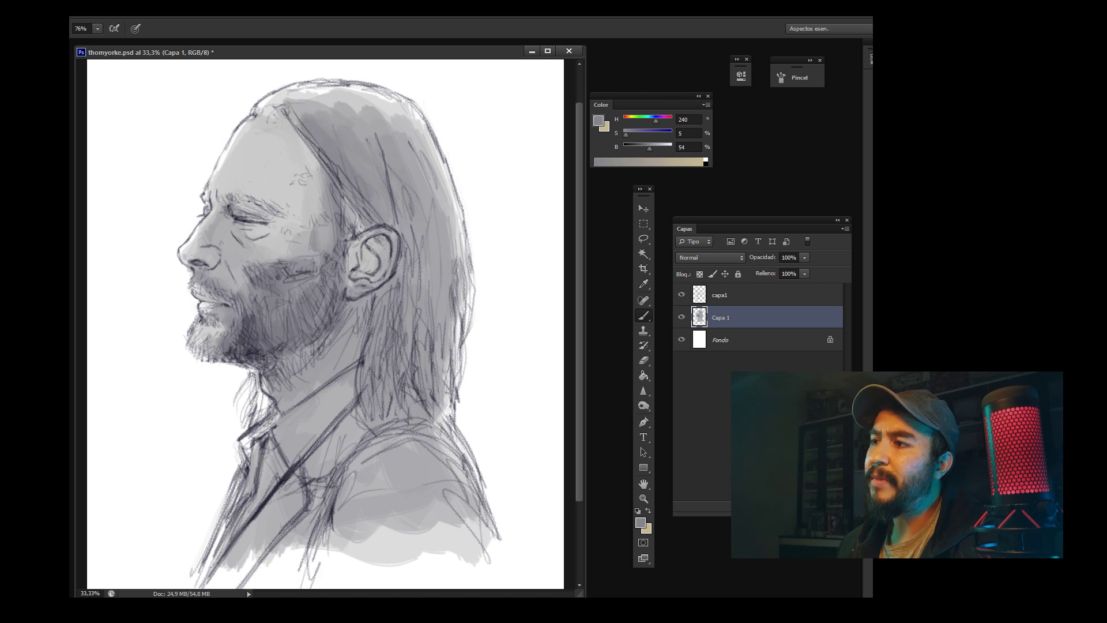
alt+click(334, 167)
drag(331, 132, 378, 230)
drag(303, 106, 386, 202)
drag(352, 133, 427, 230)
Step: Shade the right side of the hair with sampled dark greys
alt+click(375, 173)
drag(369, 115, 435, 216)
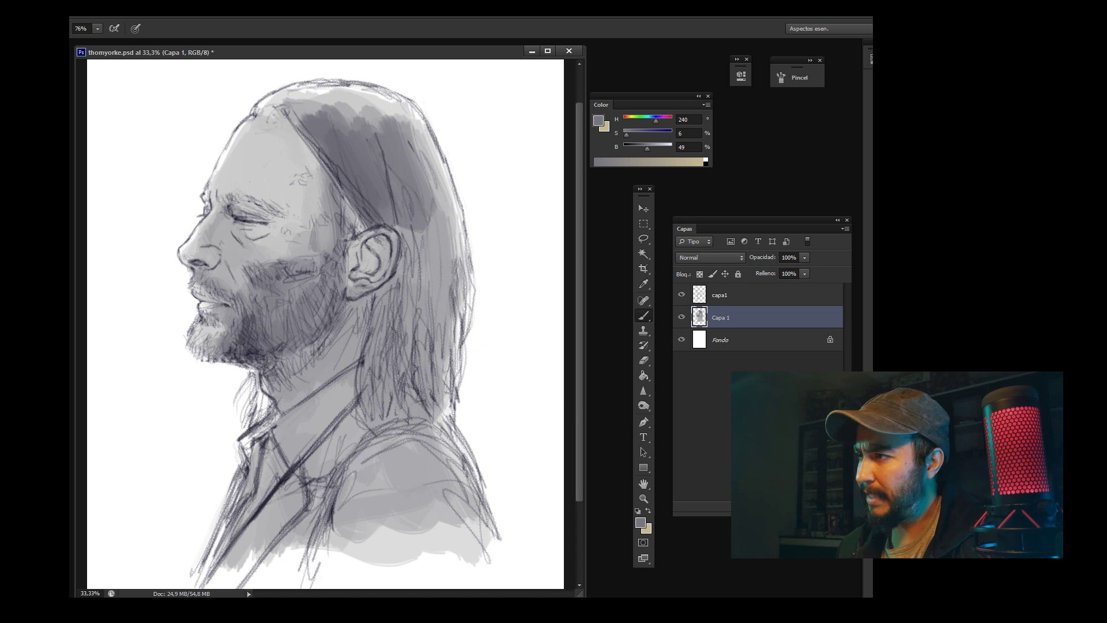
drag(403, 121, 447, 239)
drag(456, 129, 424, 294)
alt+click(418, 243)
drag(433, 231, 406, 271)
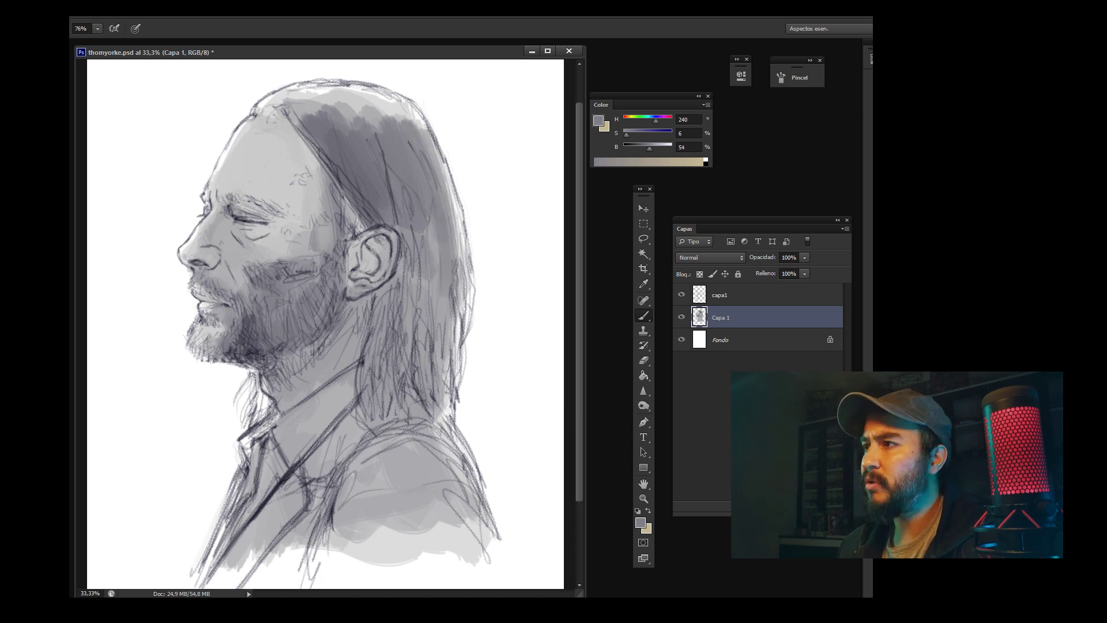
alt+click(416, 230)
drag(433, 208, 398, 285)
mouse_move(455, 222)
mouse_down()
mouse_move(421, 317)
mouse_move(427, 360)
mouse_up()
Step: Deepen the hair behind the ear with progressively darker greys
drag(427, 259, 404, 357)
alt+click(404, 243)
drag(398, 277, 369, 386)
drag(432, 274, 375, 392)
drag(452, 277, 435, 416)
alt+click(404, 346)
mouse_move(409, 357)
mouse_down()
mouse_move(375, 433)
mouse_move(404, 427)
mouse_up()
drag(390, 294, 369, 363)
Step: Add dark grey strokes down the neck
mouse_move(366, 297)
mouse_down()
mouse_move(346, 364)
mouse_move(320, 383)
mouse_up()
alt+click(346, 346)
drag(343, 343, 285, 404)
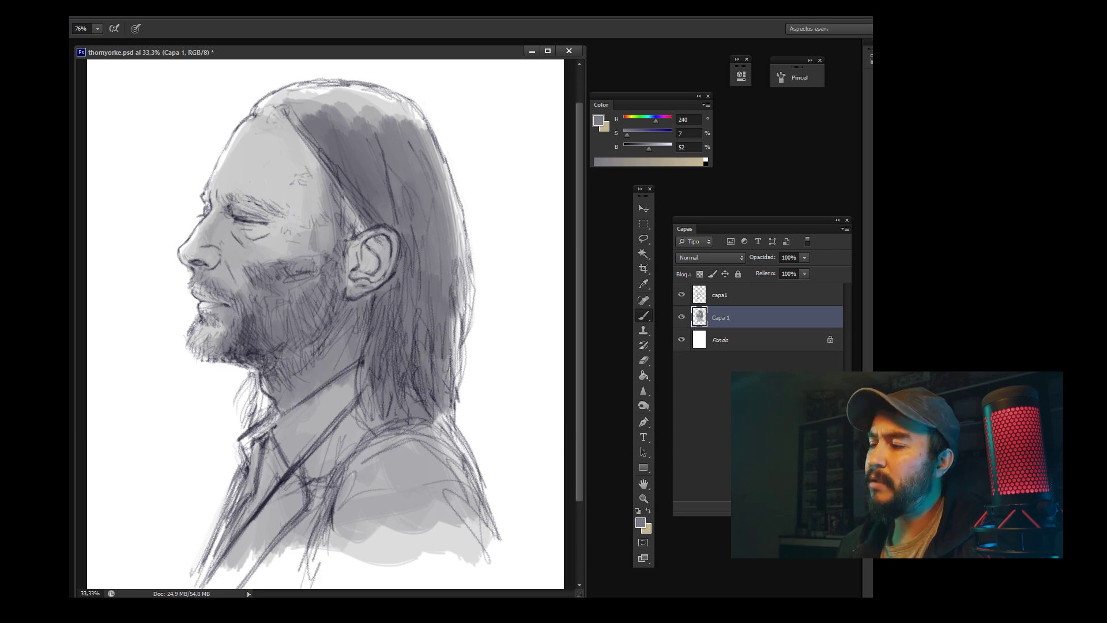
alt+click(322, 323)
Step: Pick a lighter tone and lighten the forehead and temple
right_click(369, 291)
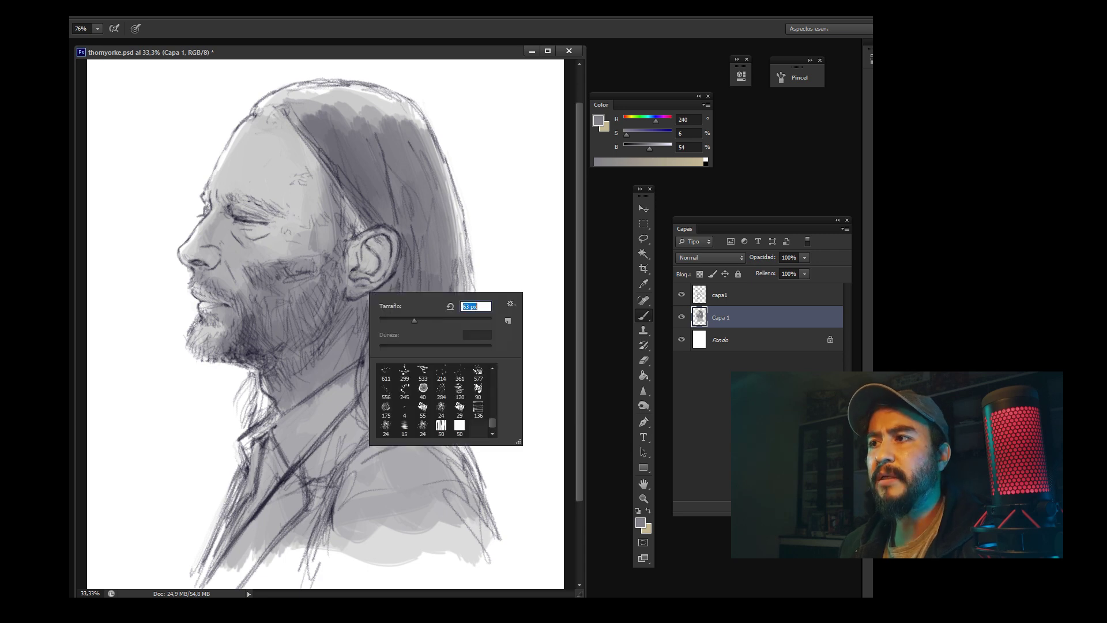
alt+click(350, 271)
alt+click(351, 251)
alt+click(349, 246)
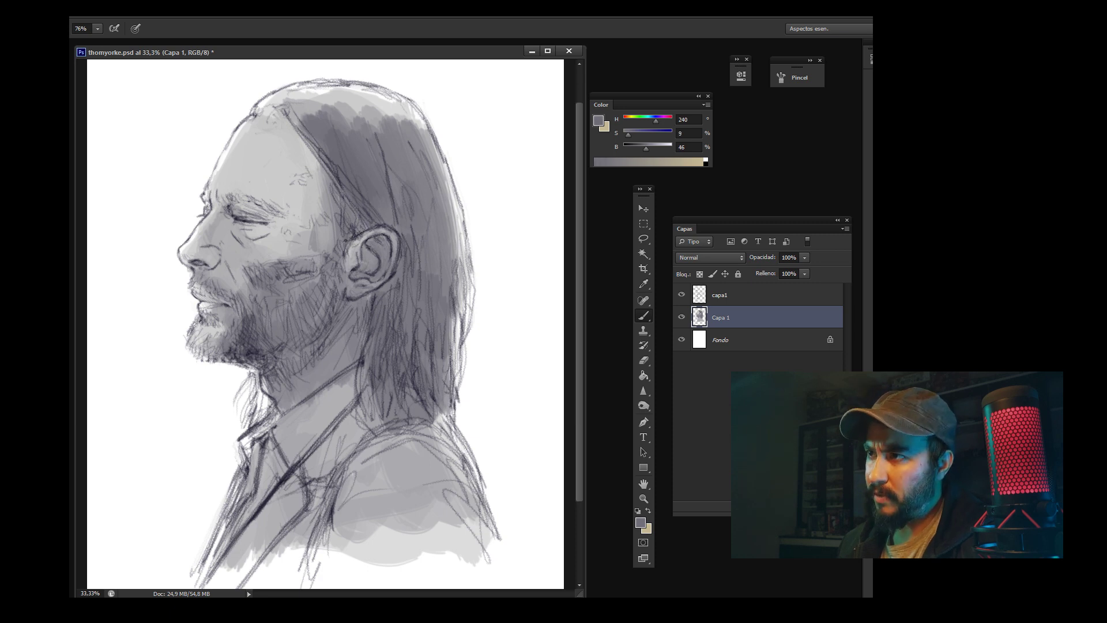
alt+click(353, 276)
mouse_move(282, 208)
mouse_down()
mouse_move(242, 164)
mouse_move(312, 127)
mouse_up()
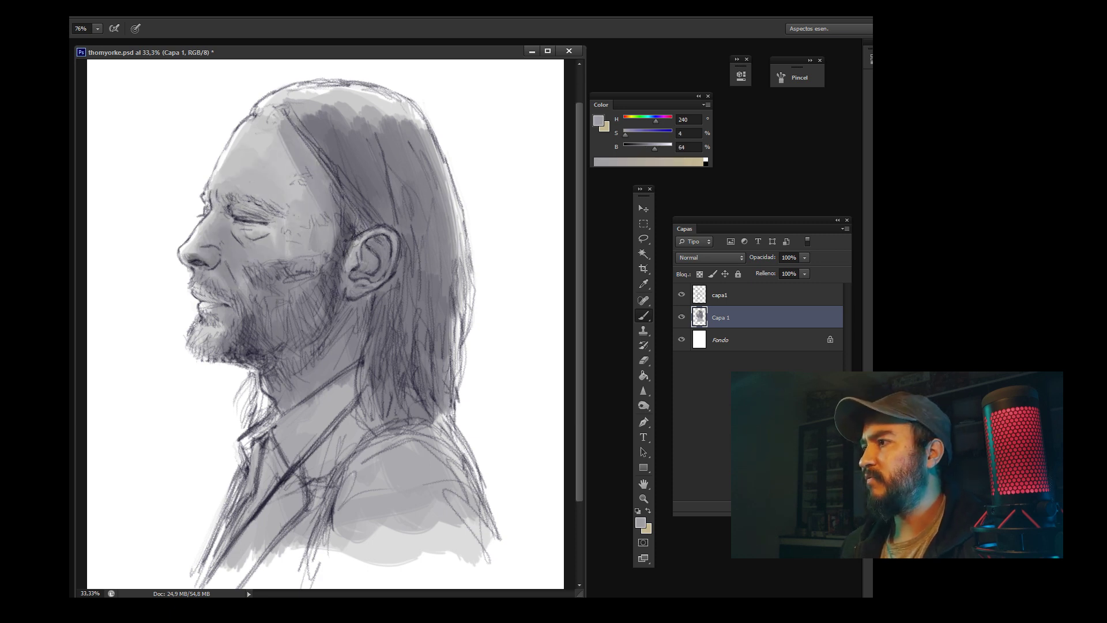
Step: Switch to the background layer and paint a mid-grey backdrop behind the head
key(alt+bracketleft)
right_click(447, 292)
alt+click(351, 251)
drag(478, 243, 479, 468)
Step: Paint grey background strokes behind the head, extending them up to the top-right
drag(508, 311, 524, 519)
drag(519, 219, 548, 484)
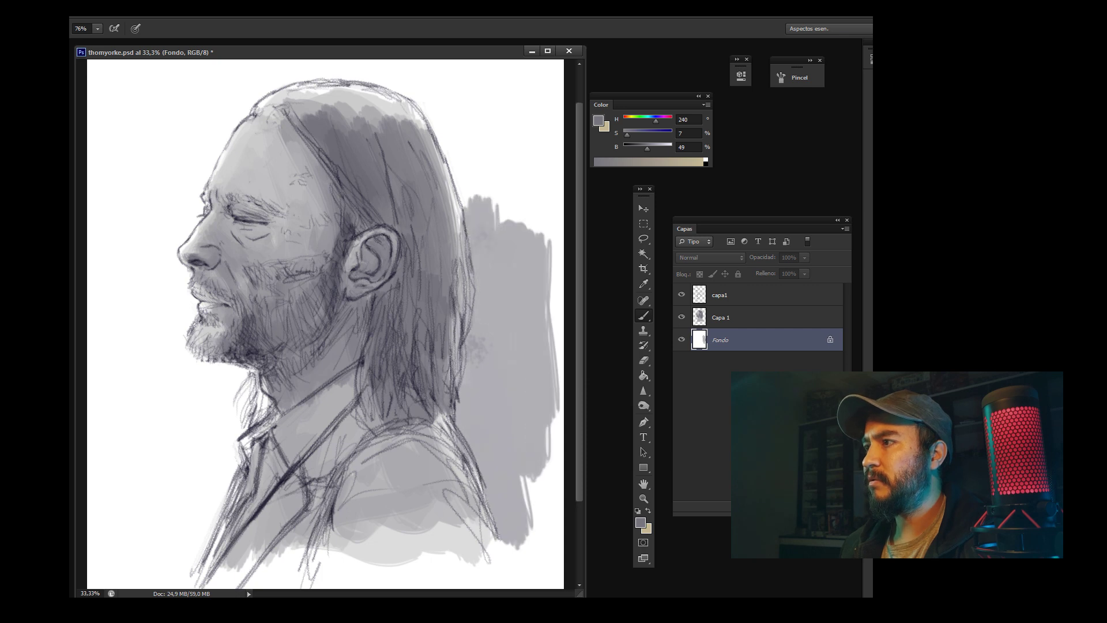
drag(478, 230, 531, 519)
drag(438, 116, 531, 311)
drag(536, 138, 542, 318)
drag(433, 92, 542, 242)
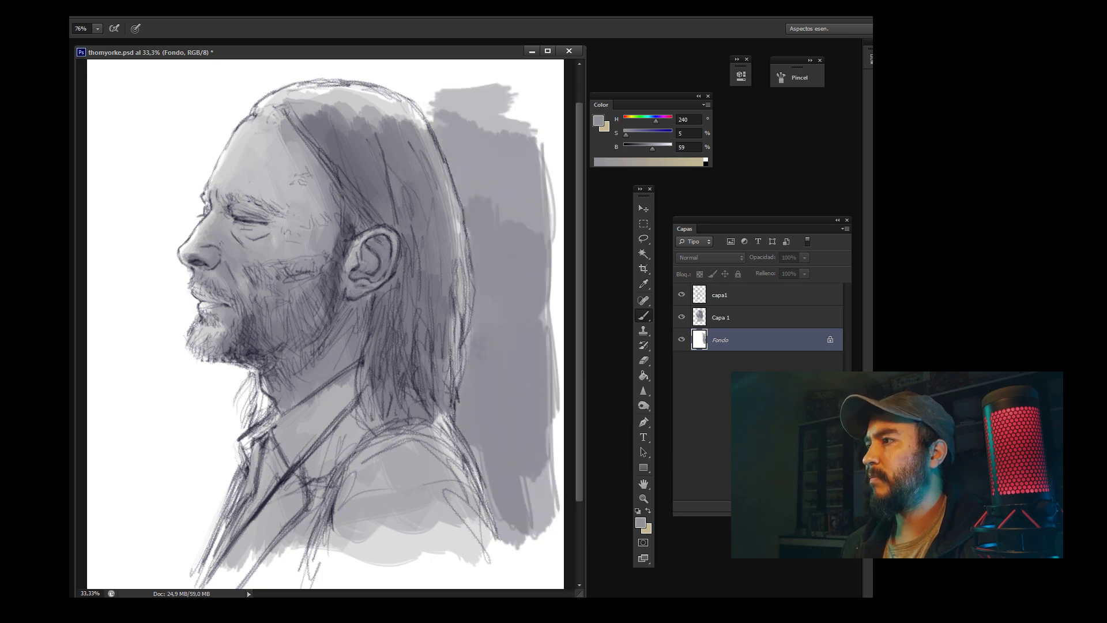
drag(392, 80, 543, 208)
Step: With a larger brush, sweep grey down the right edge and across the top
key(ctrl+minus)
right_click(419, 298)
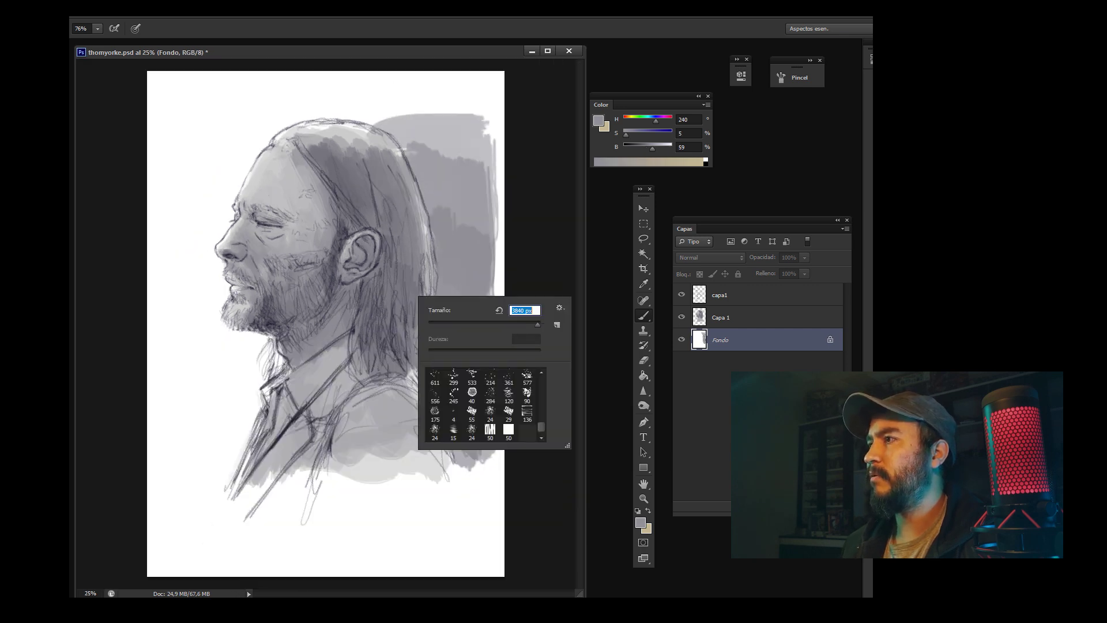
key(Escape)
mouse_move(490, 507)
mouse_down()
mouse_move(487, 127)
mouse_move(167, 121)
mouse_up()
drag(496, 75, 208, 98)
click(611, 162)
drag(311, 121, 421, 98)
Step: Fill the area behind the head and the upper-left background with lighter greys
mouse_move(501, 150)
mouse_down()
mouse_move(306, 81)
mouse_move(184, 230)
mouse_up()
drag(248, 156, 197, 225)
mouse_move(225, 93)
mouse_down()
mouse_move(173, 196)
mouse_move(167, 265)
mouse_up()
click(611, 161)
mouse_move(260, 81)
mouse_down()
mouse_move(156, 98)
mouse_move(173, 289)
mouse_up()
Step: Paint grey down the left side of the background into the lower-left corner
drag(196, 92, 167, 346)
drag(173, 248, 225, 404)
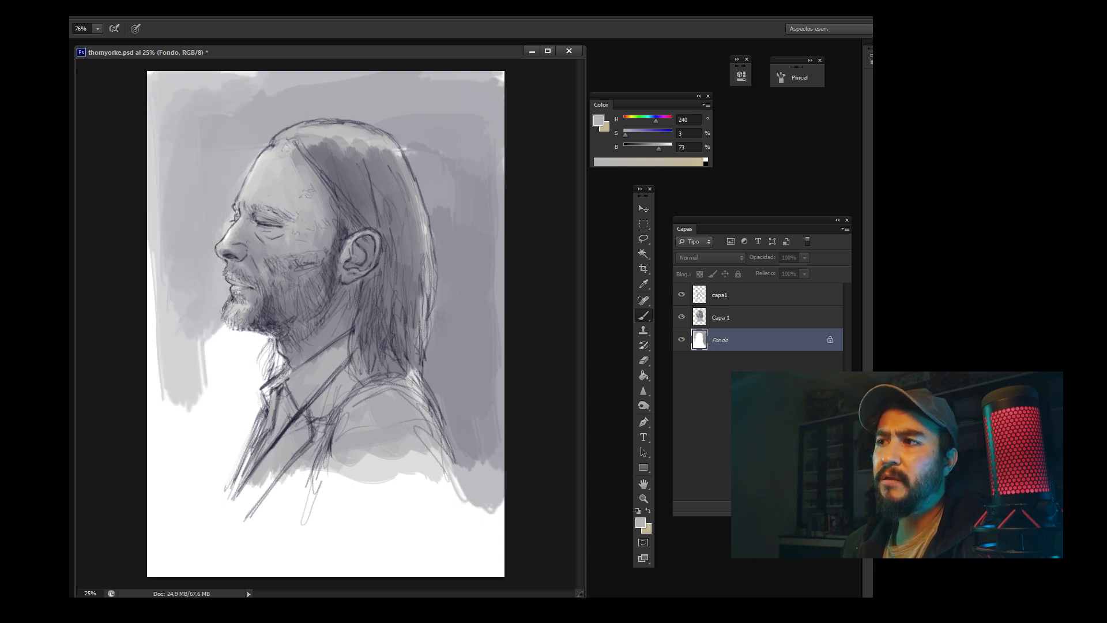
drag(179, 334, 271, 398)
drag(271, 323, 197, 479)
drag(219, 346, 173, 496)
mouse_move(173, 231)
mouse_down()
mouse_move(156, 525)
mouse_move(173, 554)
mouse_up()
drag(253, 393, 213, 531)
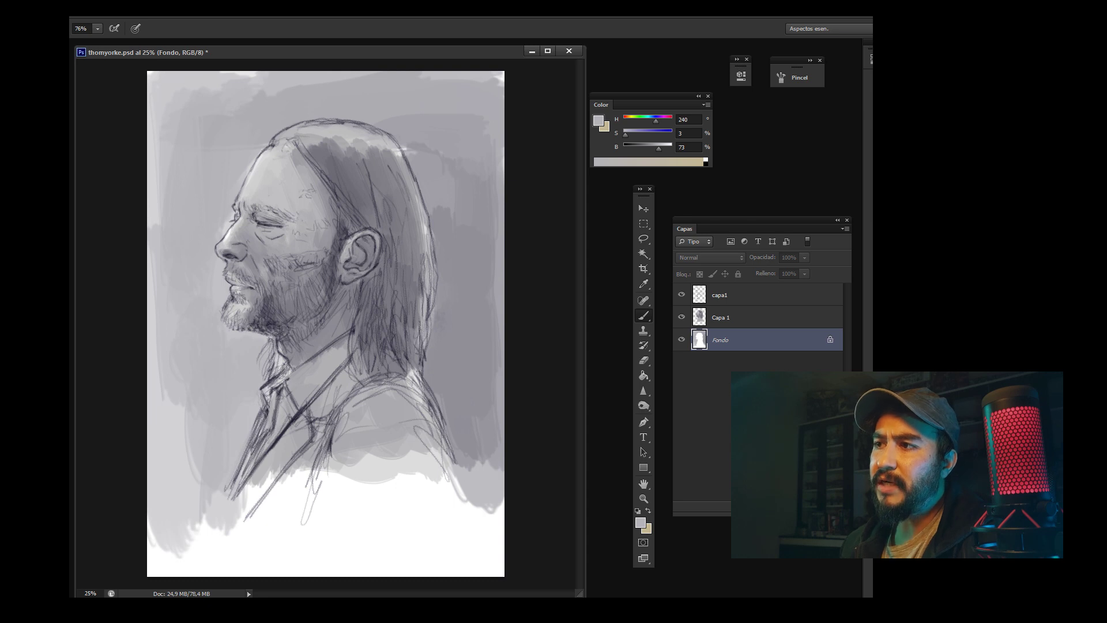
Step: Darken the background near the neck and cover the white strip along the bottom
drag(271, 329, 242, 409)
mouse_move(260, 341)
mouse_down()
mouse_move(196, 461)
mouse_move(237, 403)
mouse_move(196, 508)
mouse_up()
drag(214, 392, 173, 525)
drag(196, 346, 167, 514)
mouse_move(202, 415)
mouse_down()
mouse_move(277, 531)
mouse_move(380, 496)
mouse_up()
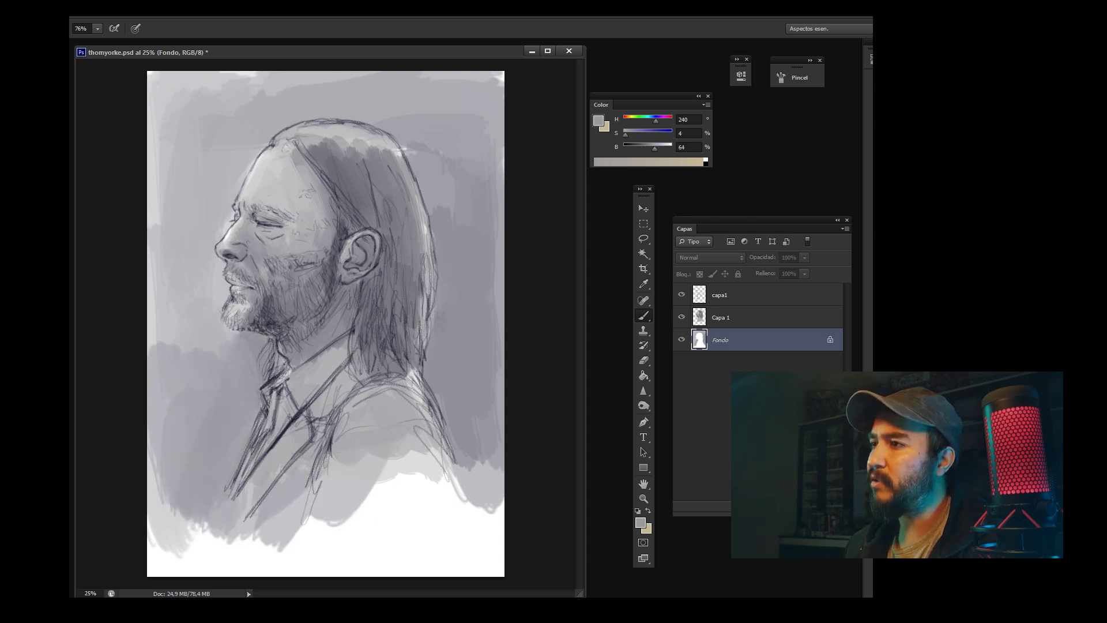
drag(323, 536, 473, 461)
mouse_move(404, 537)
mouse_down()
mouse_move(161, 553)
mouse_move(369, 520)
mouse_move(490, 461)
mouse_up()
drag(479, 557, 490, 470)
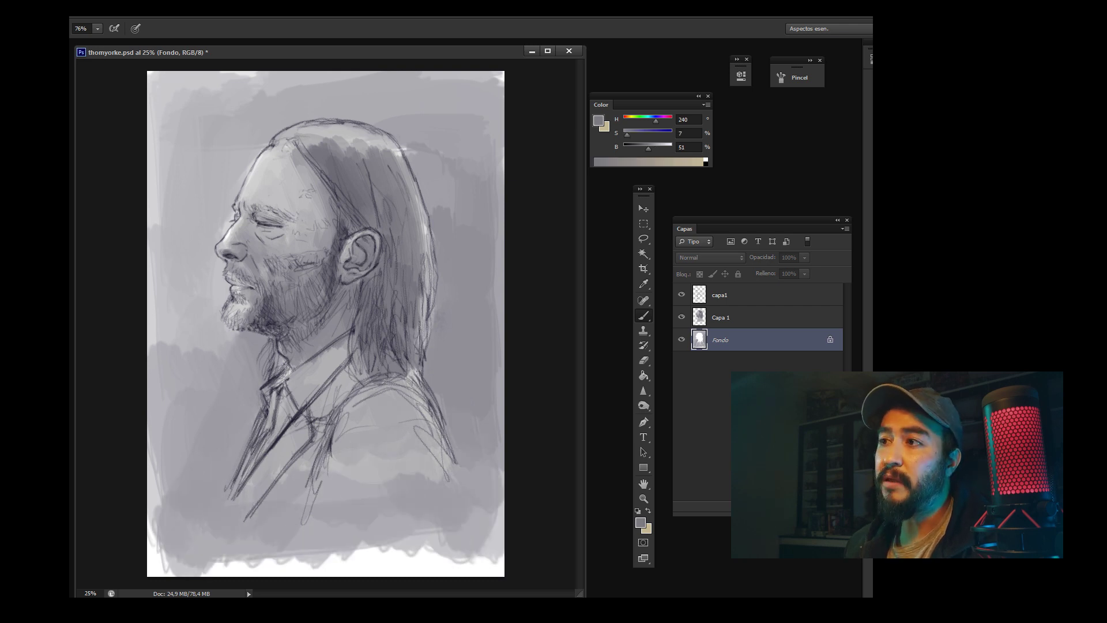
Step: On the portrait layer Capa 1, shade the shoulders and chest darker
key(alt+bracketright)
mouse_move(357, 335)
mouse_down()
mouse_move(288, 415)
mouse_move(248, 502)
mouse_up()
mouse_move(369, 381)
mouse_down()
mouse_move(311, 467)
mouse_move(346, 485)
mouse_up()
drag(438, 397, 357, 507)
drag(375, 470, 254, 528)
drag(404, 503, 368, 521)
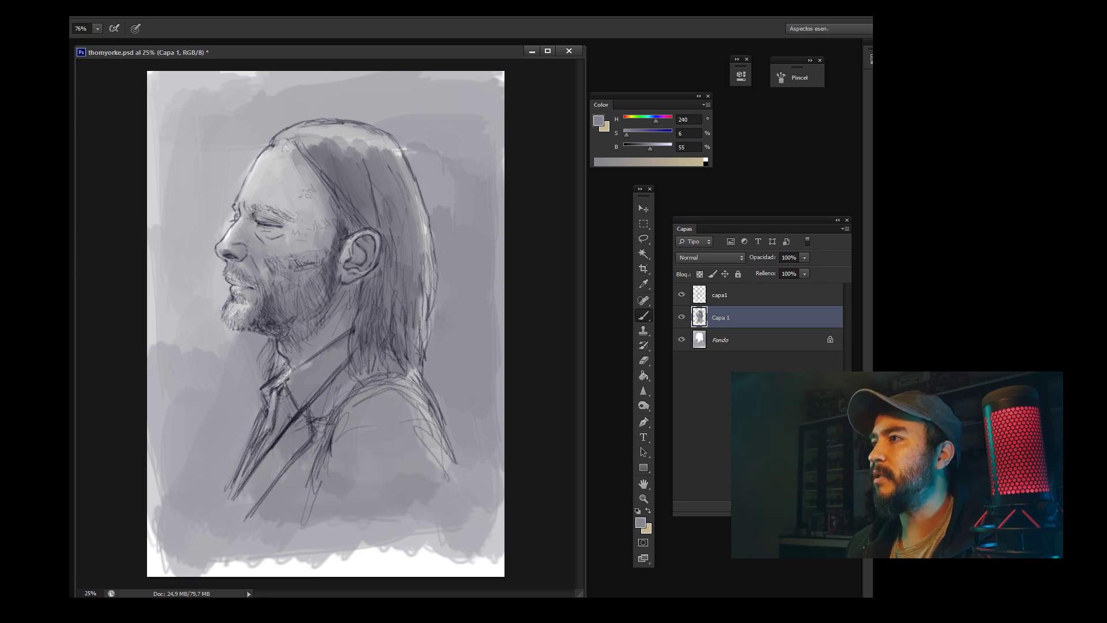
Step: Darken the lower chest, shoulder, neck and hair, resizing the brush partway
drag(303, 485, 236, 532)
drag(283, 392, 214, 530)
drag(392, 254, 311, 358)
right_click(367, 323)
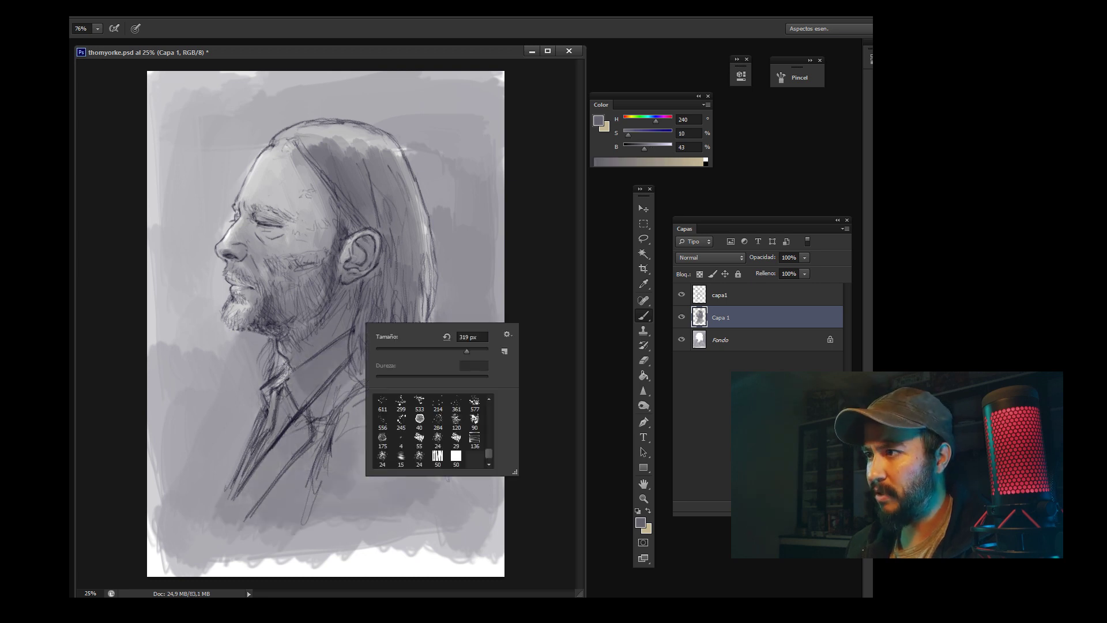
key(Return)
alt+click(317, 346)
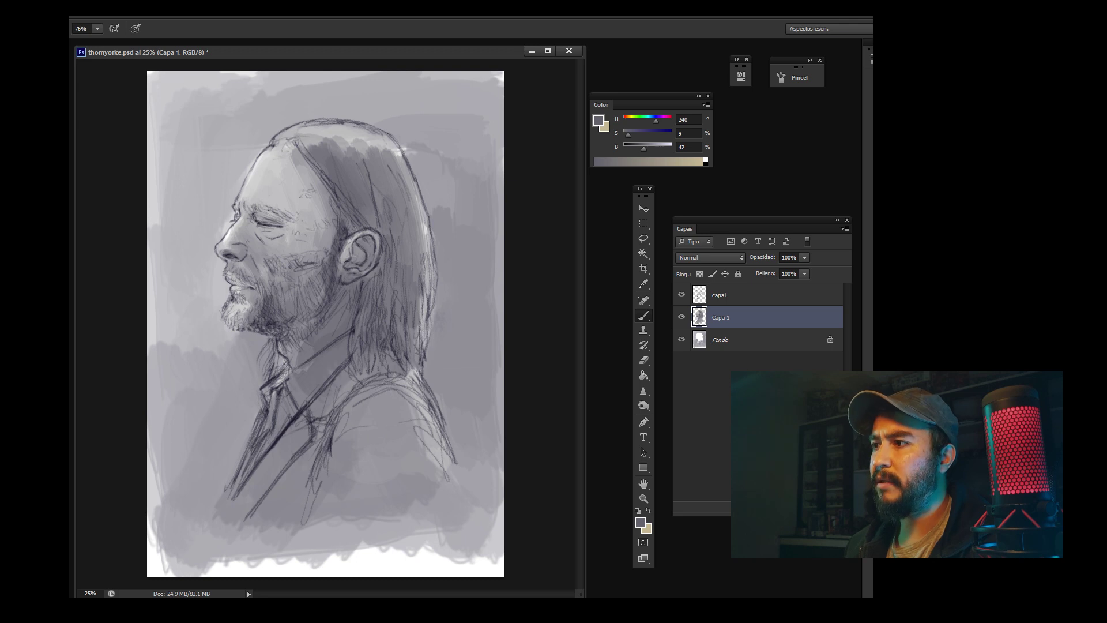
Step: Sample light, mid and dark greys from the ear, face and beard
alt+click(332, 212)
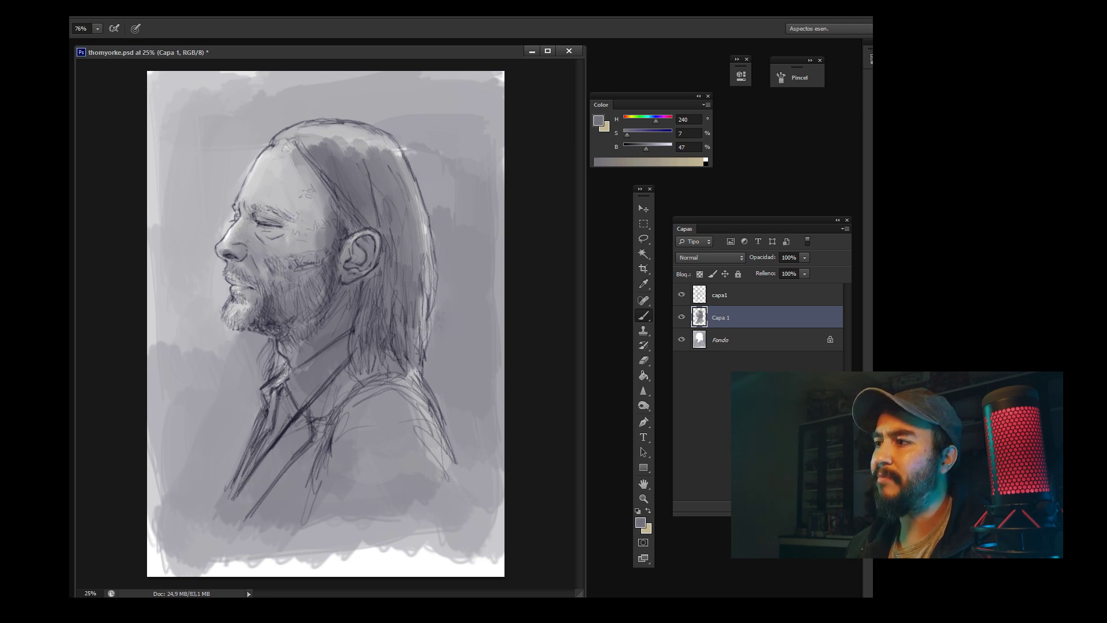
alt+click(279, 269)
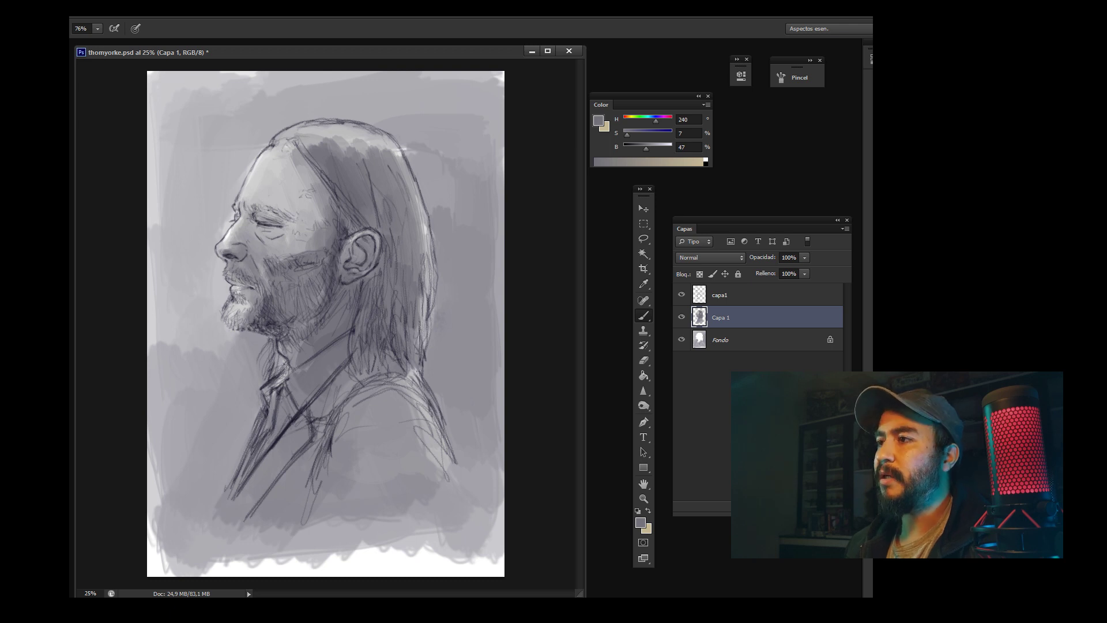
right_click(294, 300)
key(Return)
alt+click(349, 329)
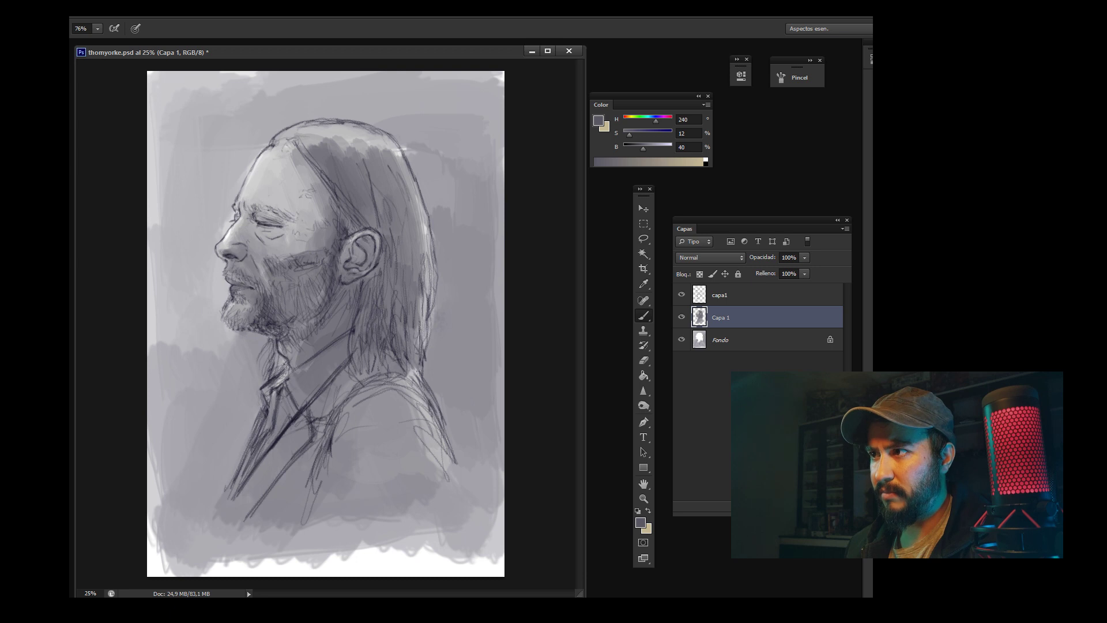
alt+click(239, 310)
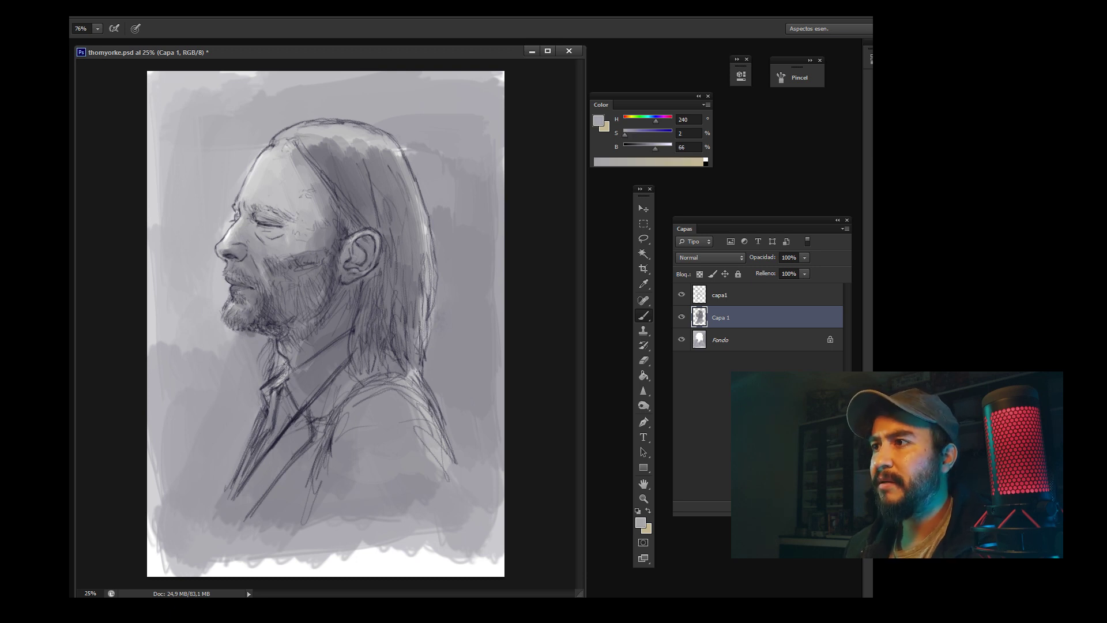
alt+click(237, 320)
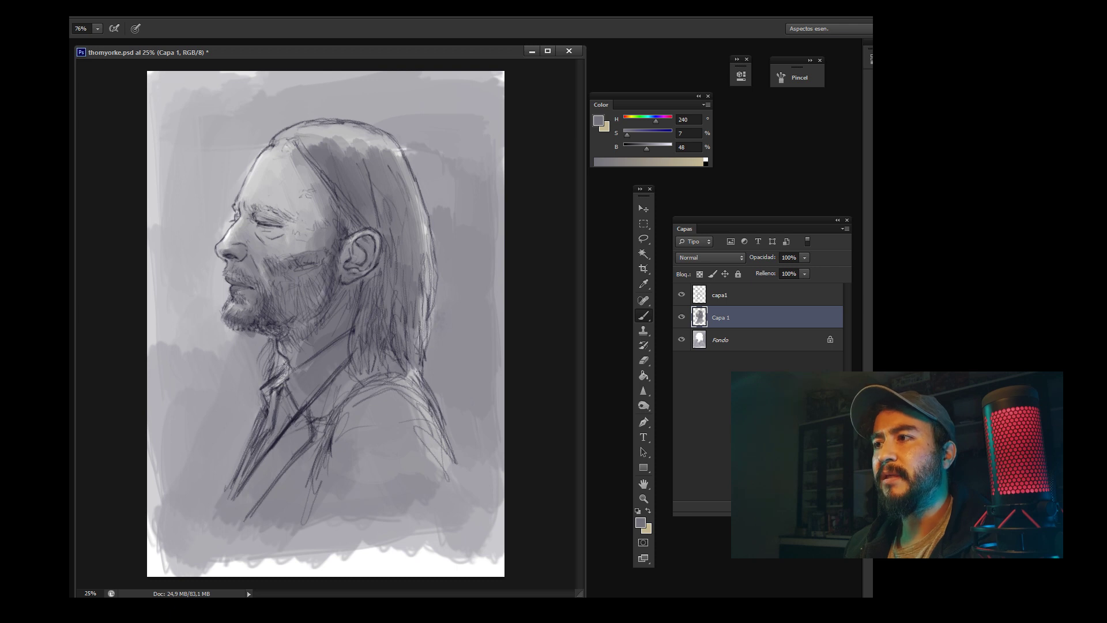
alt+click(237, 320)
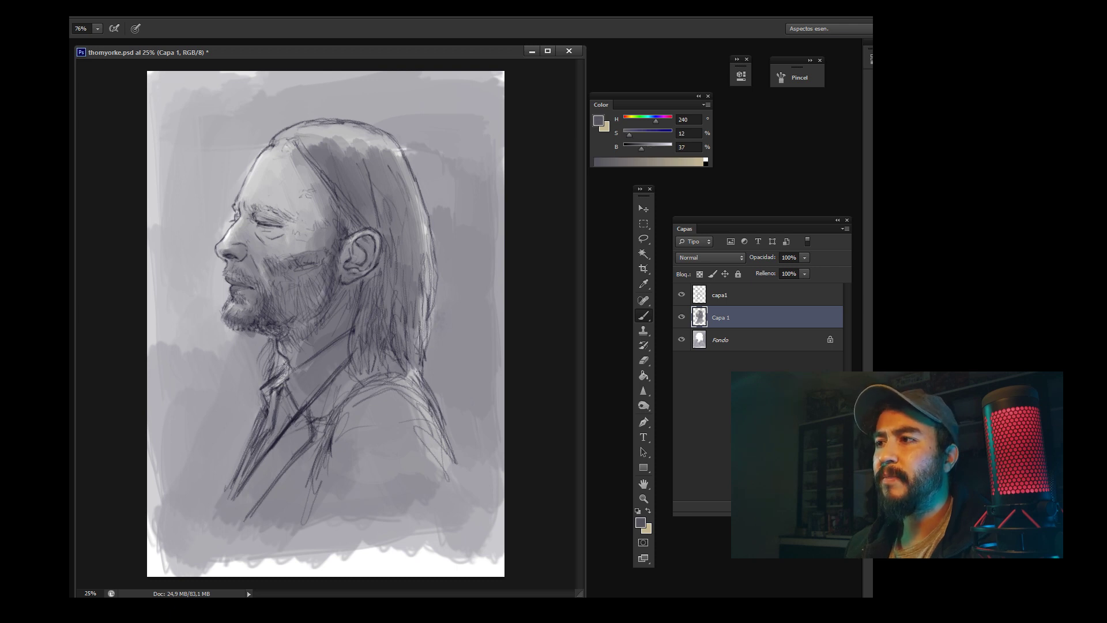
Step: Sample deeper and lighter greys, then darken the right edge of the hair
right_click(291, 305)
alt+click(291, 317)
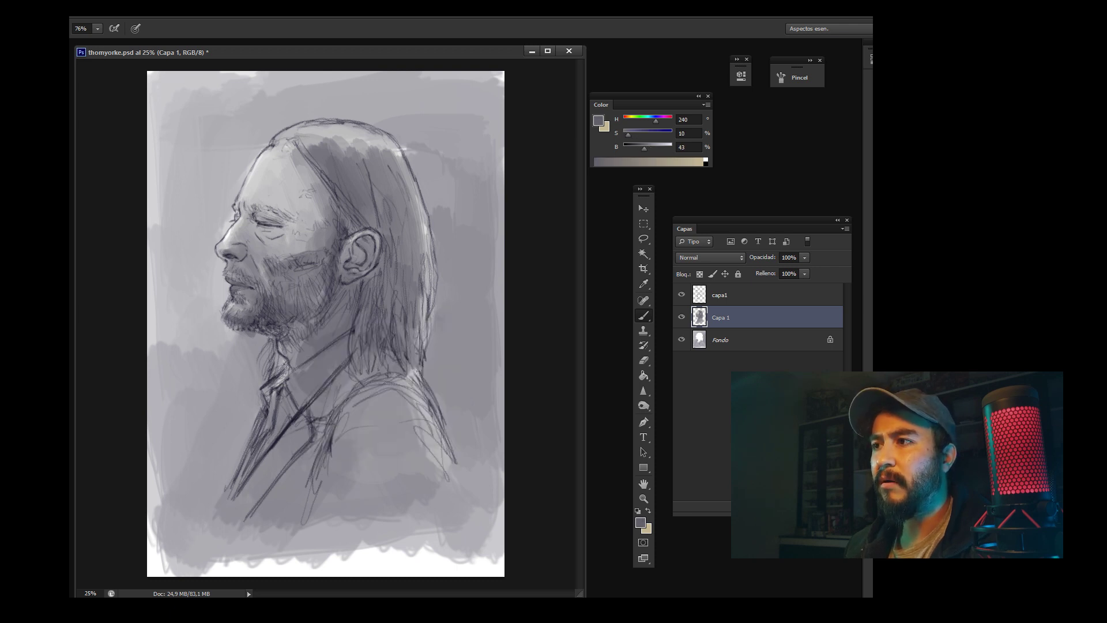
alt+click(291, 316)
alt+click(279, 259)
alt+click(276, 190)
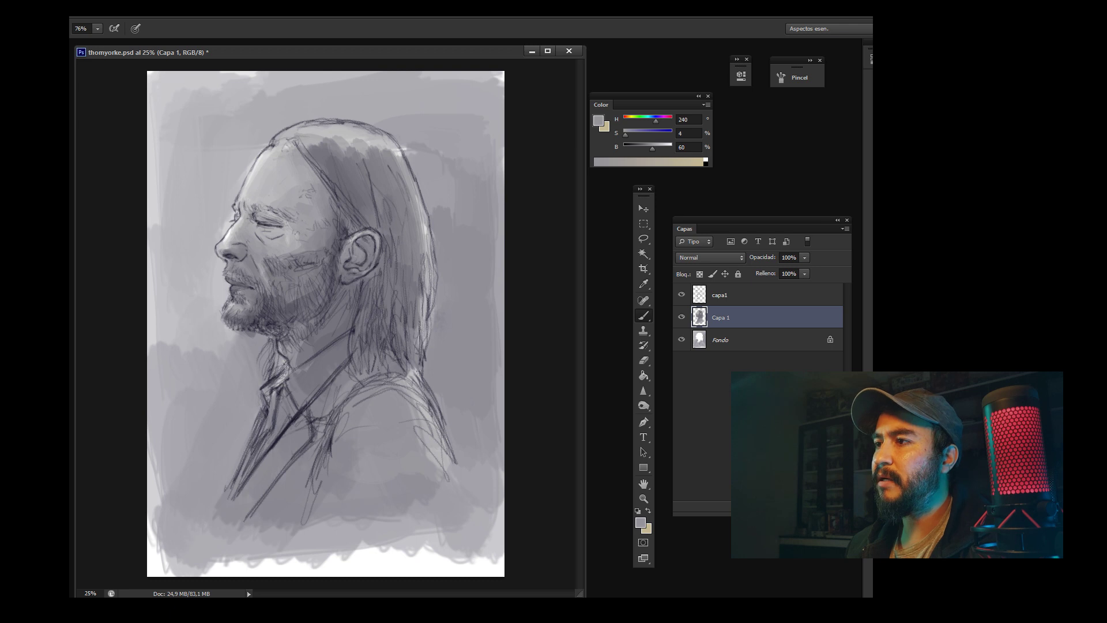
alt+click(265, 167)
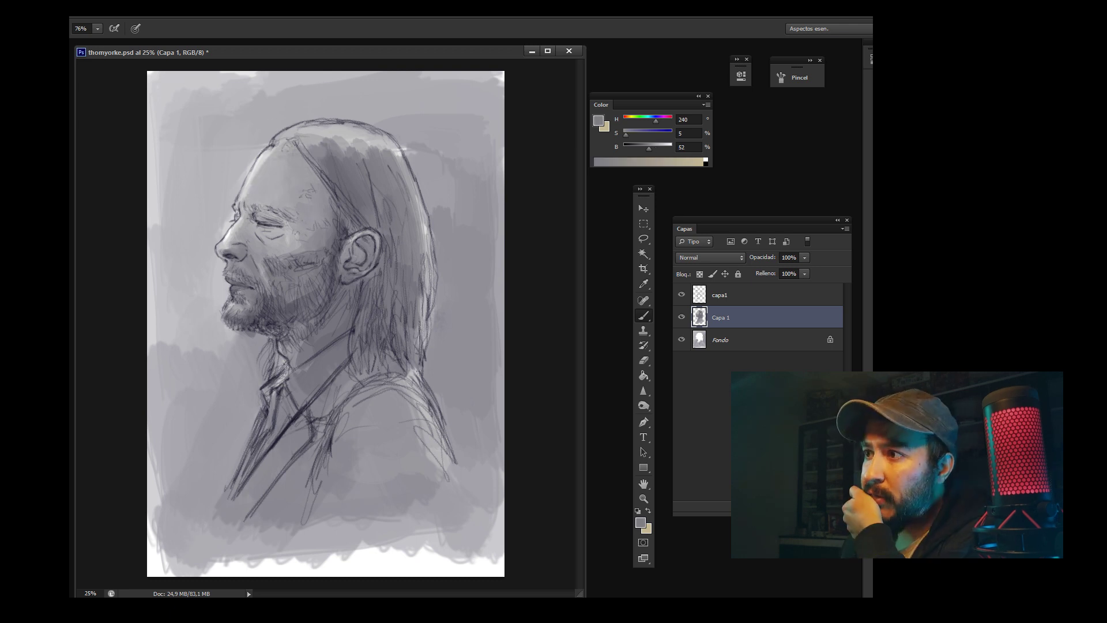
alt+click(417, 217)
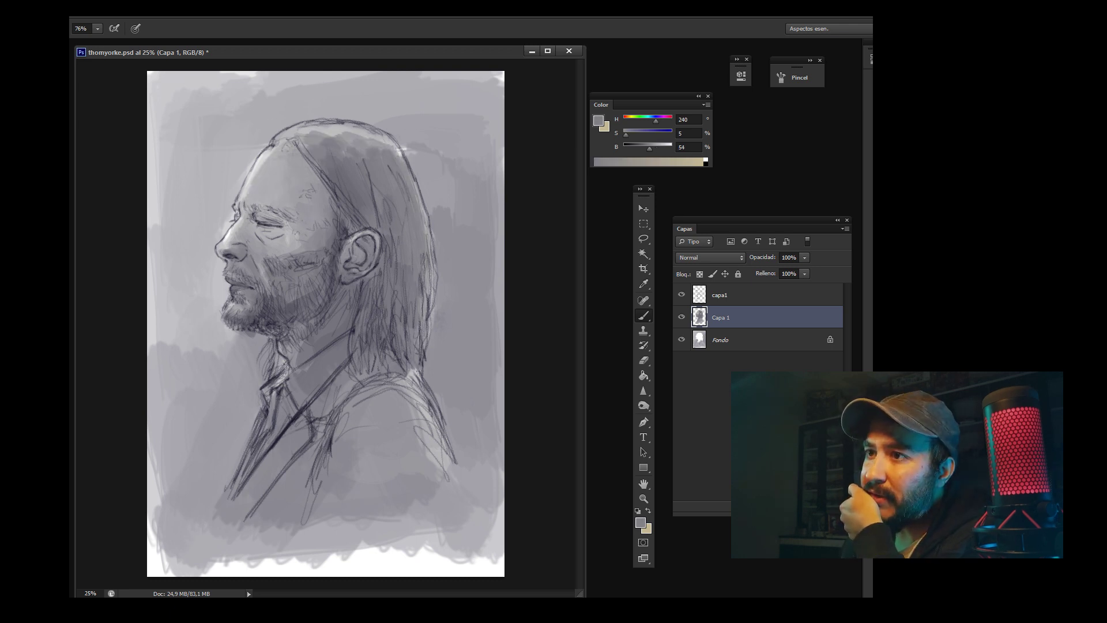
Step: Paint the suit and shoulders with a dark grey
right_click(386, 325)
alt+click(369, 334)
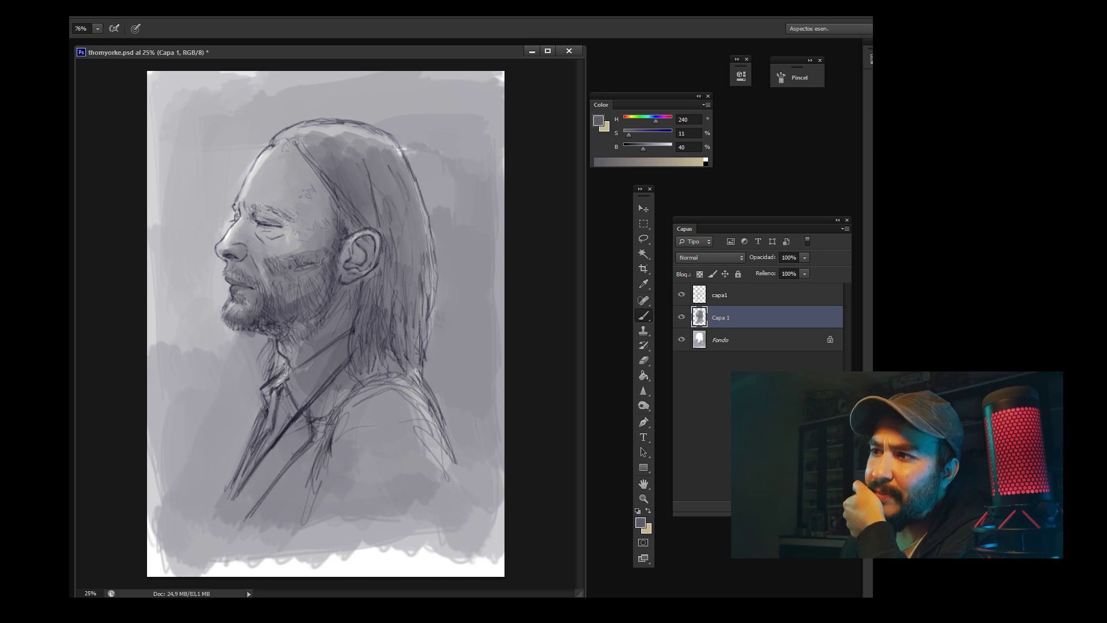
drag(242, 514, 363, 386)
drag(294, 501, 398, 364)
mouse_move(381, 484)
mouse_down()
mouse_move(444, 357)
mouse_move(334, 490)
mouse_move(375, 358)
mouse_up()
mouse_move(346, 393)
mouse_down()
mouse_move(254, 508)
mouse_move(392, 473)
mouse_up()
mouse_move(387, 514)
mouse_down()
mouse_move(446, 479)
mouse_move(271, 534)
mouse_up()
right_click(330, 333)
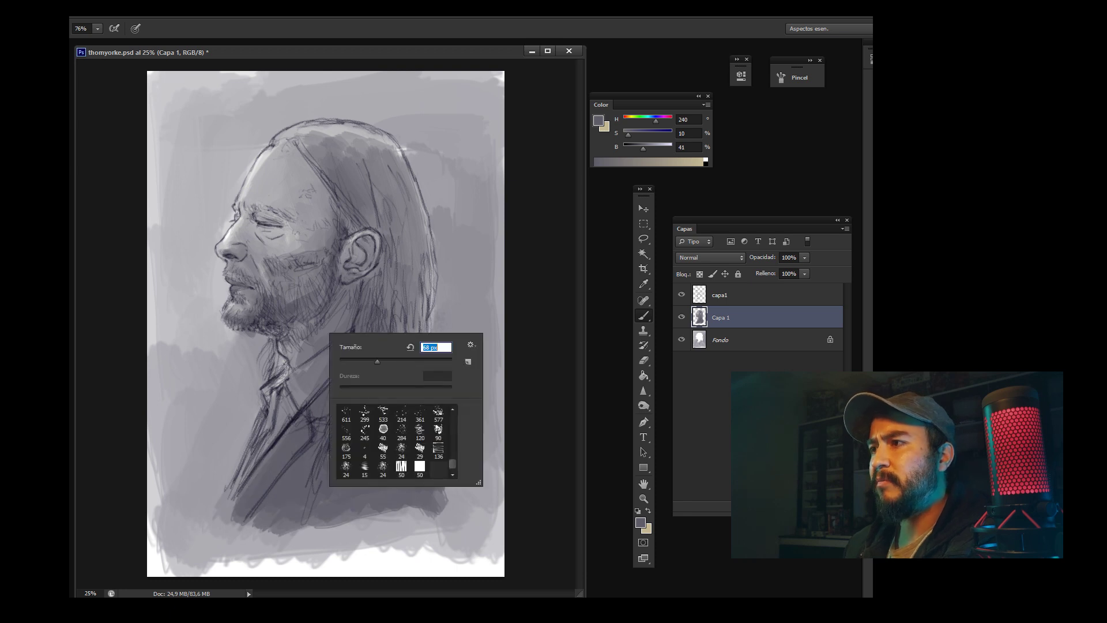
alt+click(326, 291)
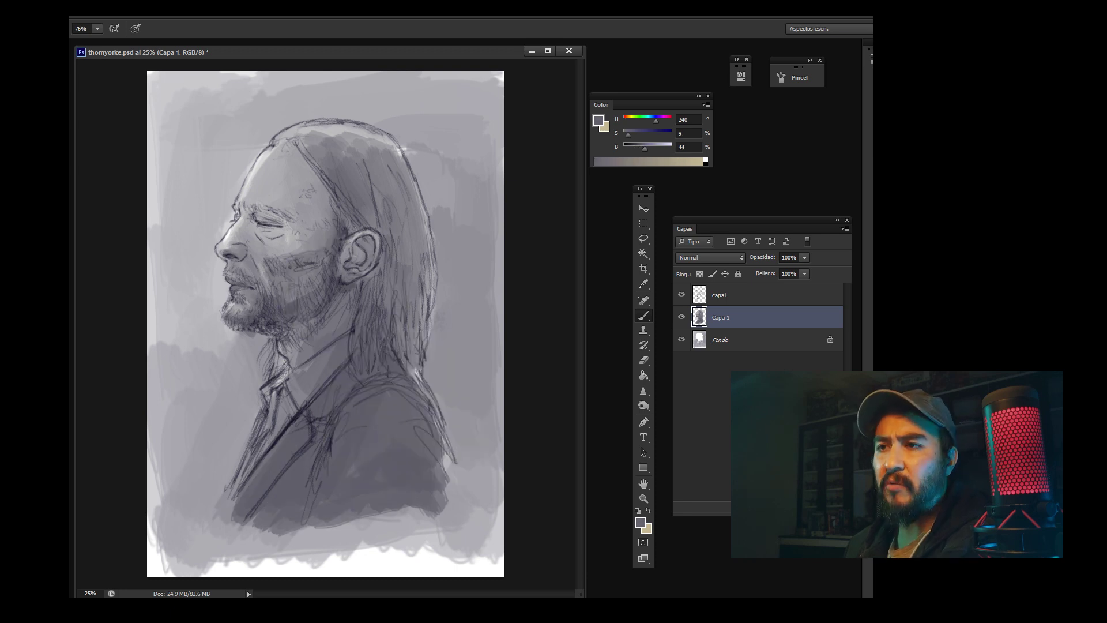
alt+click(322, 293)
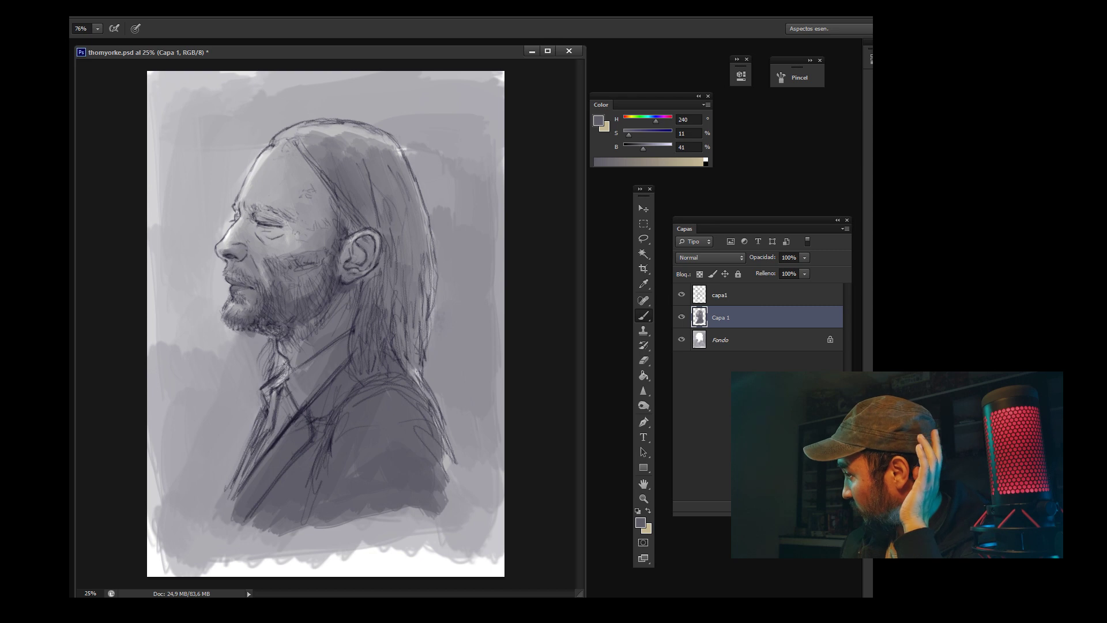
right_click(268, 269)
click(611, 162)
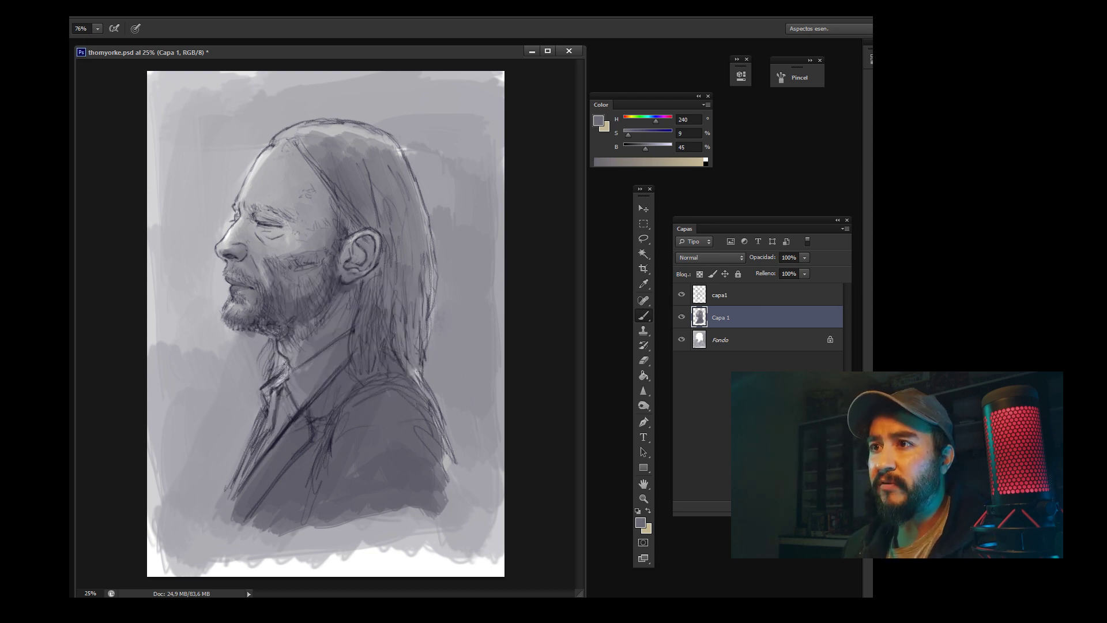
alt+click(241, 263)
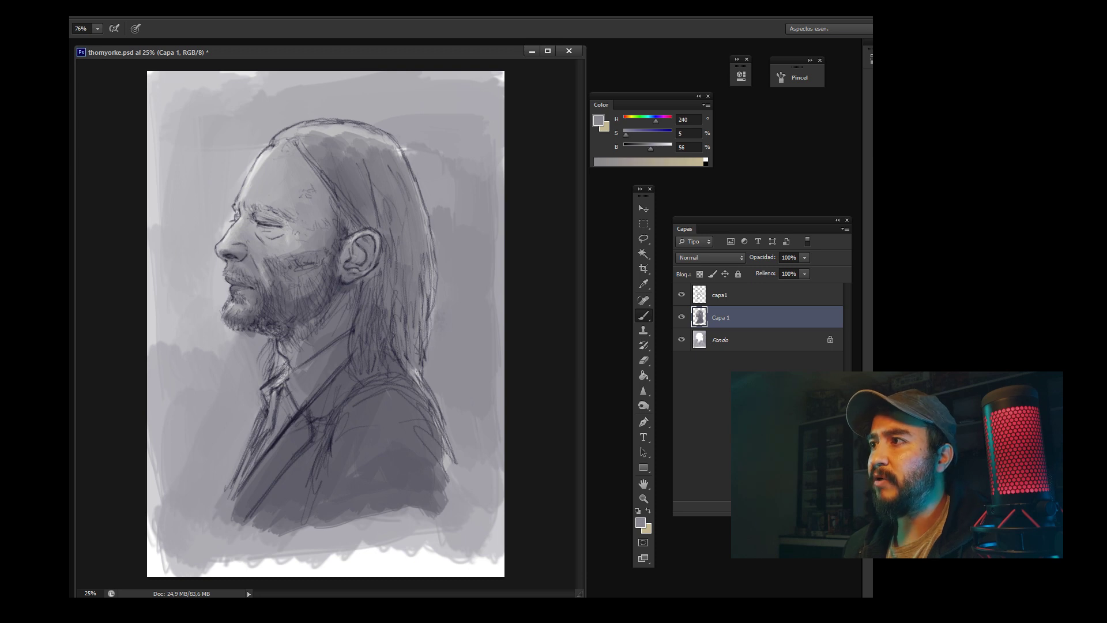
alt+click(245, 265)
alt+click(264, 287)
alt+click(237, 270)
alt+click(241, 301)
alt+click(233, 316)
alt+click(247, 318)
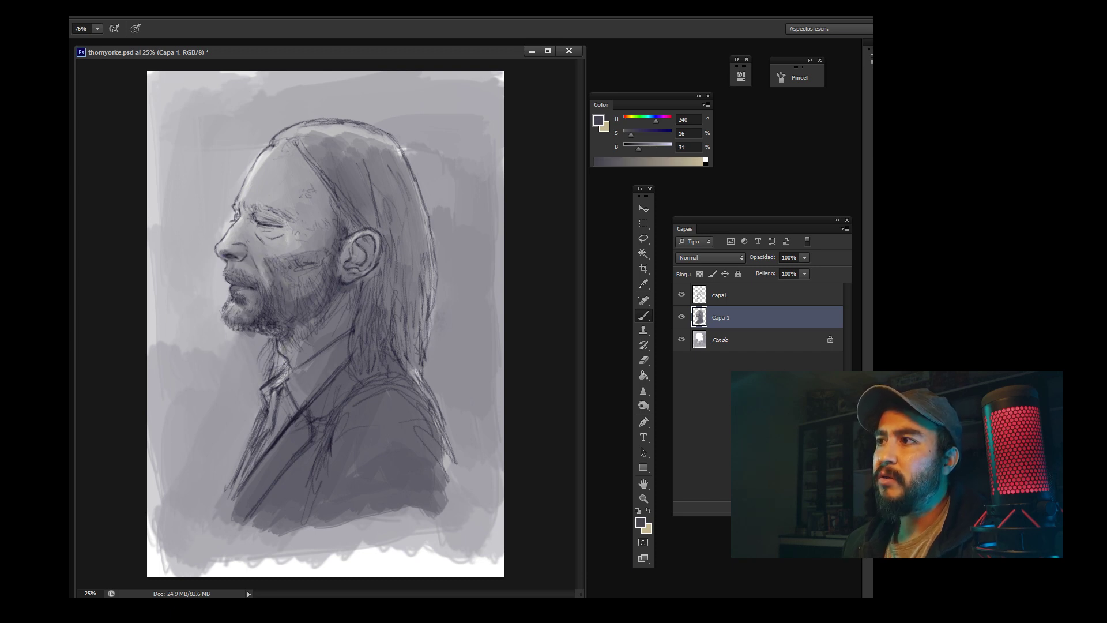
right_click(304, 306)
alt+click(262, 305)
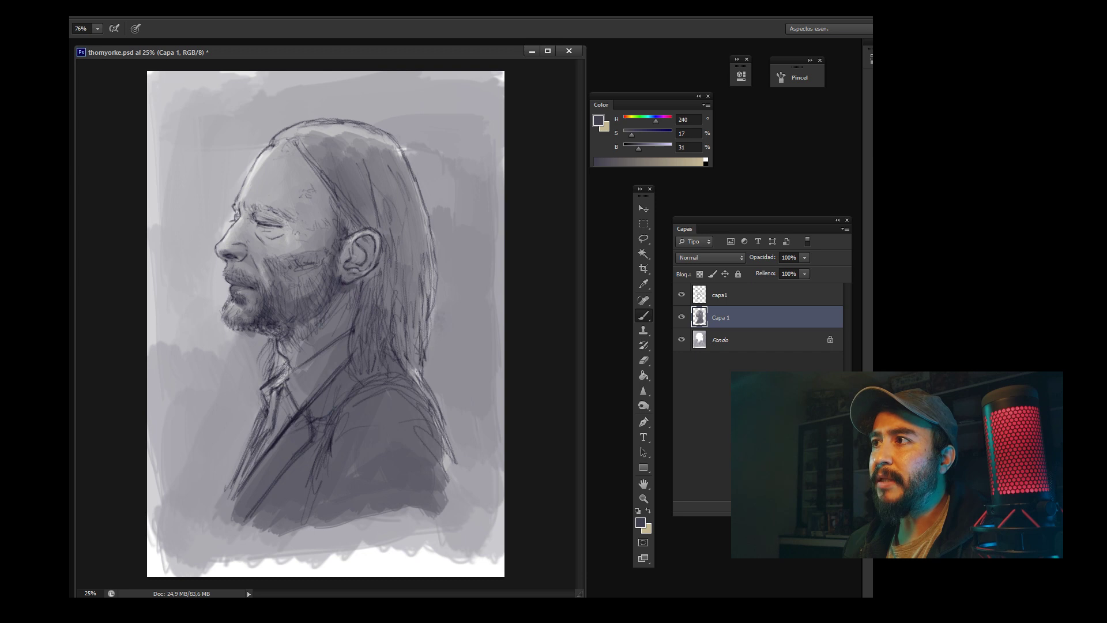
alt+click(296, 336)
alt+click(310, 353)
alt+click(277, 329)
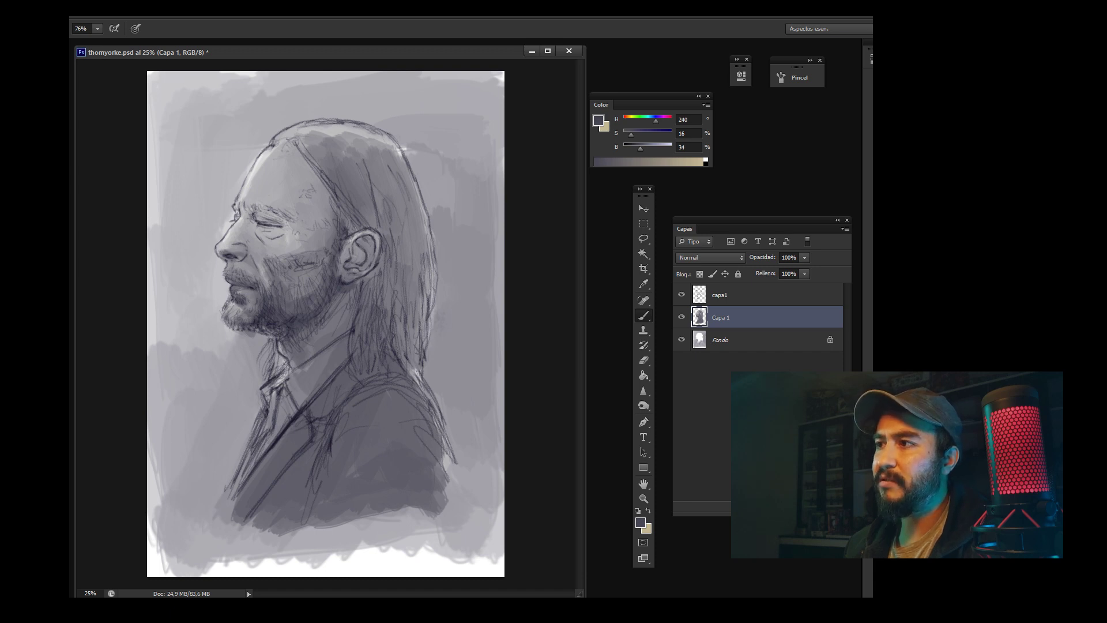
alt+click(289, 346)
alt+click(329, 226)
right_click(330, 203)
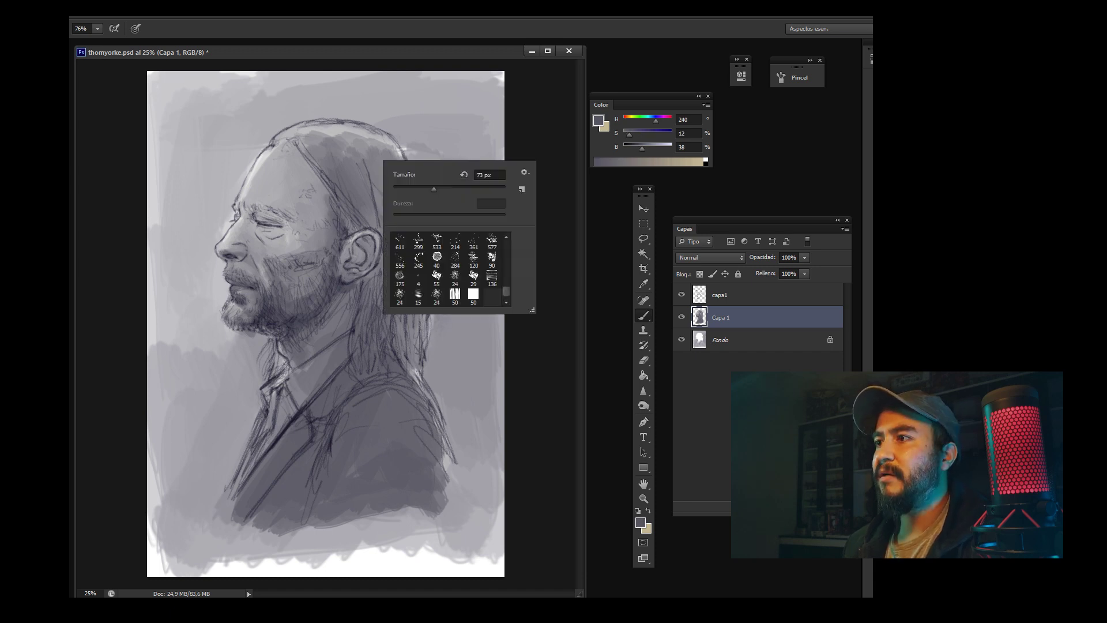
Step: Darken the hair at the back of the head with a sampled dark grey
key(Escape)
alt+click(346, 202)
drag(323, 144, 403, 248)
drag(374, 173, 412, 268)
alt+click(392, 230)
mouse_move(352, 155)
mouse_down()
mouse_move(403, 212)
mouse_move(384, 170)
mouse_up()
alt+click(382, 178)
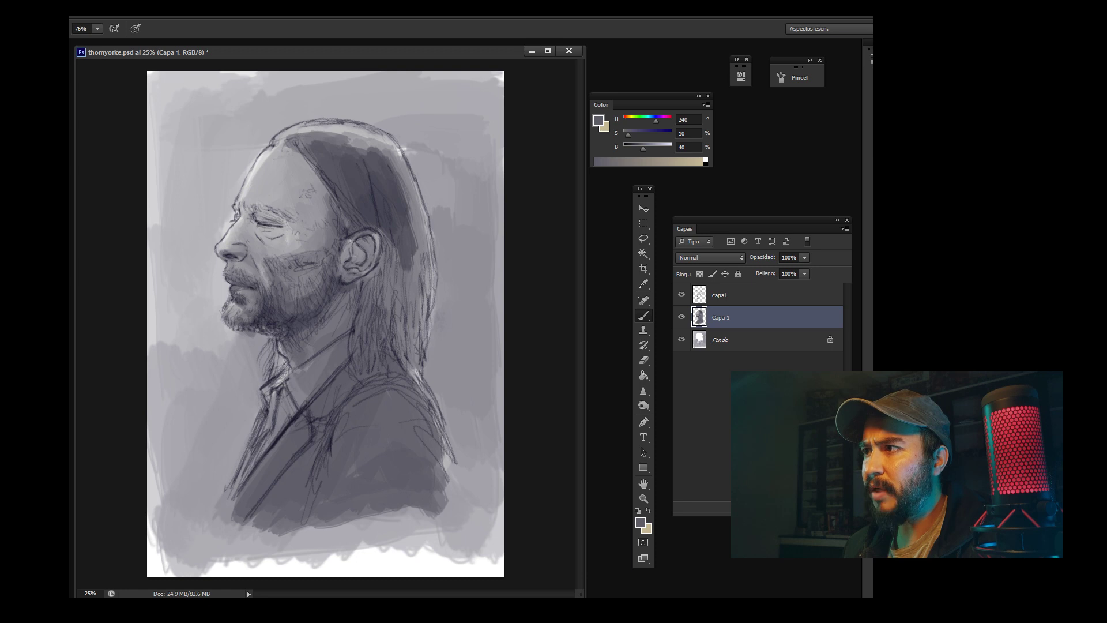
Step: Darken the lower back hair down to where it meets the neck
alt+click(395, 185)
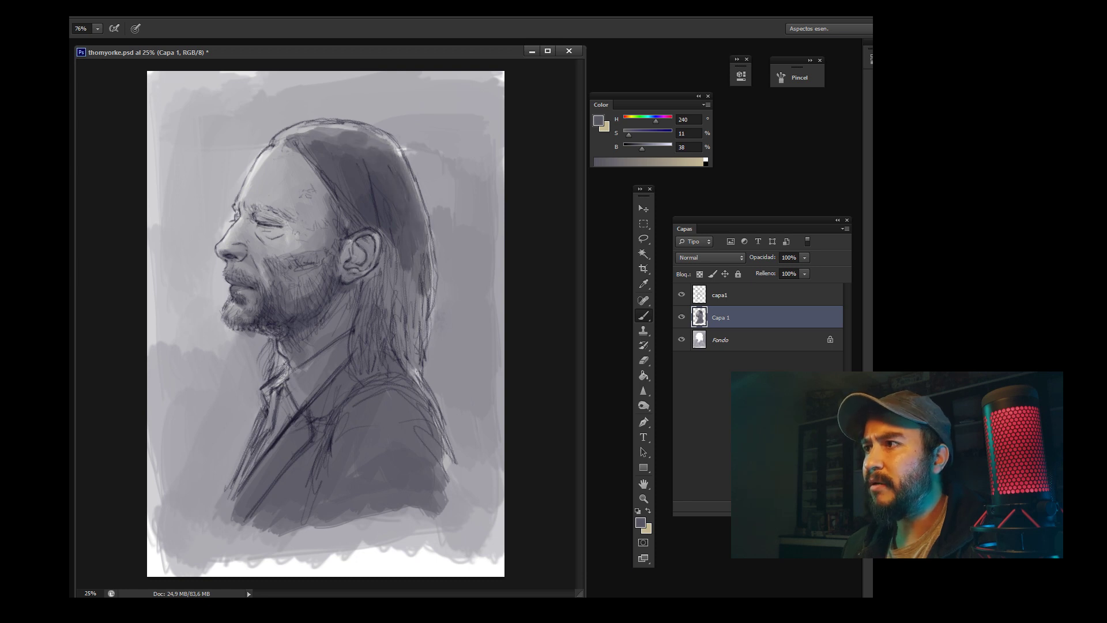
mouse_move(427, 231)
mouse_down()
mouse_move(397, 323)
mouse_move(378, 263)
mouse_move(361, 331)
mouse_up()
alt+click(382, 221)
drag(403, 275, 398, 372)
drag(367, 318, 347, 383)
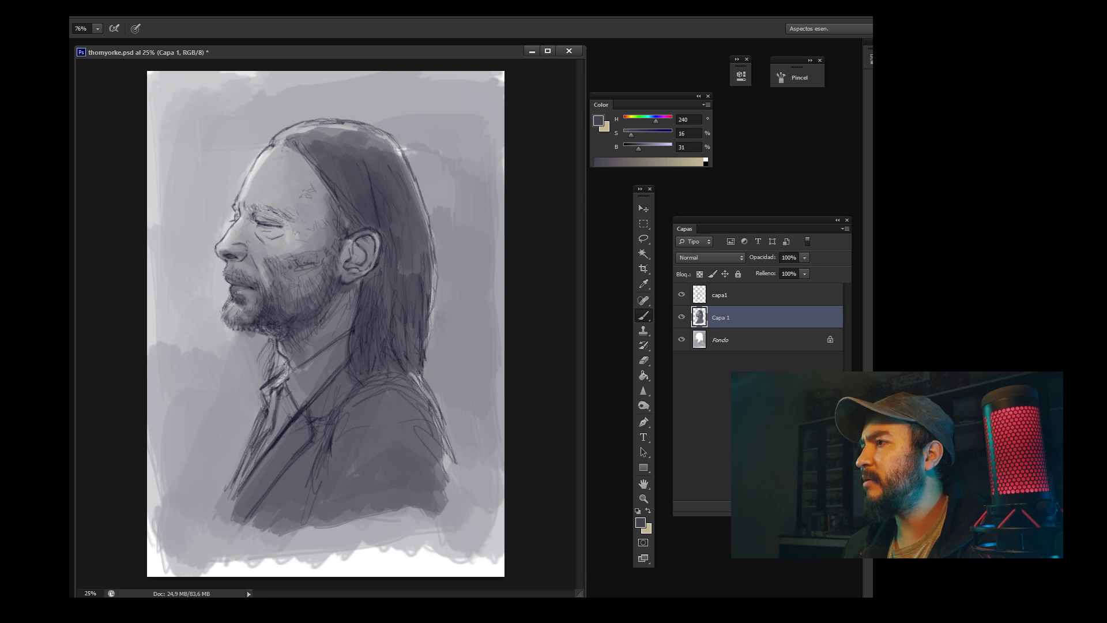
Step: Darken the neck and collar area, then adjust the brush size
alt+click(349, 287)
alt+click(346, 301)
mouse_move(346, 305)
mouse_down()
mouse_move(336, 337)
mouse_move(309, 363)
mouse_up()
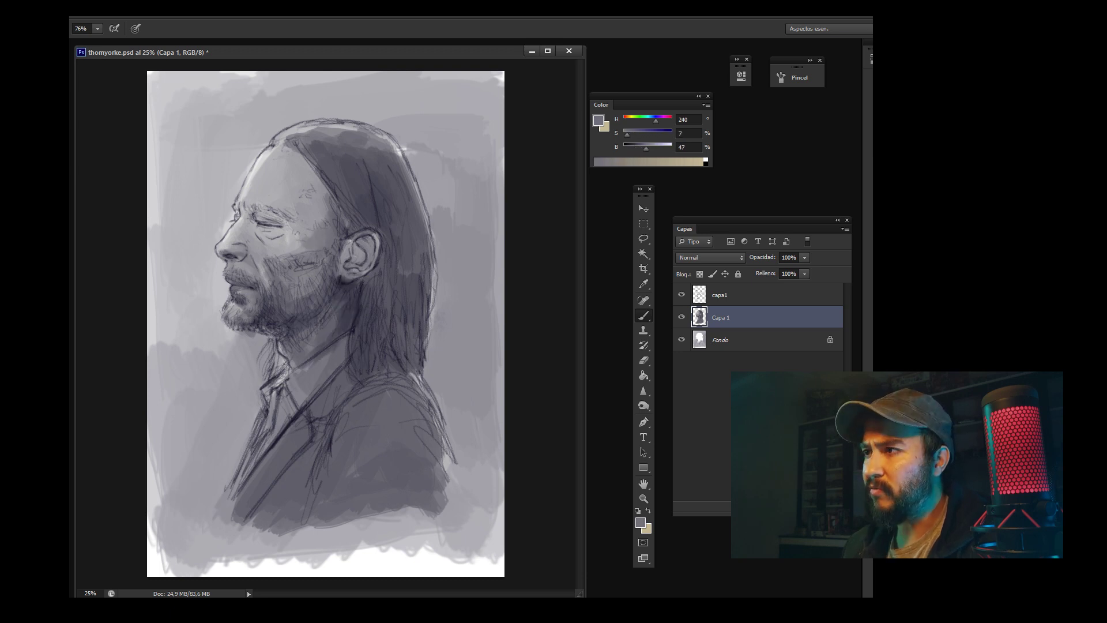
right_click(337, 236)
alt+click(357, 249)
right_click(379, 254)
click(356, 252)
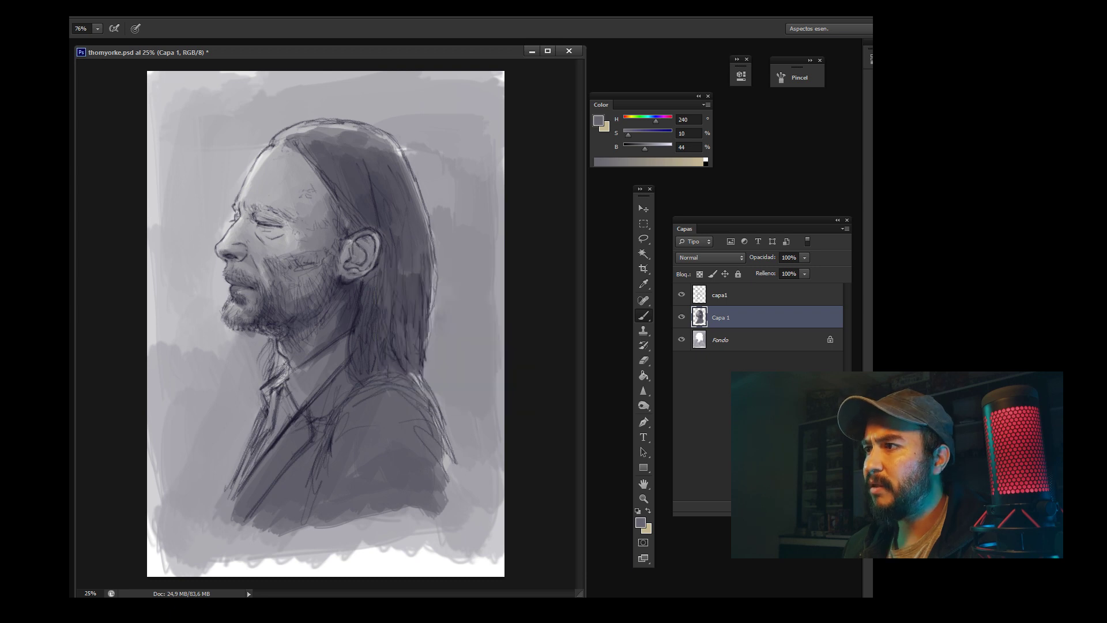
Step: Sample dark and mid greys around the ear and cheek for further shading
alt+click(356, 223)
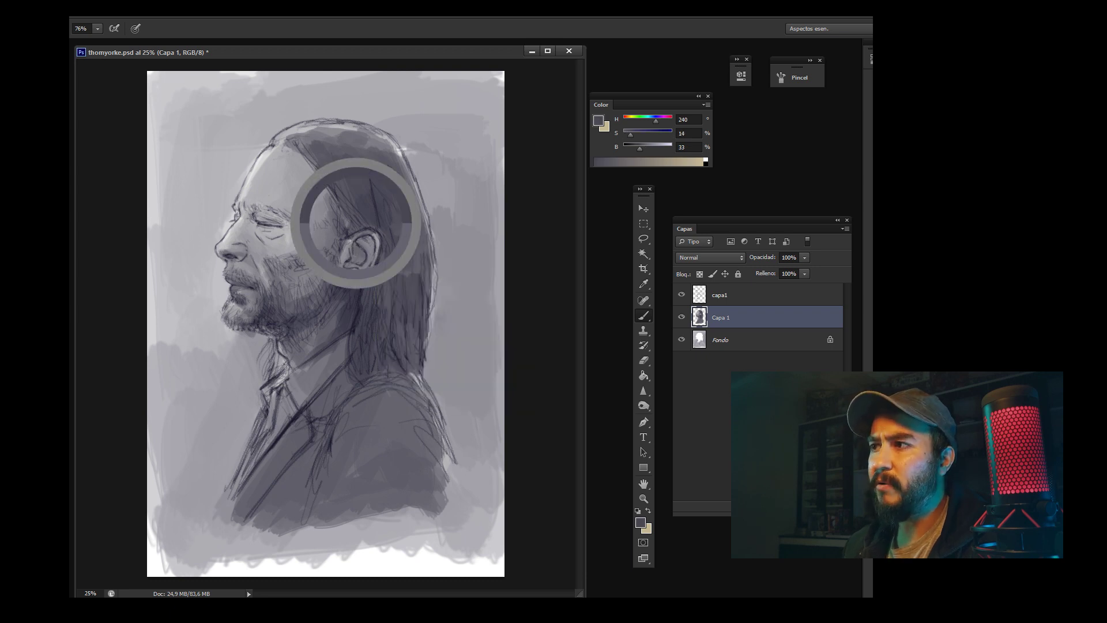
right_click(382, 247)
click(369, 241)
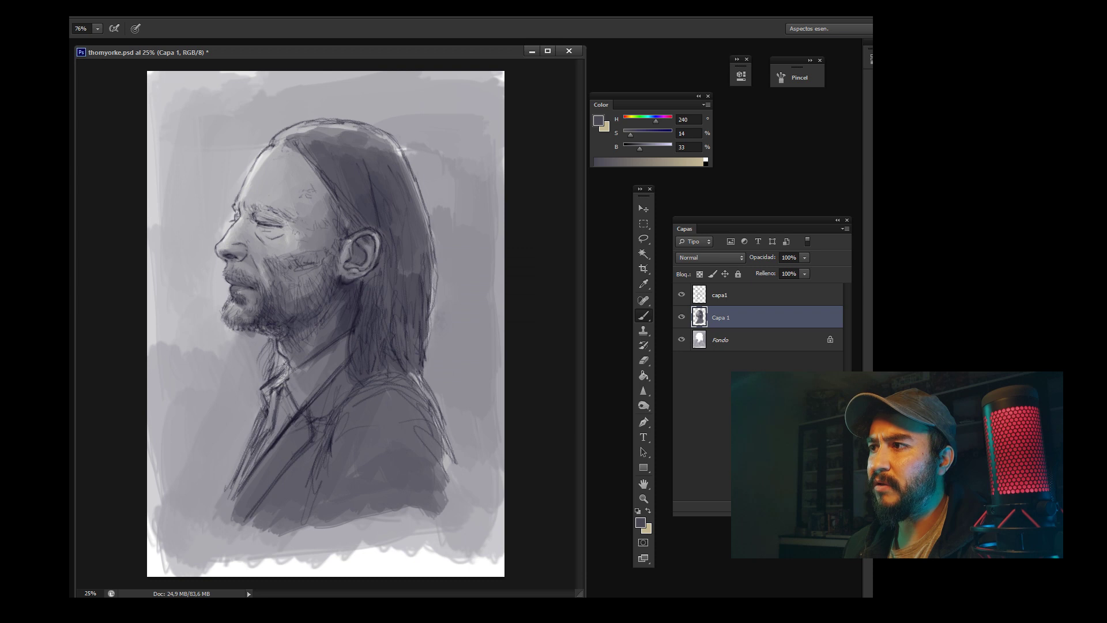
alt+click(348, 248)
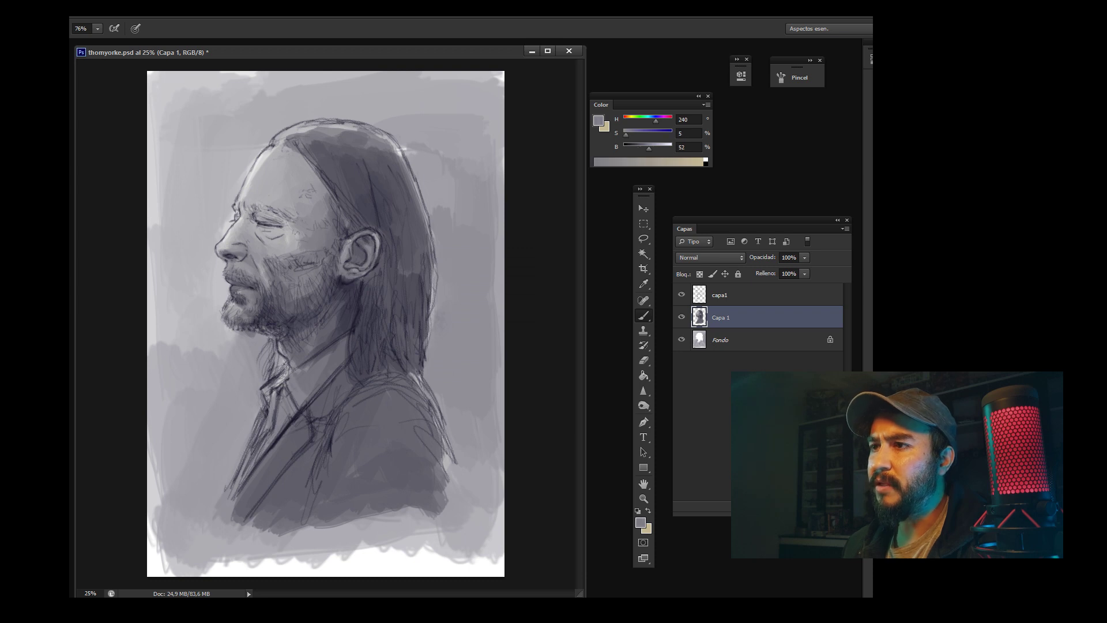
alt+click(356, 257)
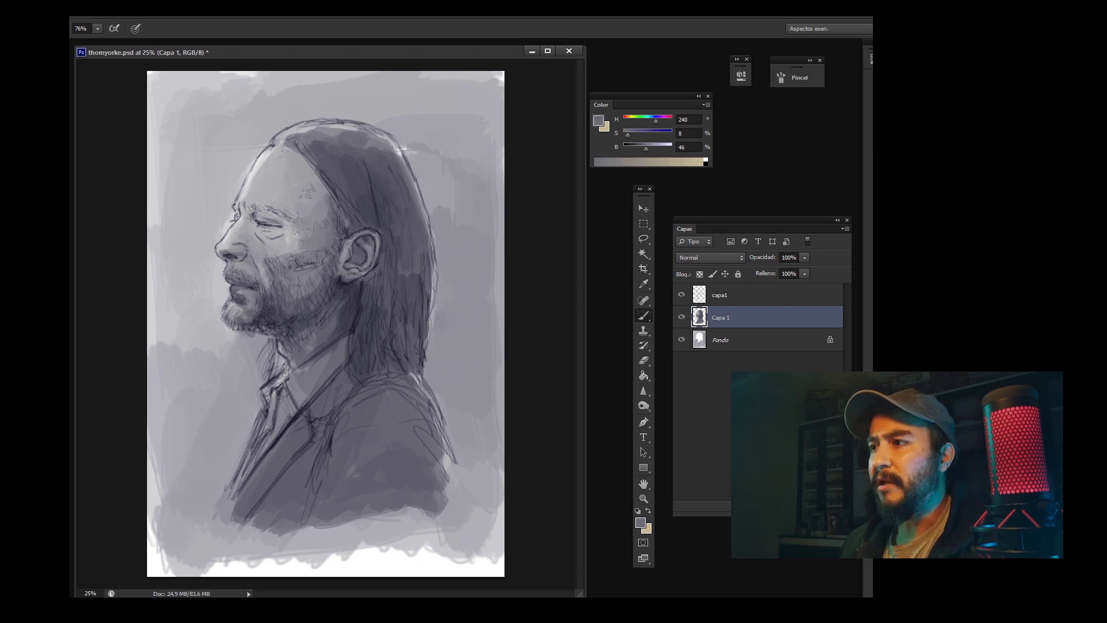
alt+click(341, 270)
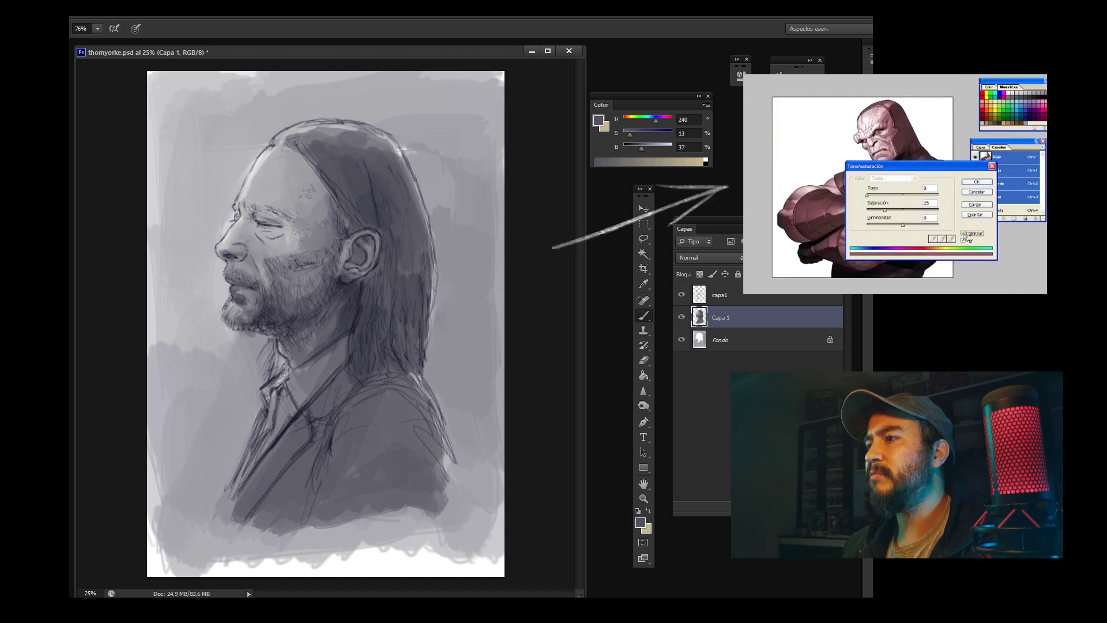
right_click(340, 289)
alt+click(321, 272)
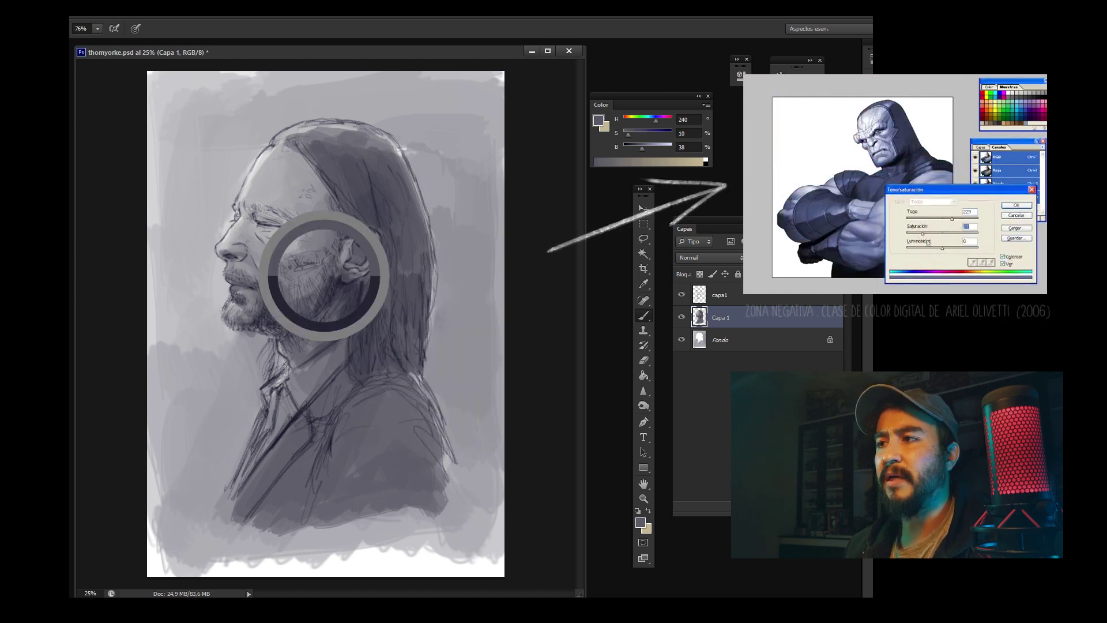
alt+click(348, 298)
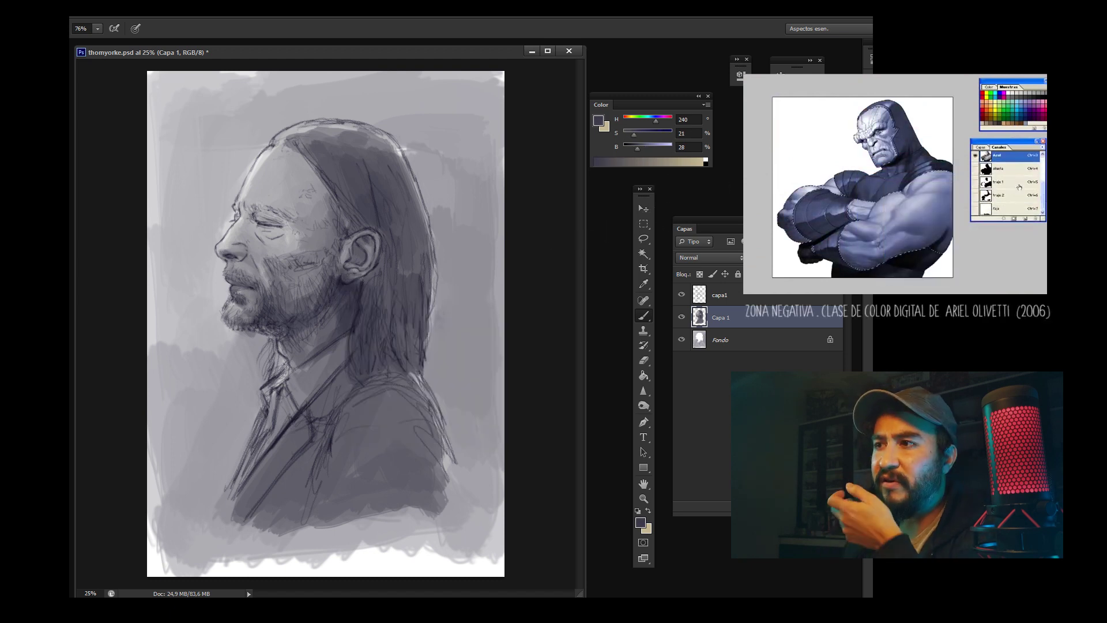
alt+click(326, 335)
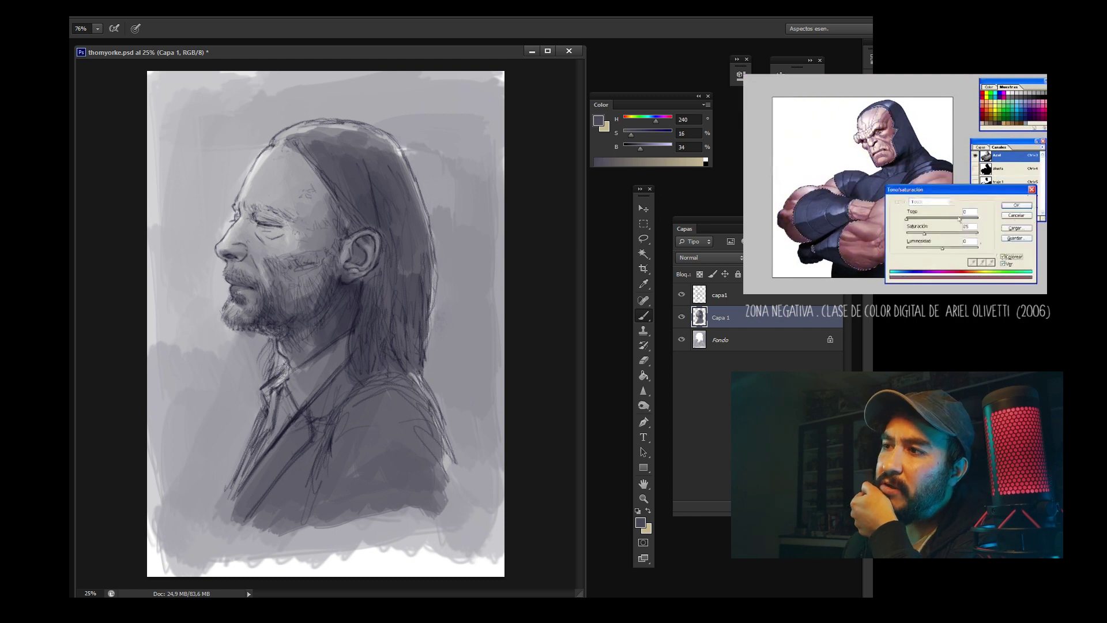
alt+click(291, 360)
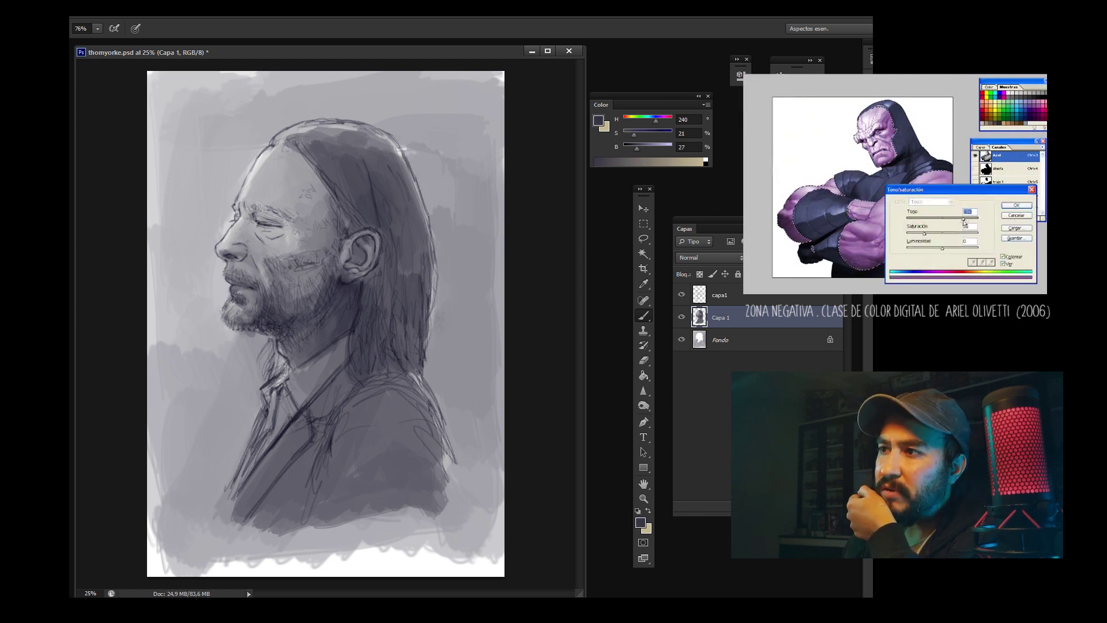
alt+click(272, 317)
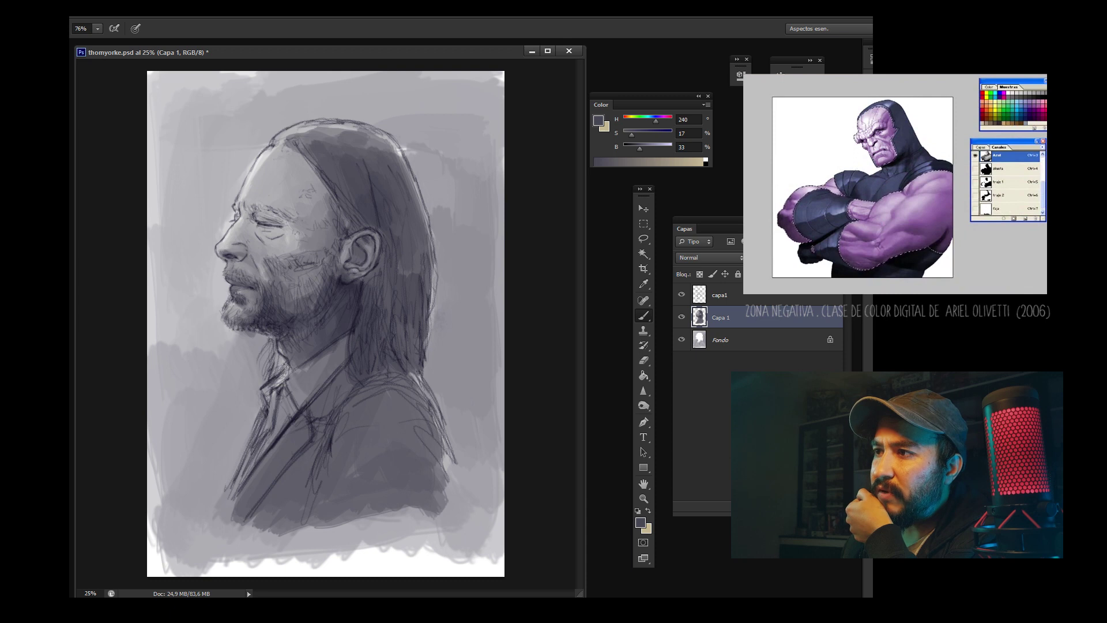
alt+click(271, 190)
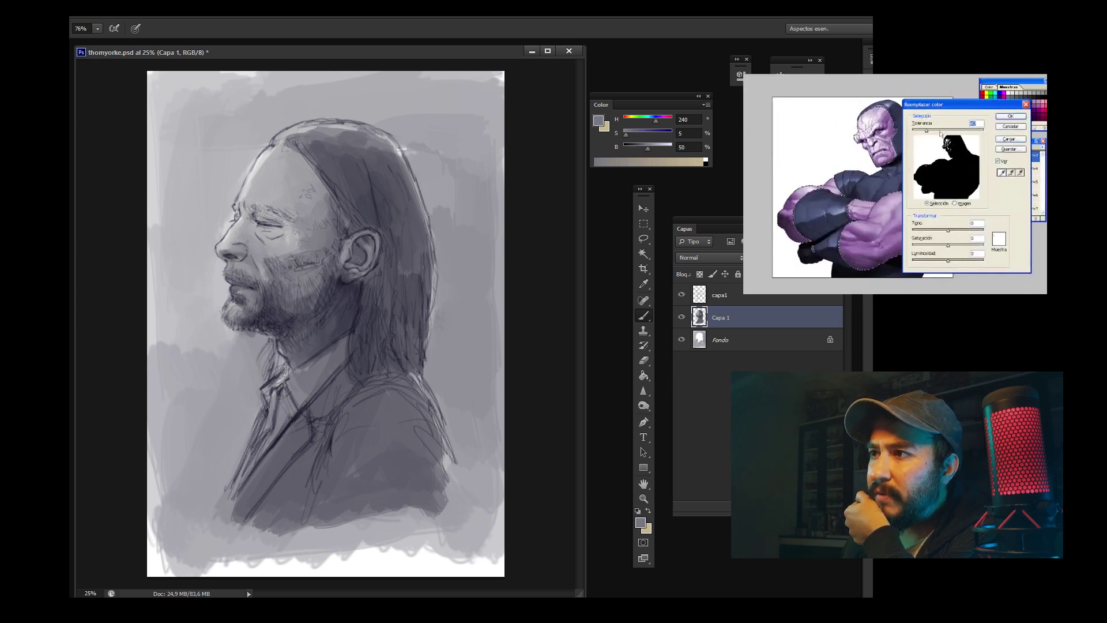
alt+click(266, 302)
right_click(279, 298)
alt+click(267, 302)
drag(266, 303, 270, 299)
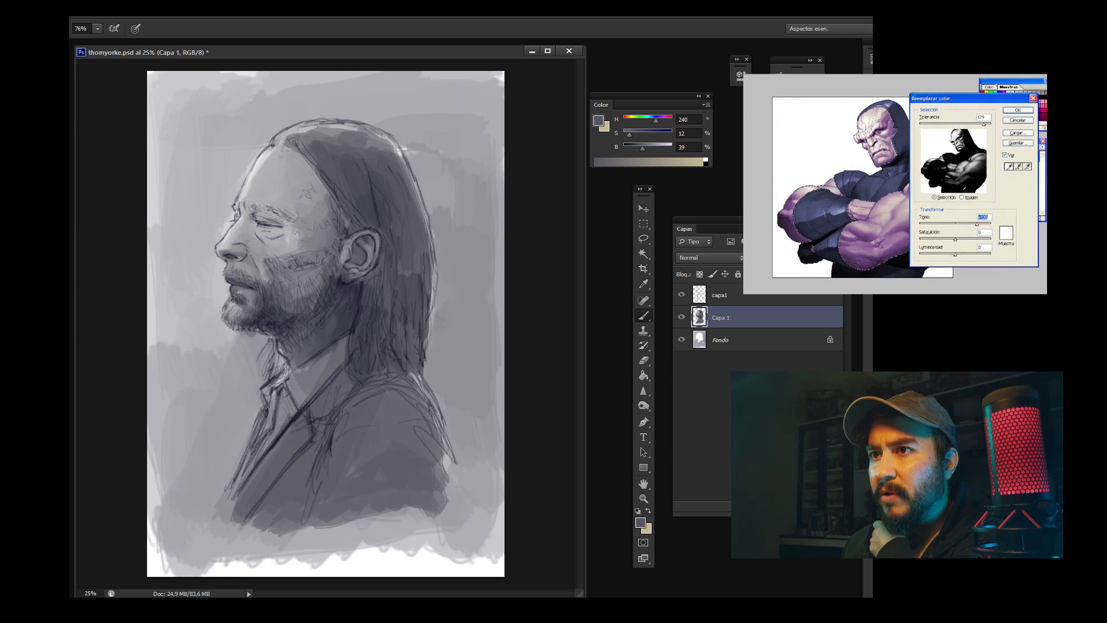
right_click(270, 299)
key(Escape)
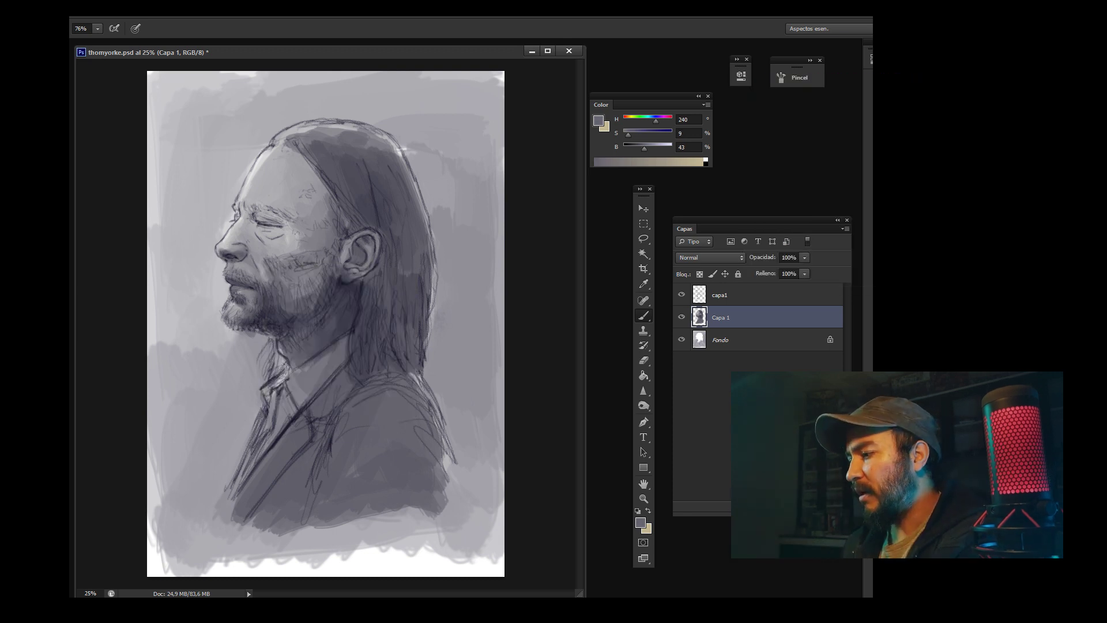
key(ctrl+u)
mouse_move(689, 362)
mouse_down()
mouse_move(646, 362)
mouse_move(725, 389)
mouse_move(700, 417)
mouse_up()
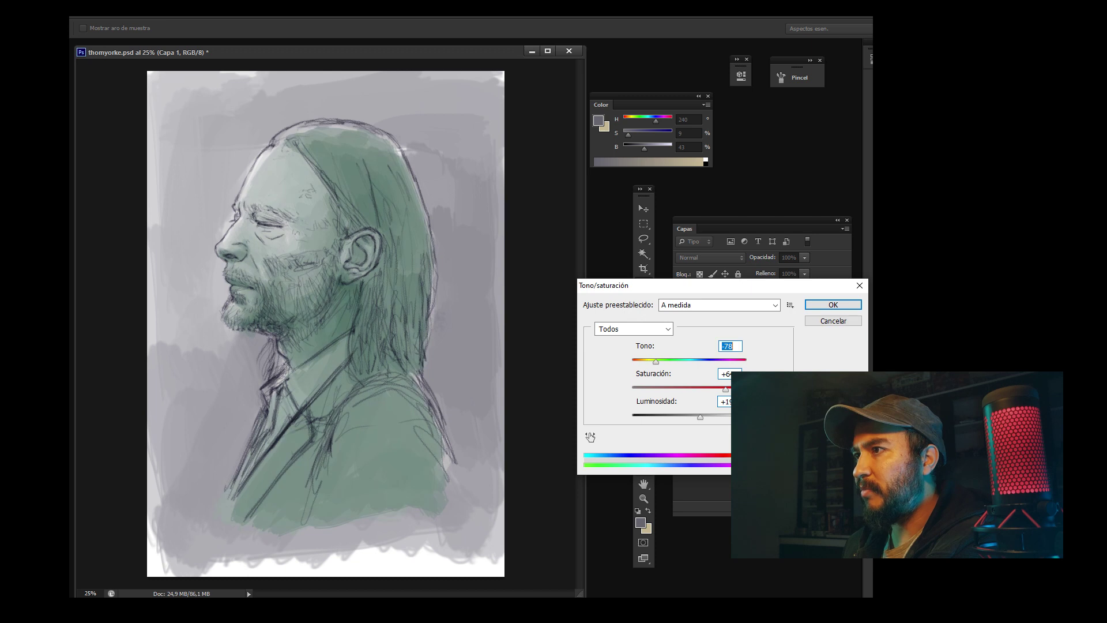
drag(655, 361, 659, 361)
key(Escape)
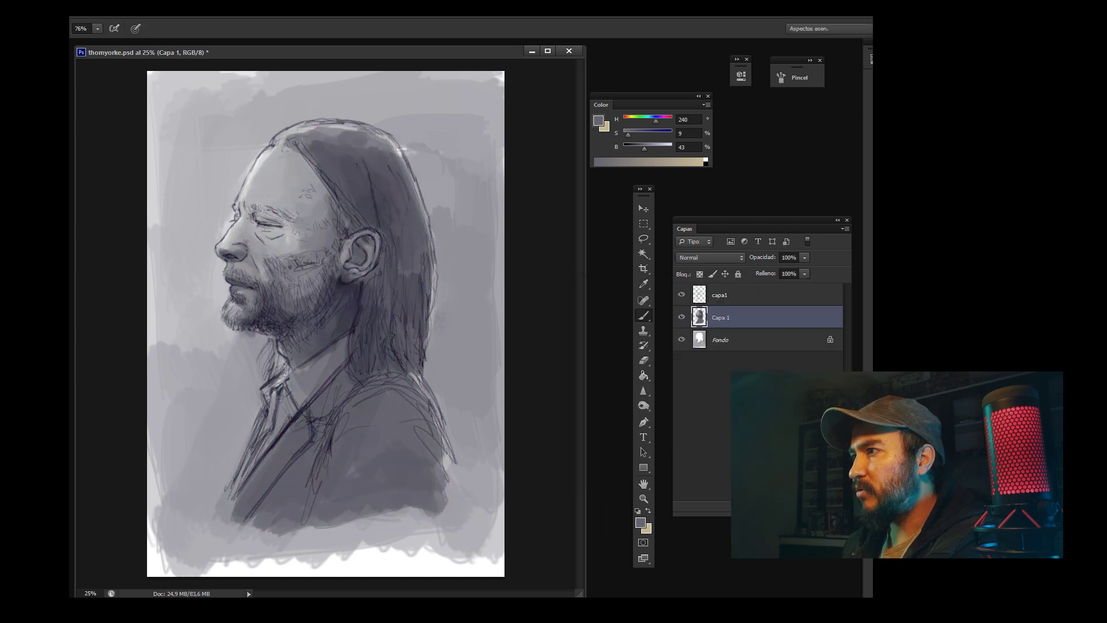
alt+click(346, 258)
Step: Adjust the brush size and sample light to mid-dark greys from the face
right_click(346, 258)
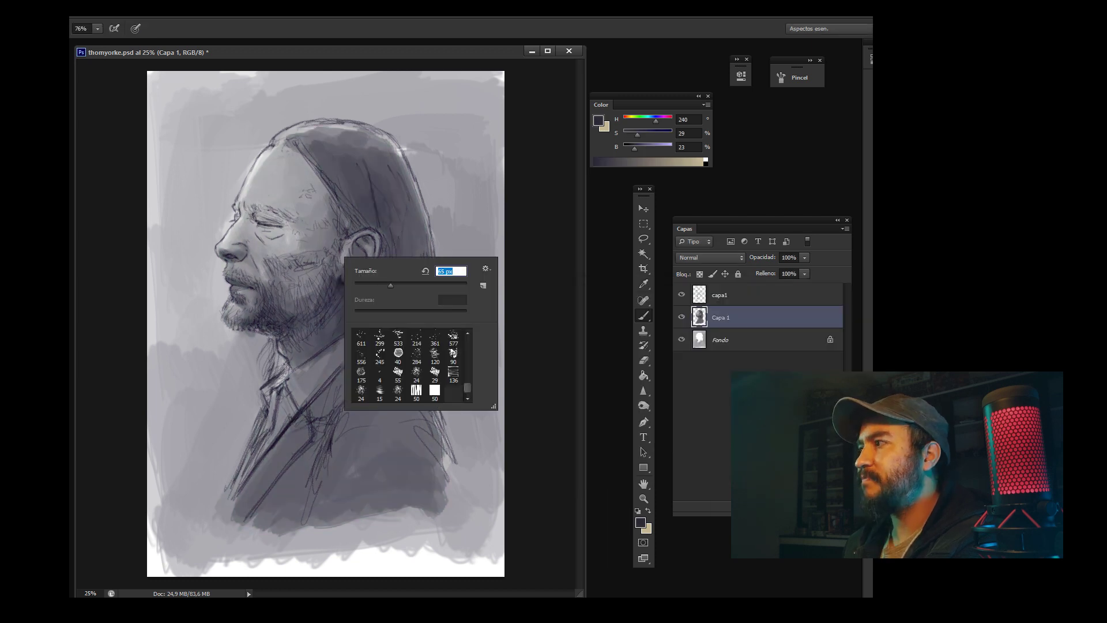
alt+click(346, 219)
right_click(325, 242)
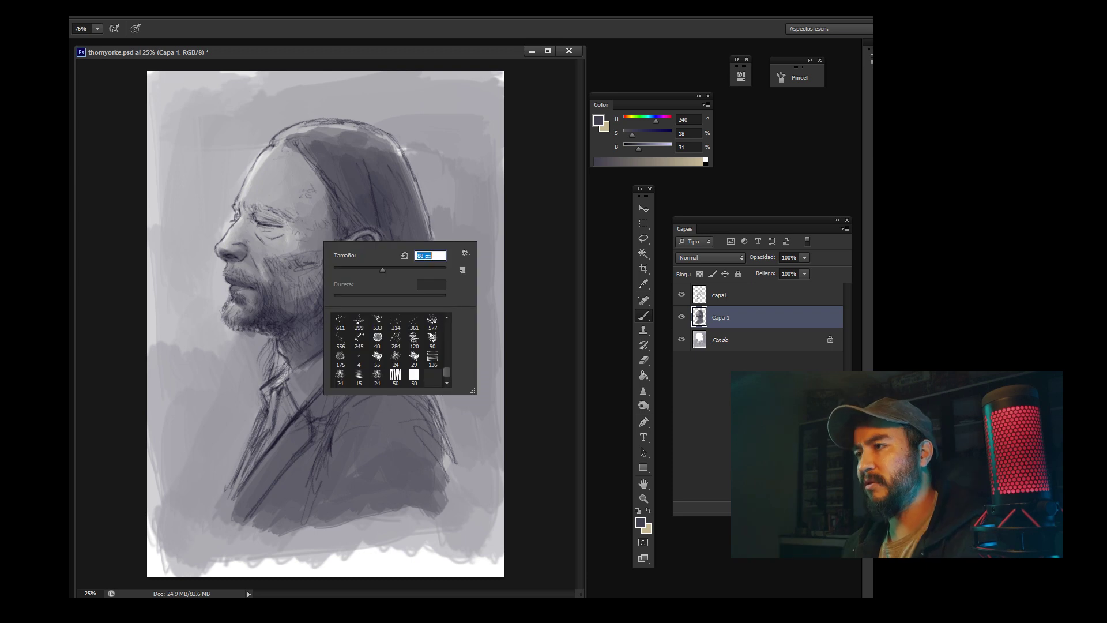
alt+click(251, 187)
alt+click(374, 143)
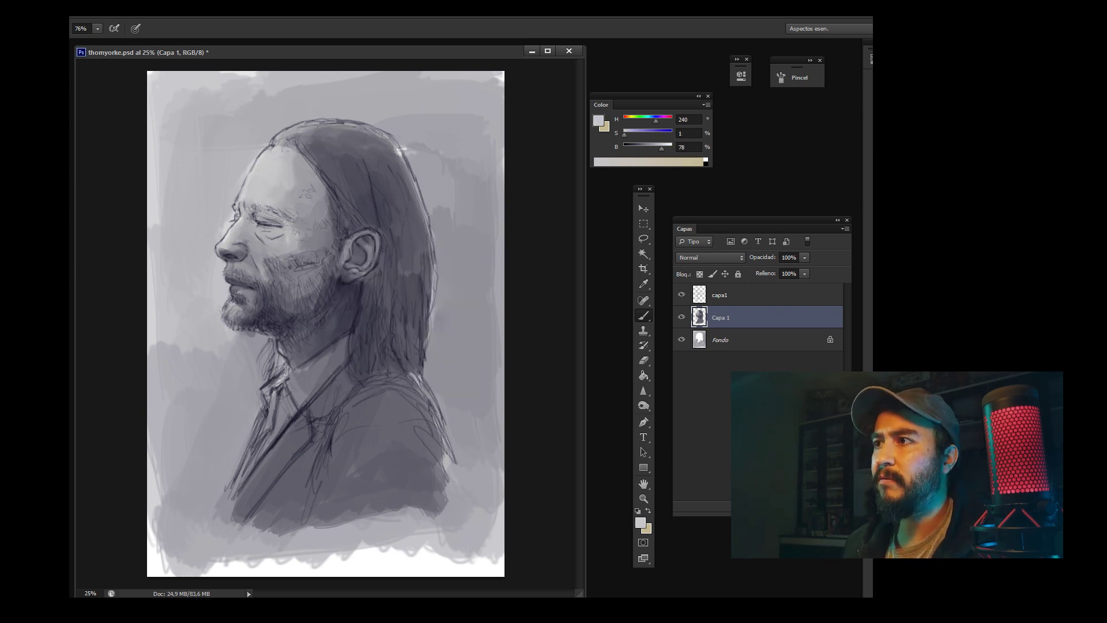
alt+click(323, 190)
alt+click(280, 180)
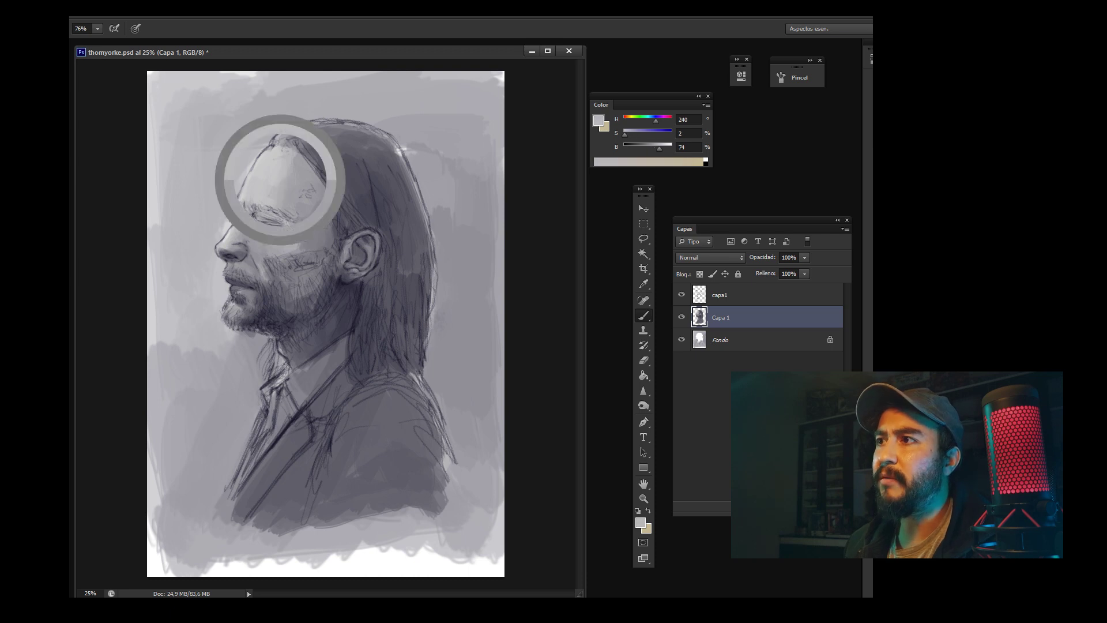
alt+click(280, 180)
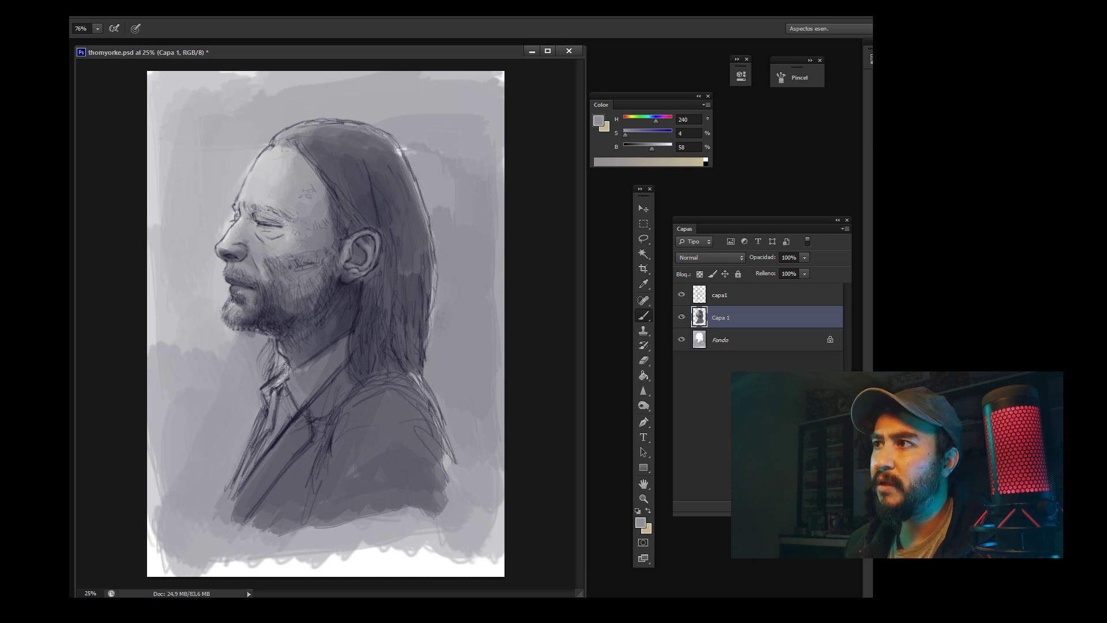
Step: Add small shading strokes on the cheek and sample shadow tones from the chin
drag(297, 262, 333, 236)
alt+click(318, 227)
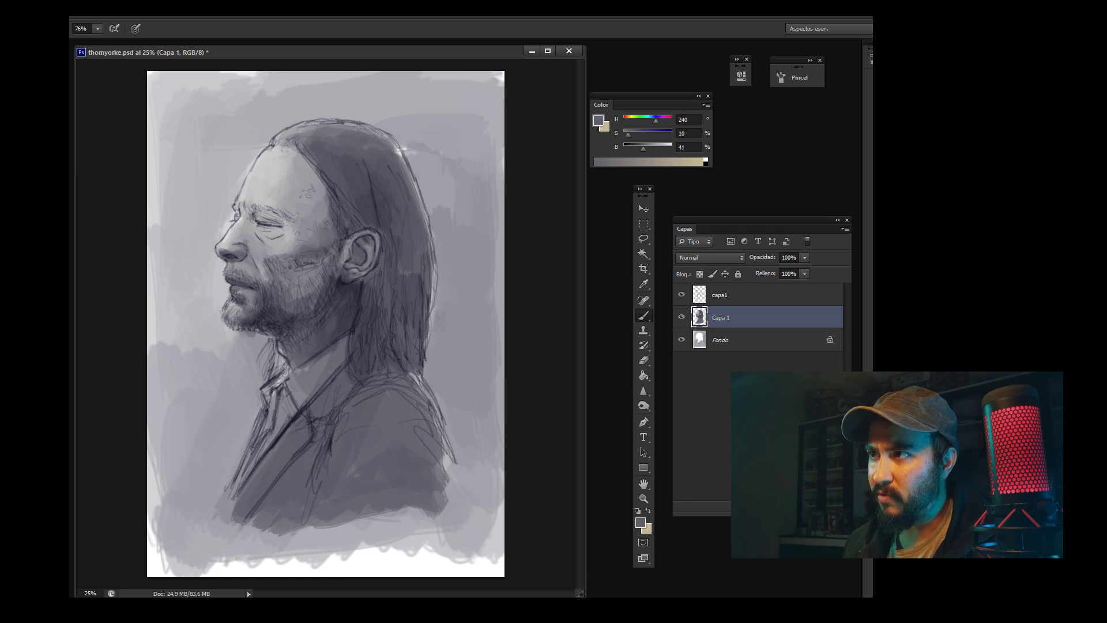
alt+click(289, 336)
alt+click(298, 314)
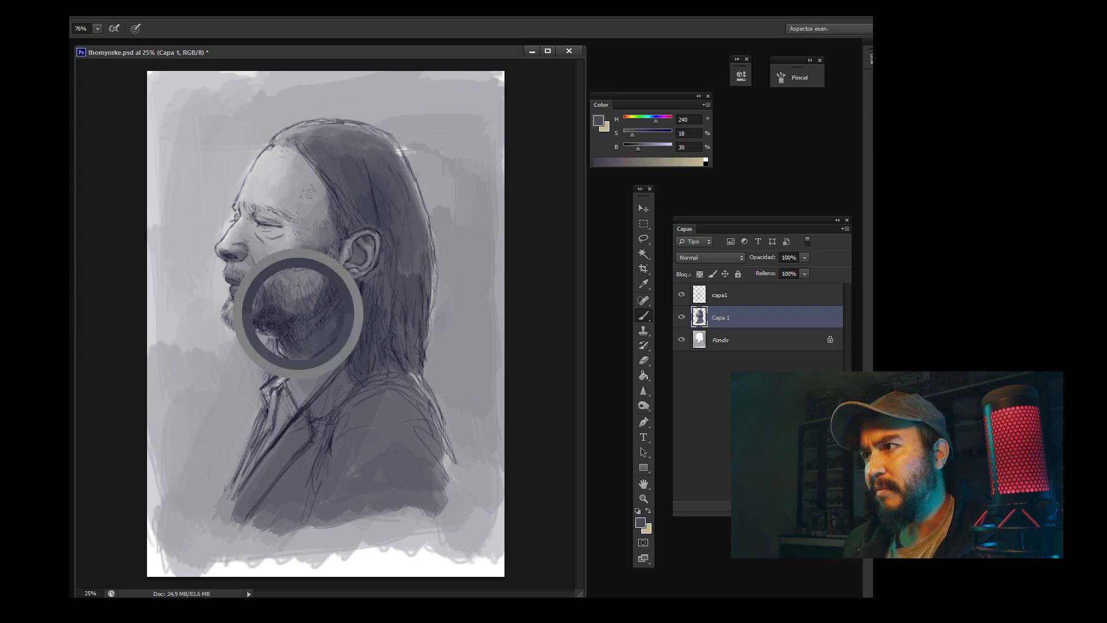
alt+click(281, 324)
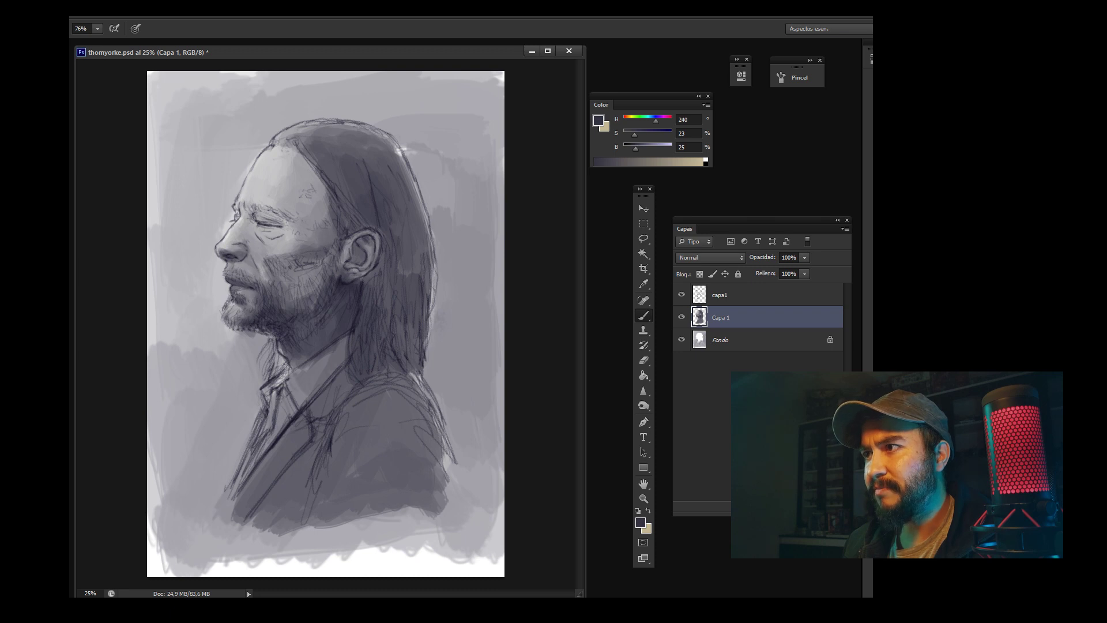
alt+click(301, 300)
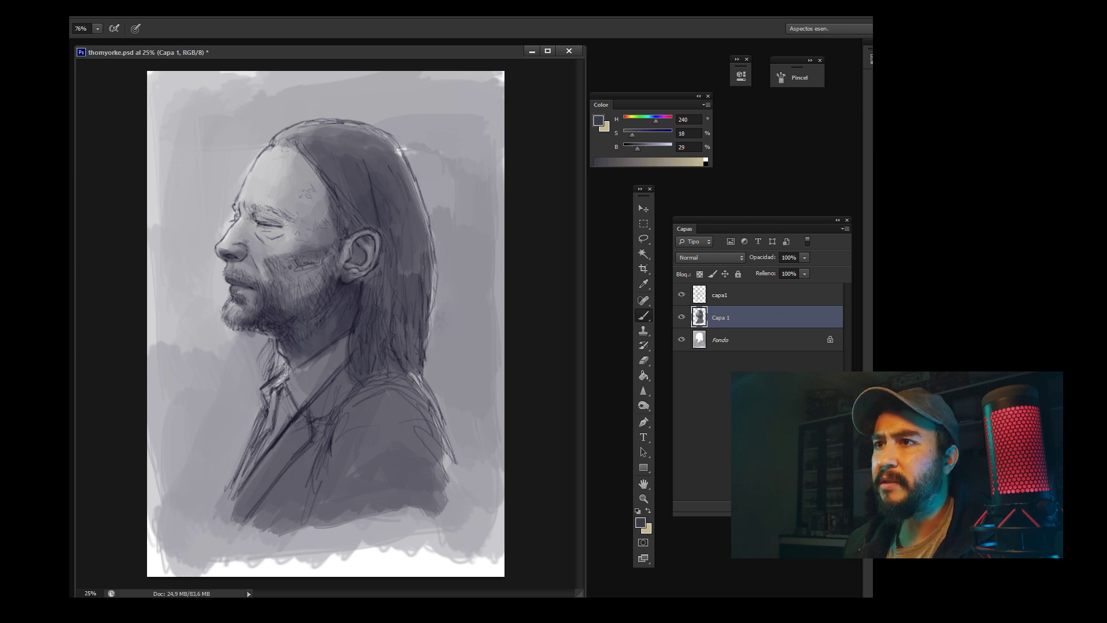
Step: Sample dark tones from the face, neck and jaw, then resize the brush
alt+click(346, 304)
alt+click(340, 281)
alt+click(347, 303)
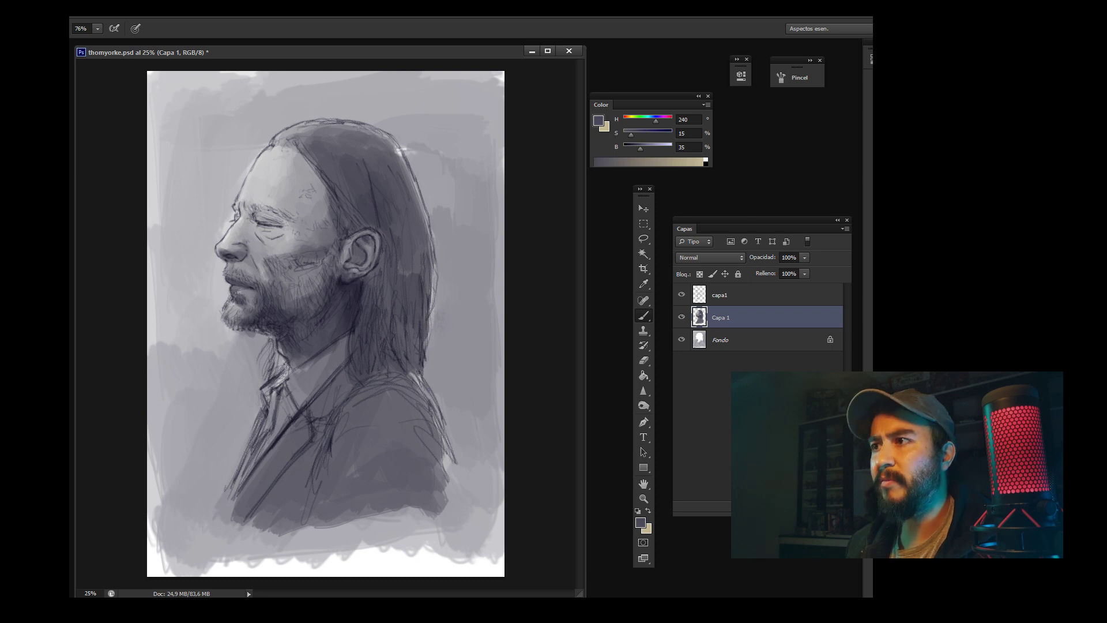
alt+click(330, 322)
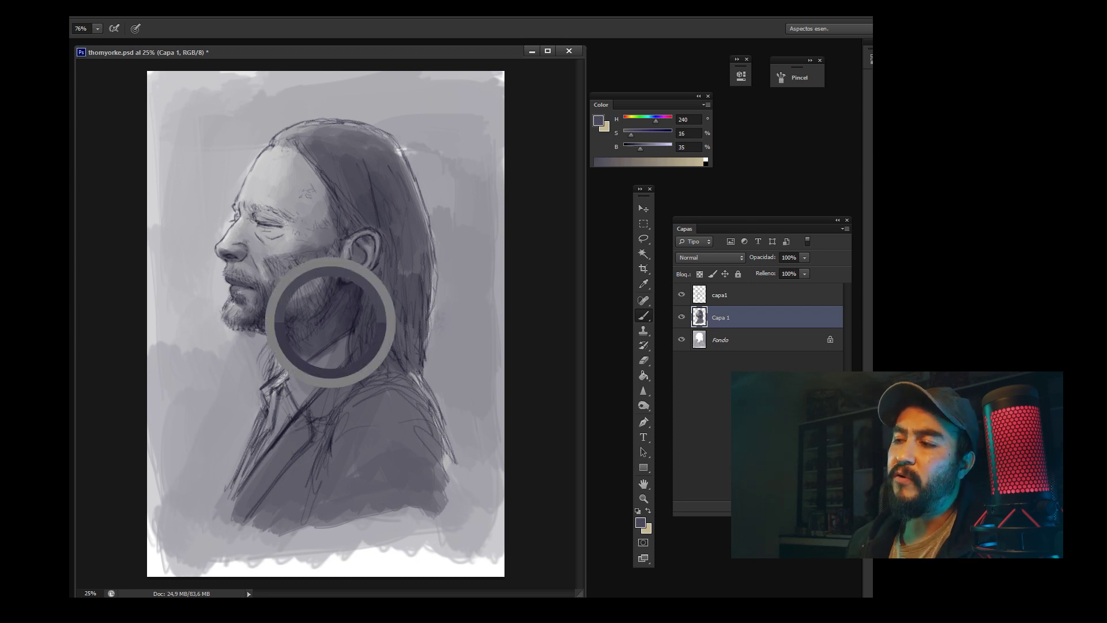
right_click(358, 379)
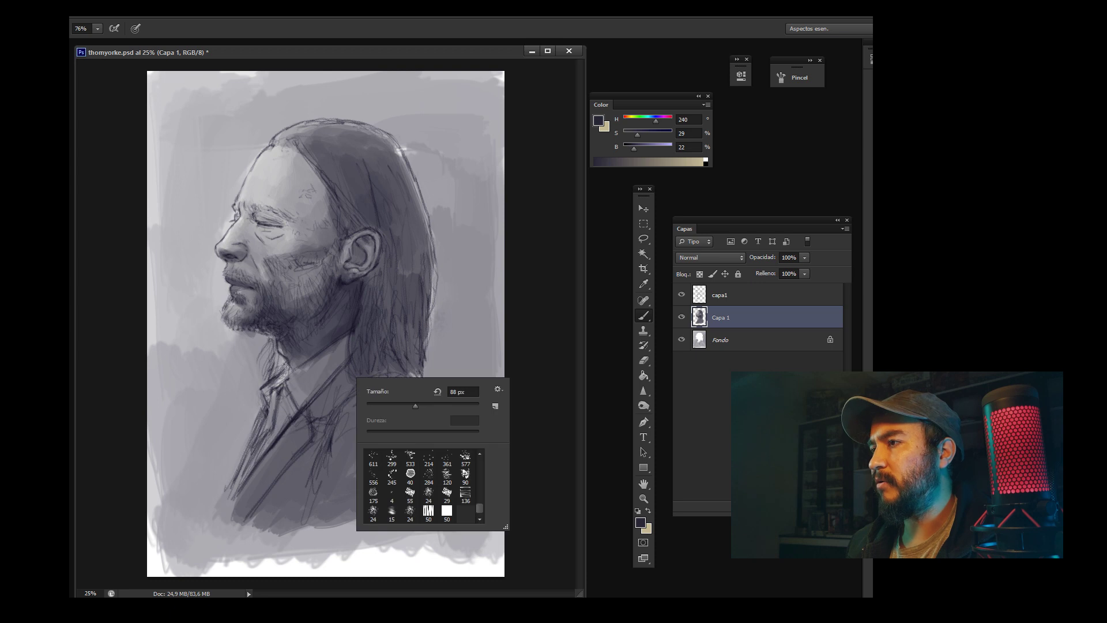
key(Return)
Step: Paint darker shading strokes over the suit and lower body
drag(323, 392, 369, 473)
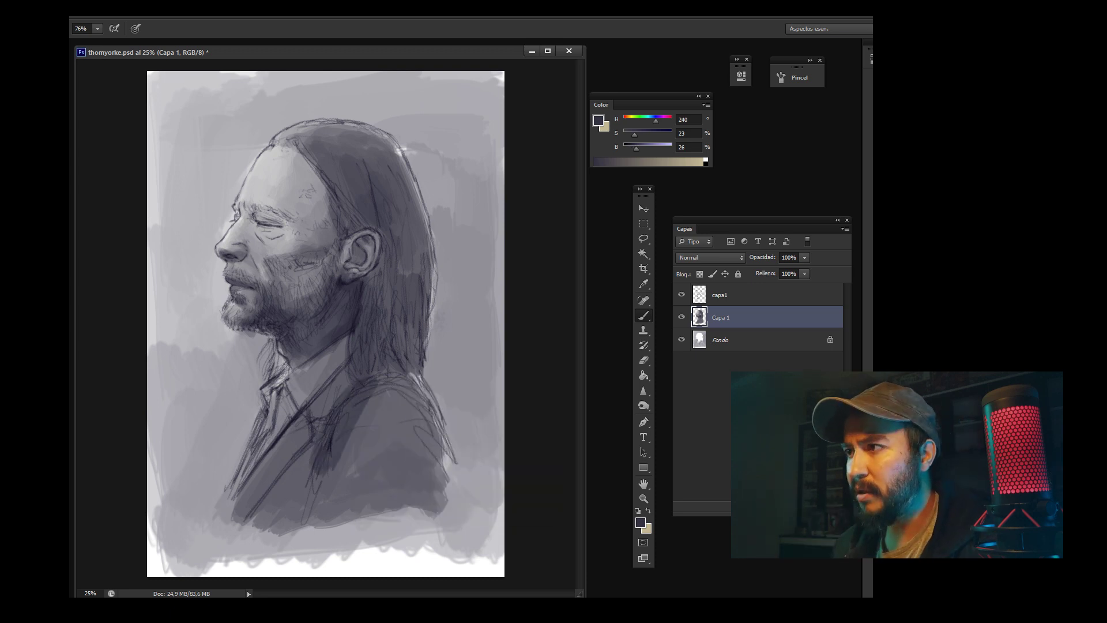
drag(358, 387, 404, 484)
mouse_move(403, 386)
mouse_down()
mouse_move(444, 495)
mouse_move(323, 519)
mouse_up()
alt+click(369, 438)
mouse_move(392, 502)
mouse_down()
mouse_move(300, 507)
mouse_move(259, 404)
mouse_up()
drag(243, 519, 317, 403)
drag(259, 473, 346, 369)
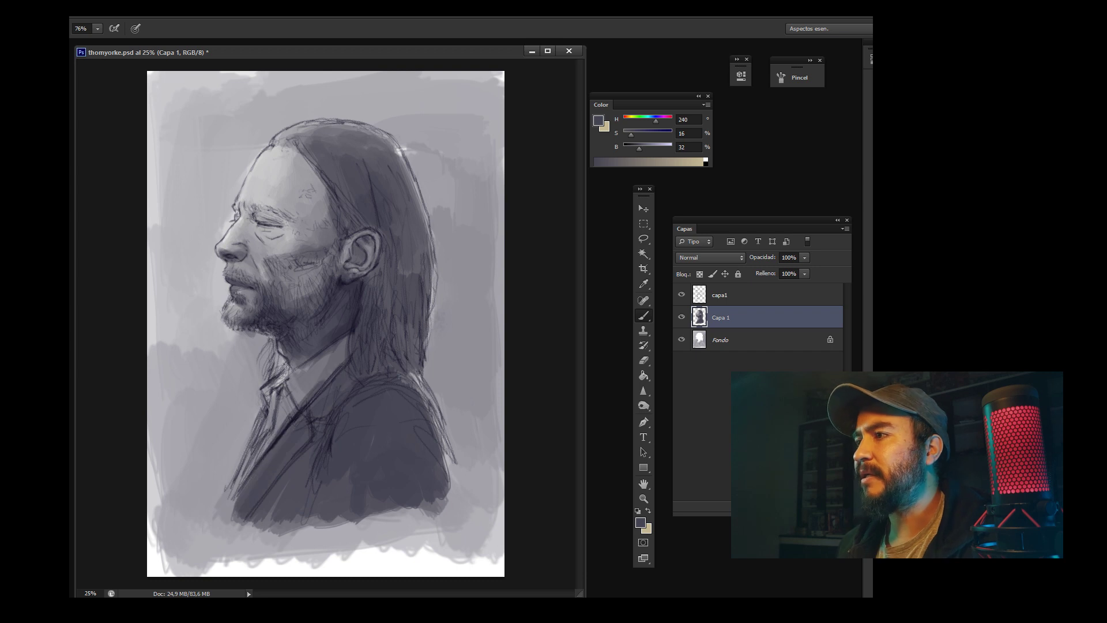
Step: Sample suit tones and darken the lower-left suit and the shoulder
right_click(300, 438)
key(Return)
alt+click(266, 471)
right_click(306, 447)
key(Return)
alt+click(277, 444)
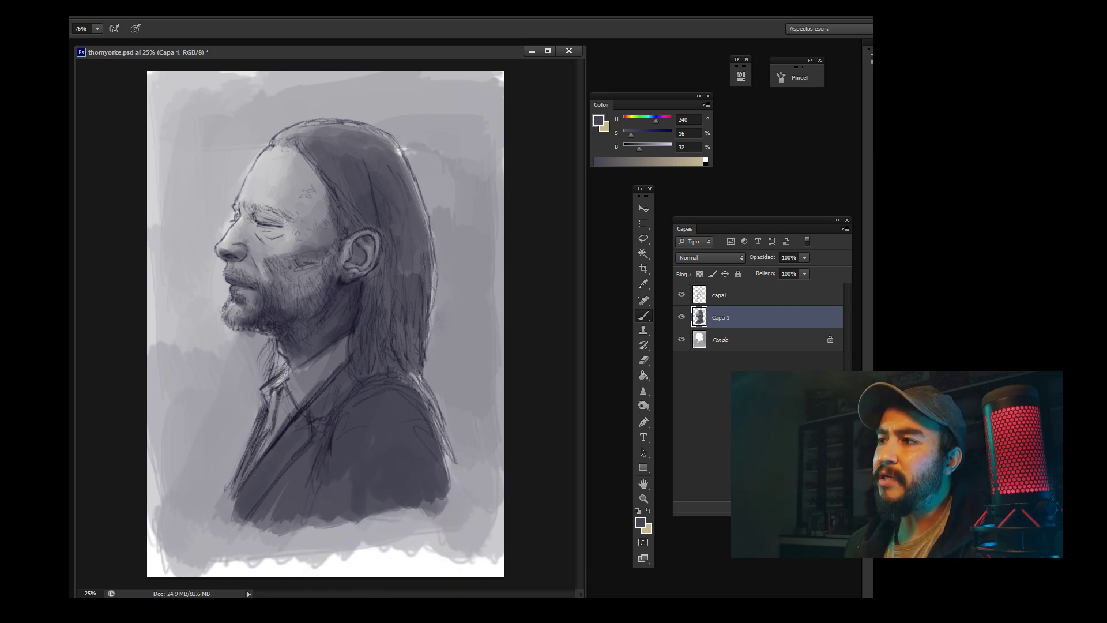
drag(242, 514, 289, 438)
alt+click(264, 484)
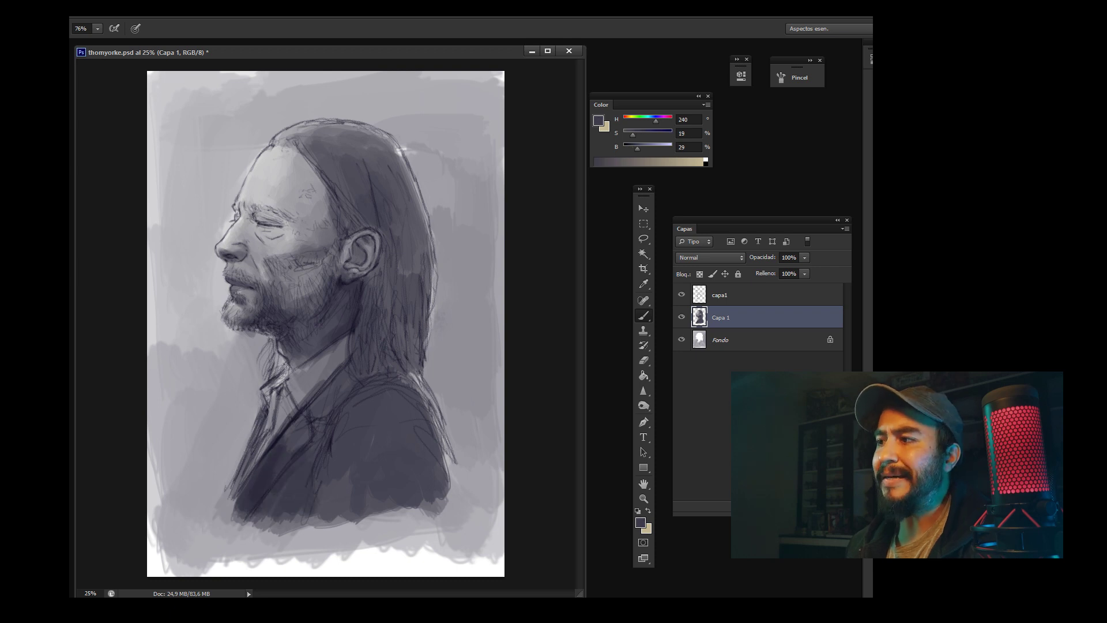
drag(346, 508, 369, 413)
Step: Shade the suit's shoulder and lower suit with dark strokes
drag(395, 496, 375, 404)
mouse_move(383, 502)
mouse_down()
mouse_move(306, 534)
mouse_move(259, 516)
mouse_move(237, 522)
mouse_up()
right_click(369, 455)
key(Return)
Step: Sample a lighter suit tone and add more dark strokes across the lower suit
alt+click(323, 519)
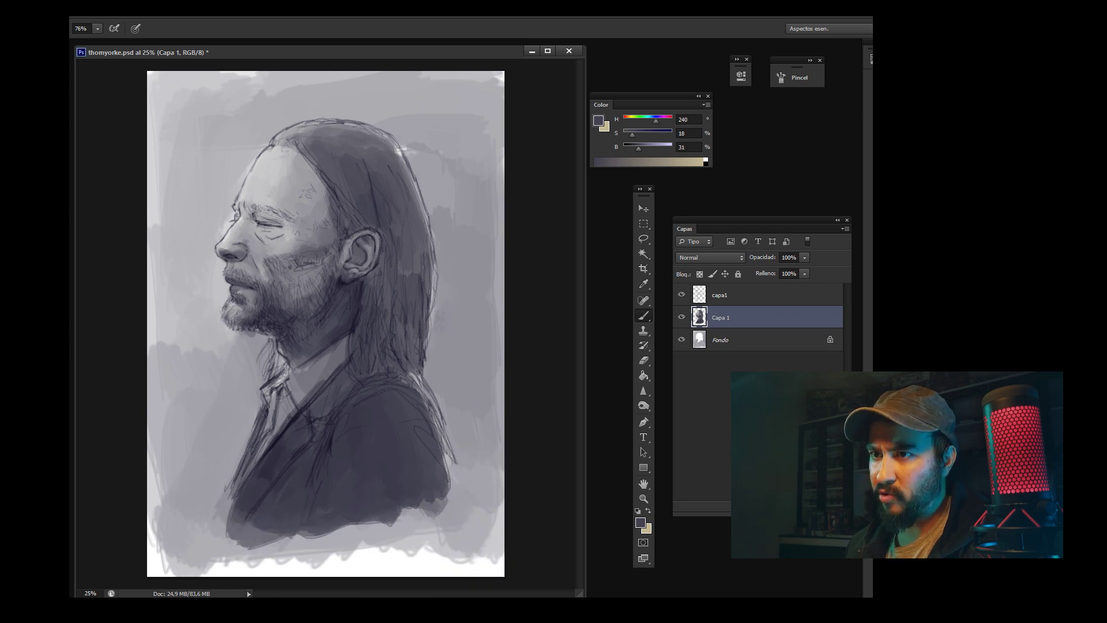
drag(352, 533, 259, 525)
right_click(378, 450)
key(Return)
drag(403, 461, 300, 554)
drag(433, 501, 329, 563)
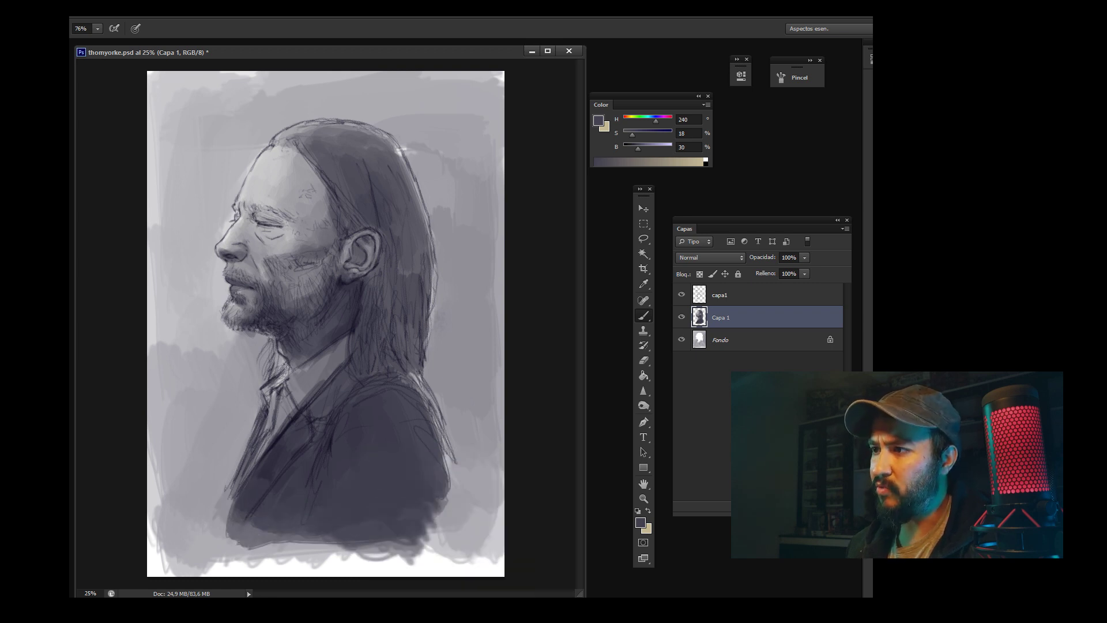
drag(374, 531, 271, 571)
Step: Add a vertical dark stroke to the lower suit and sample suit tones
right_click(365, 449)
key(Return)
drag(315, 487, 313, 540)
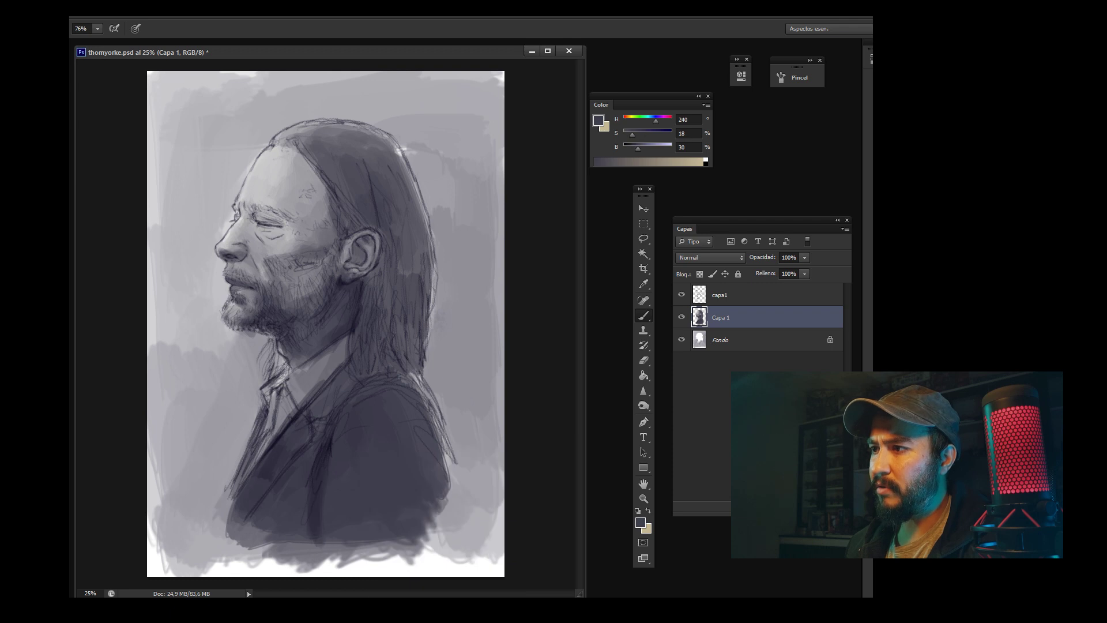
alt+click(307, 471)
alt+click(296, 479)
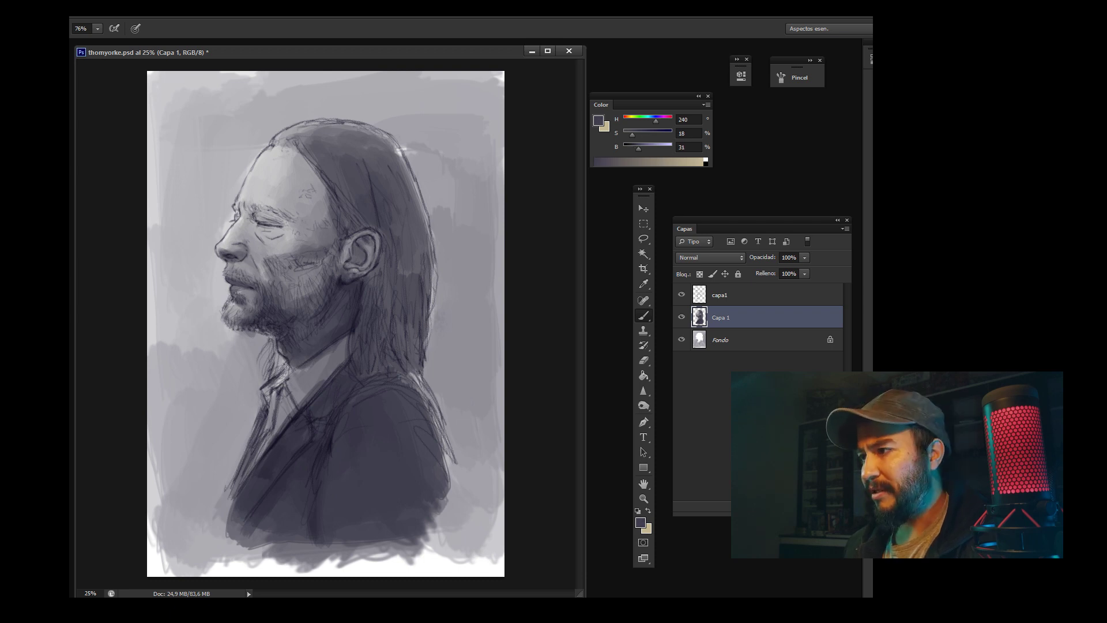
Step: Sample a range of light, dark and shadow tones from the face
alt+click(275, 318)
right_click(314, 328)
key(Escape)
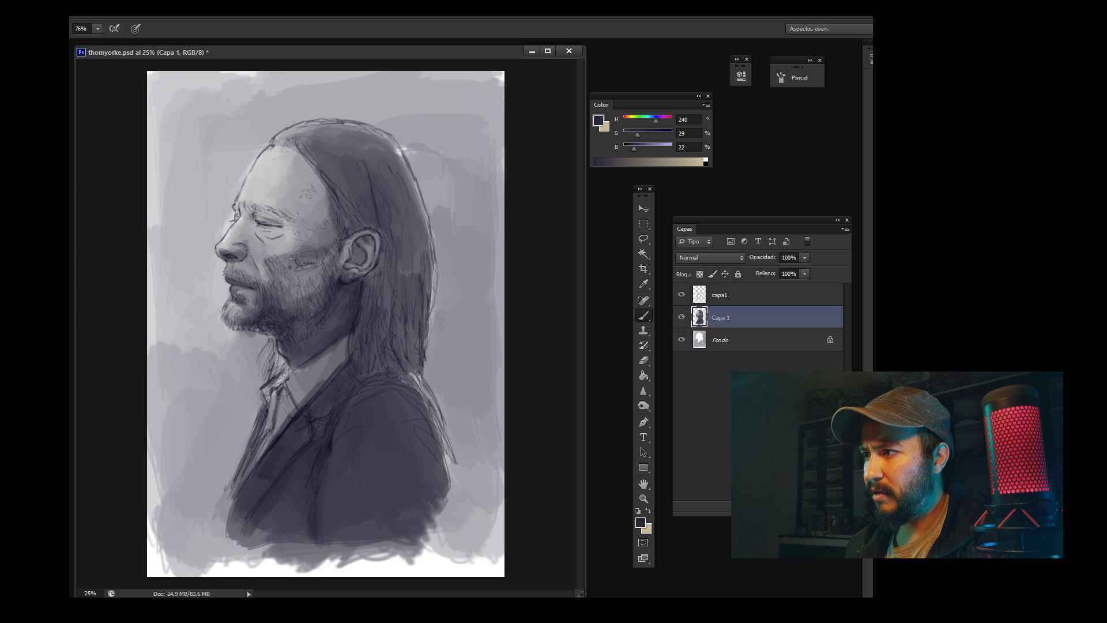
alt+click(320, 288)
alt+click(326, 266)
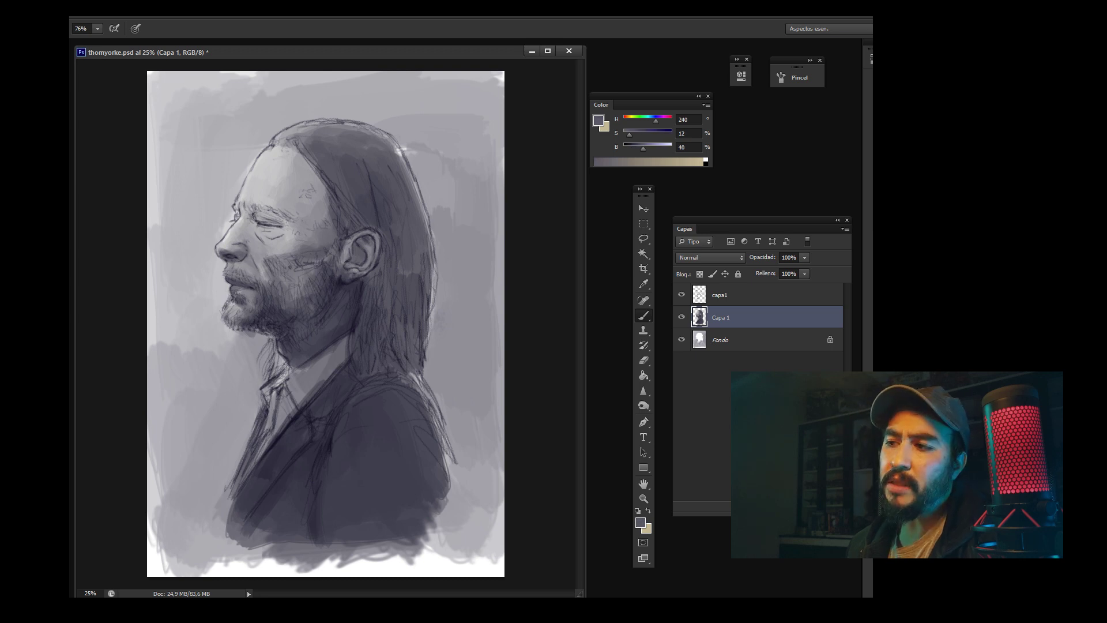
alt+click(331, 253)
alt+click(337, 208)
alt+click(334, 190)
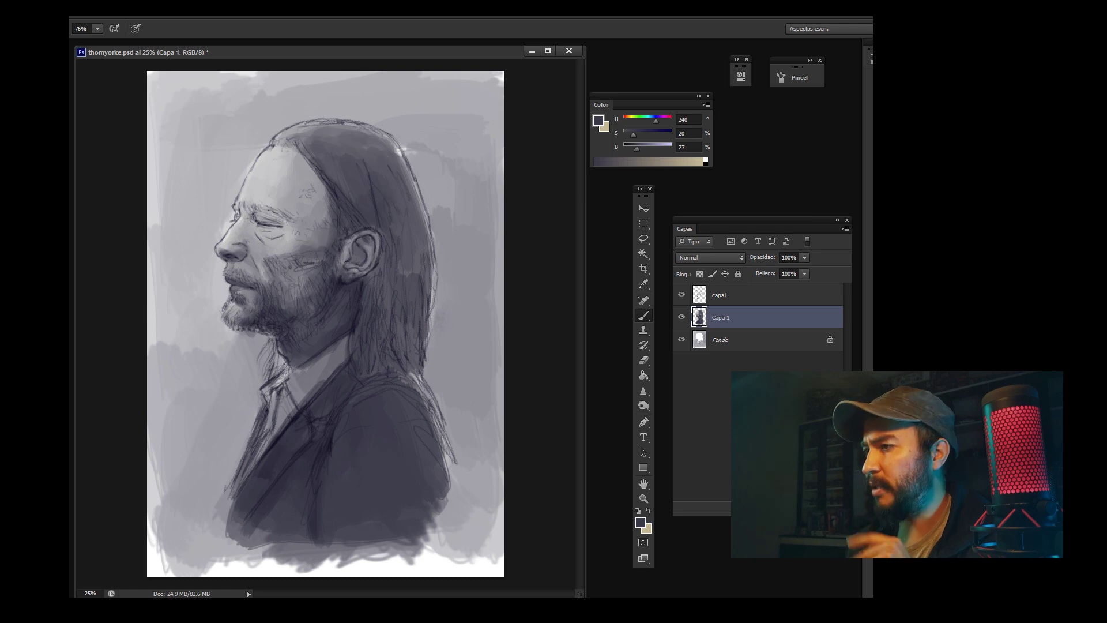
Step: Sample several hair and painting tones, including near the ear
alt+click(357, 196)
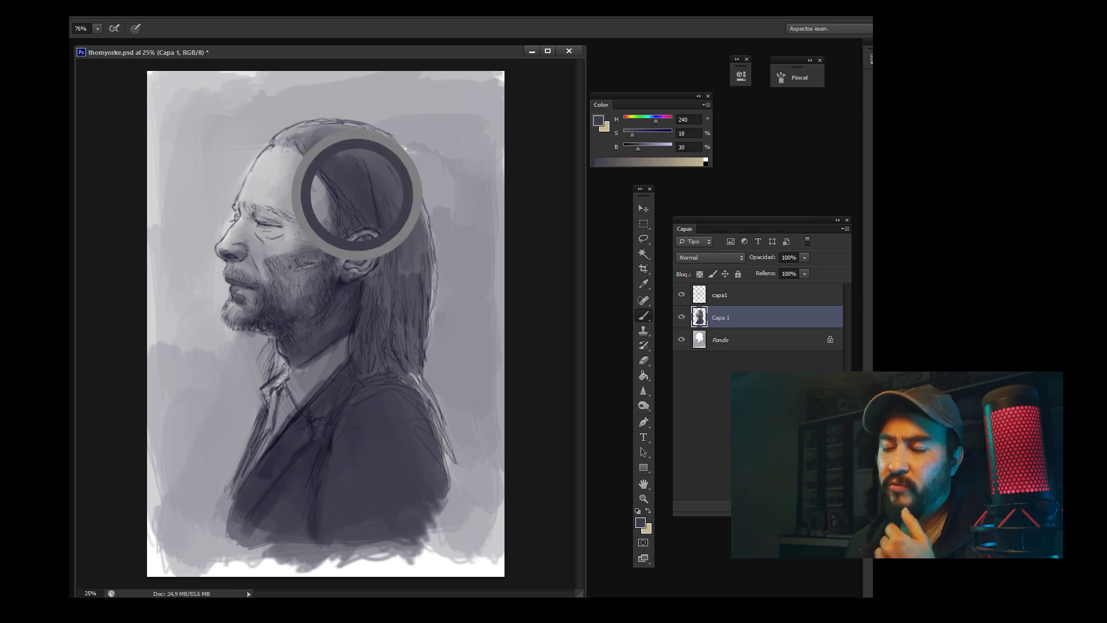
alt+click(332, 167)
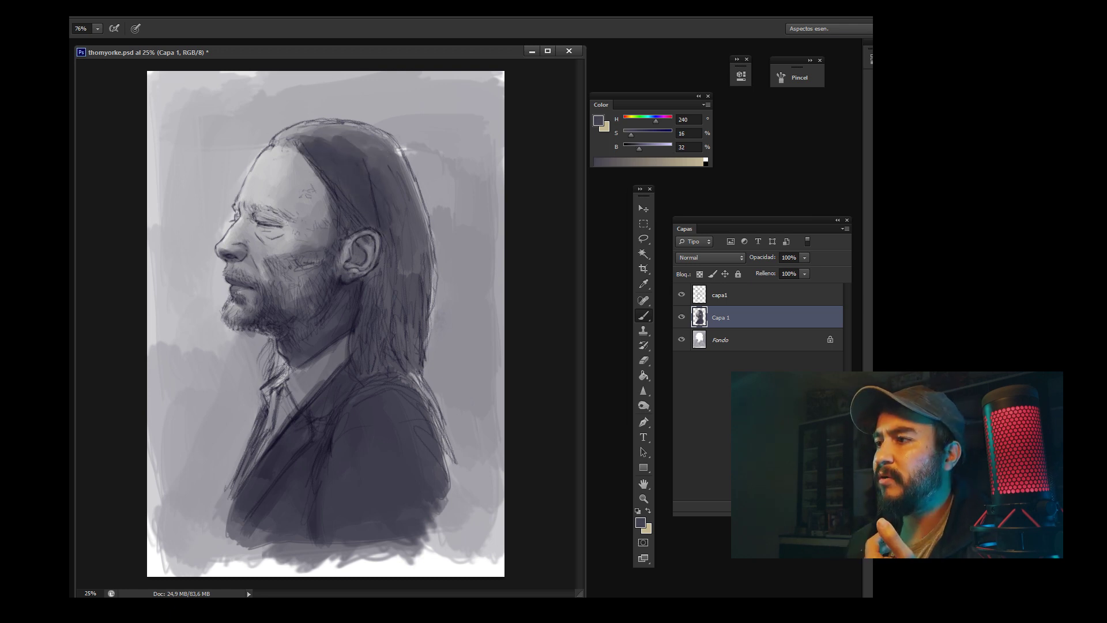
alt+click(332, 134)
alt+click(400, 208)
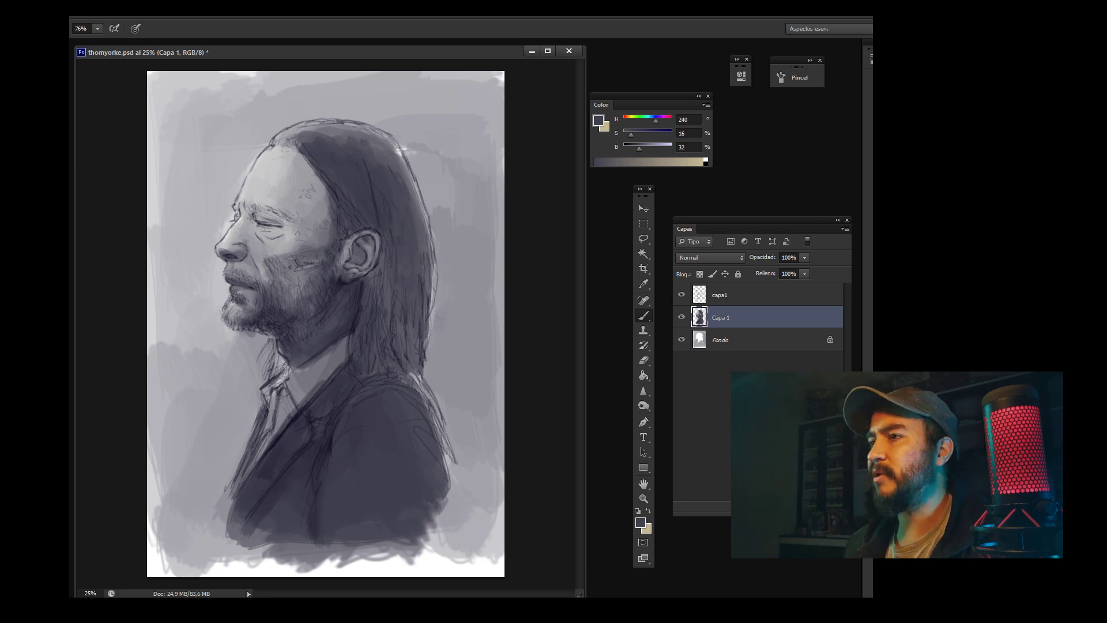
right_click(403, 283)
alt+click(404, 282)
alt+click(364, 226)
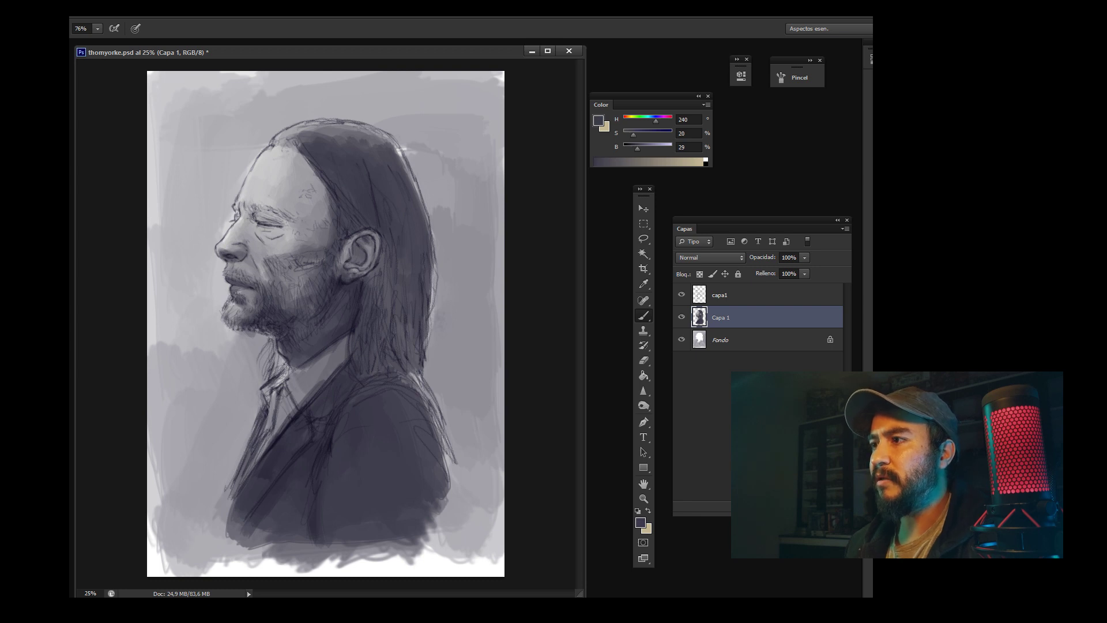
alt+click(369, 270)
Step: Darken the long hair with strokes in a darker sampled hair tone
alt+click(383, 257)
alt+click(375, 277)
drag(378, 277, 366, 363)
mouse_move(391, 251)
mouse_down()
mouse_move(377, 372)
mouse_move(415, 384)
mouse_up()
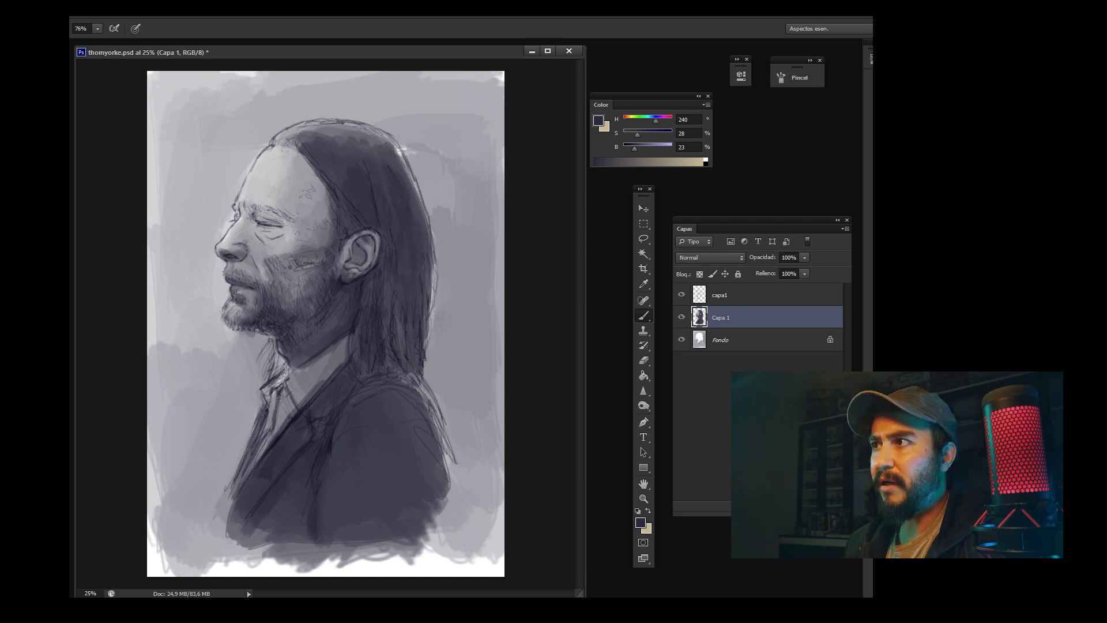
alt+click(360, 199)
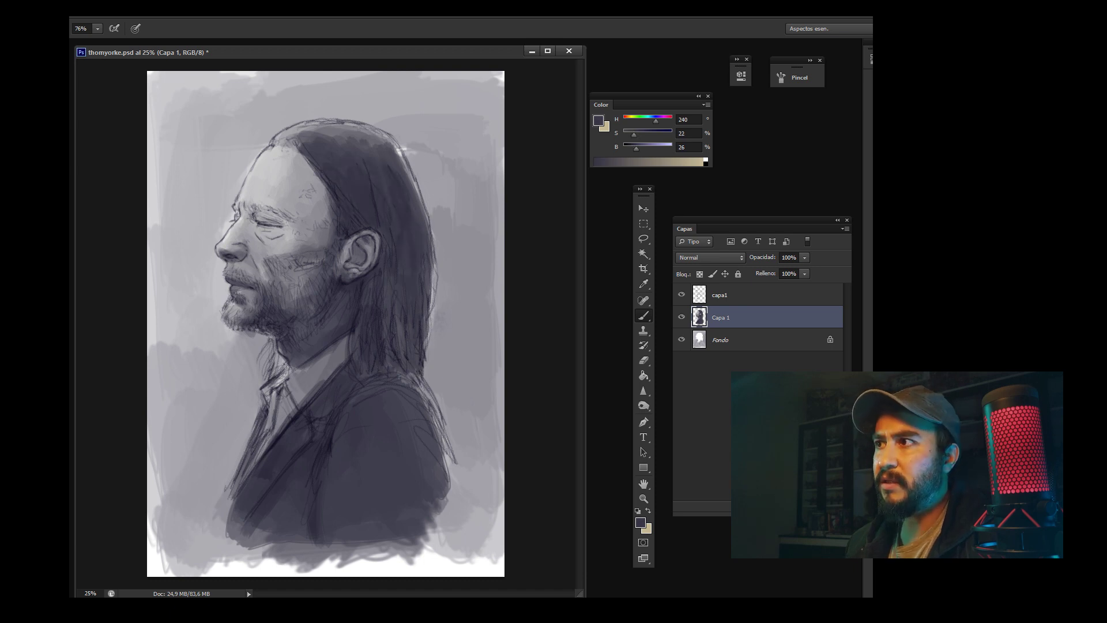
right_click(301, 257)
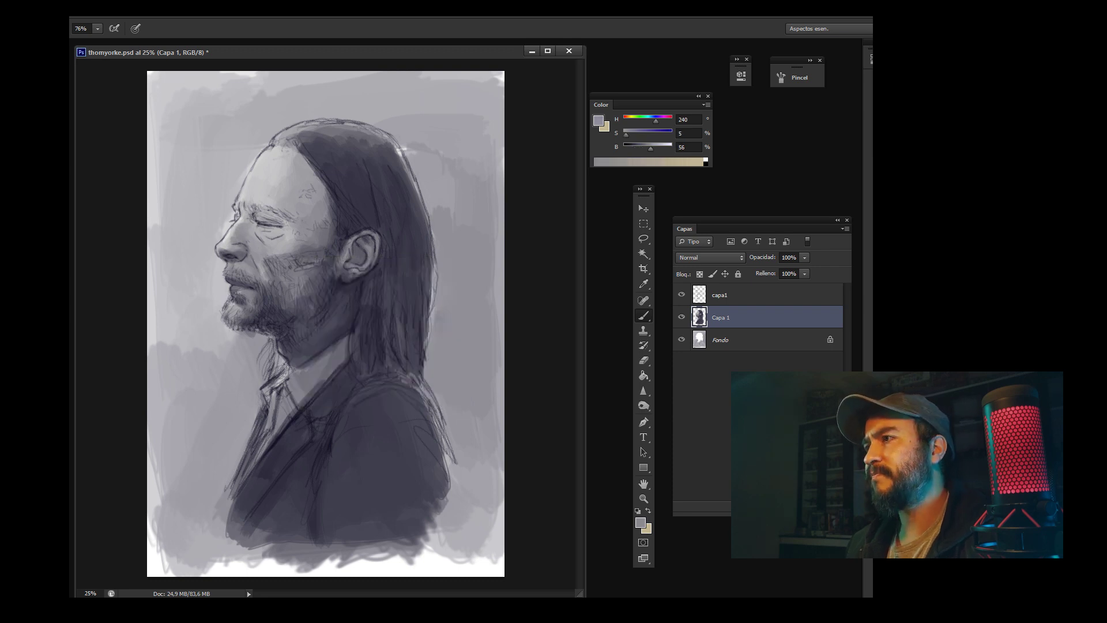
alt+click(253, 220)
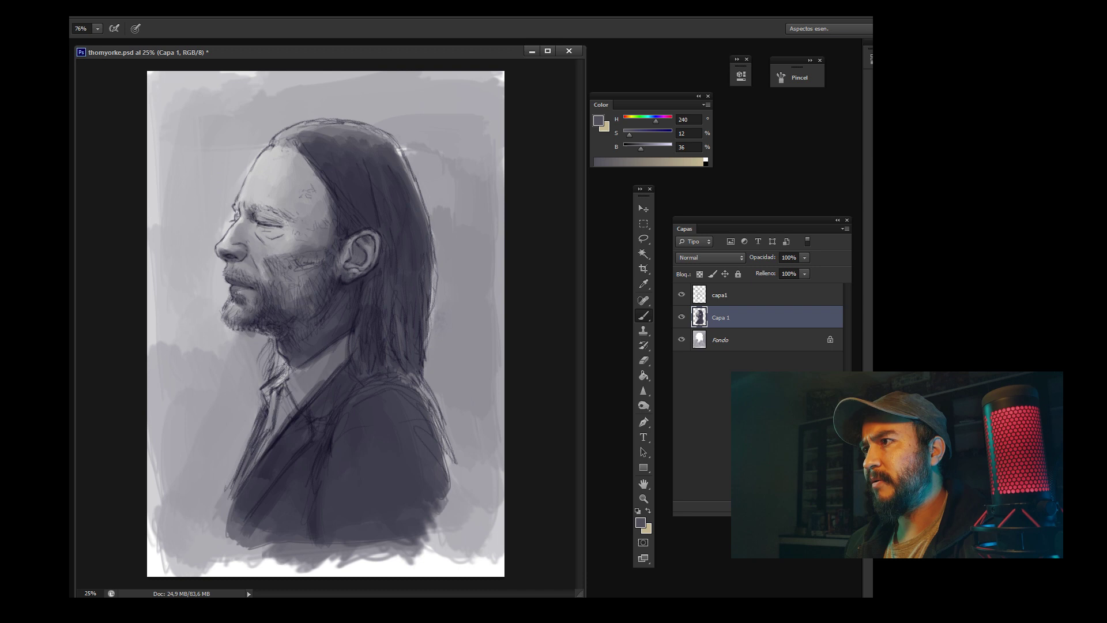
alt+click(252, 209)
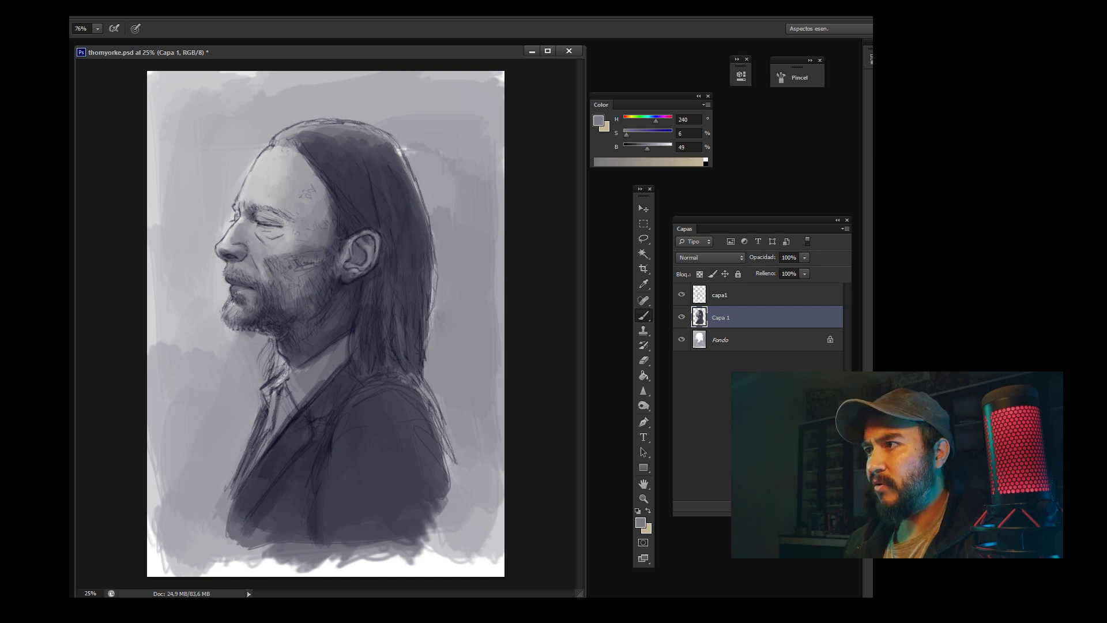
alt+click(266, 214)
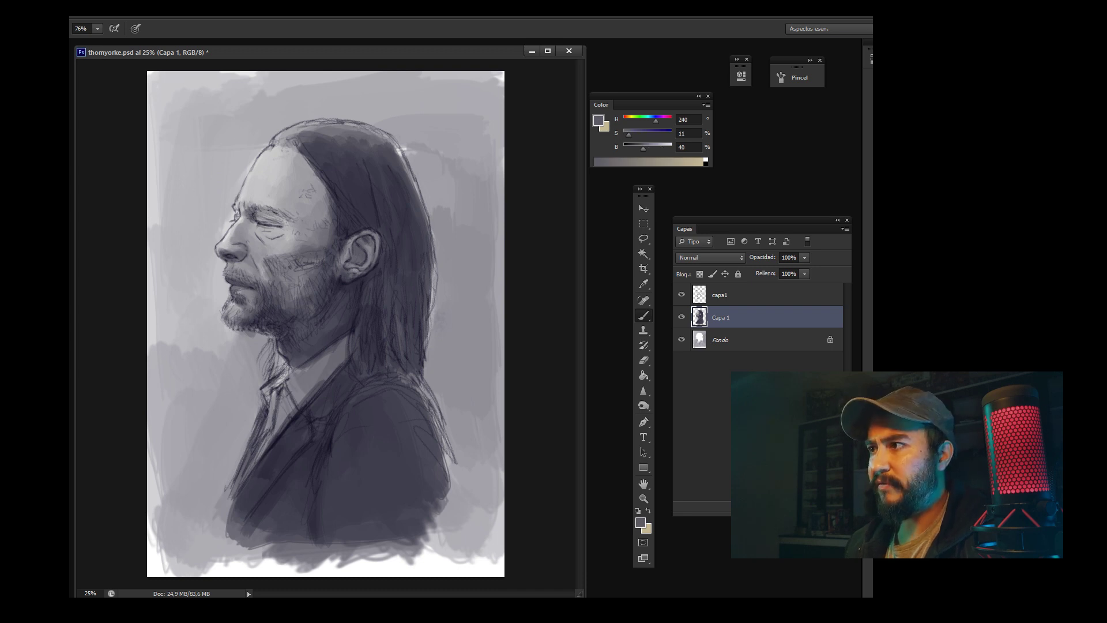
alt+click(263, 223)
alt+click(263, 222)
alt+click(262, 260)
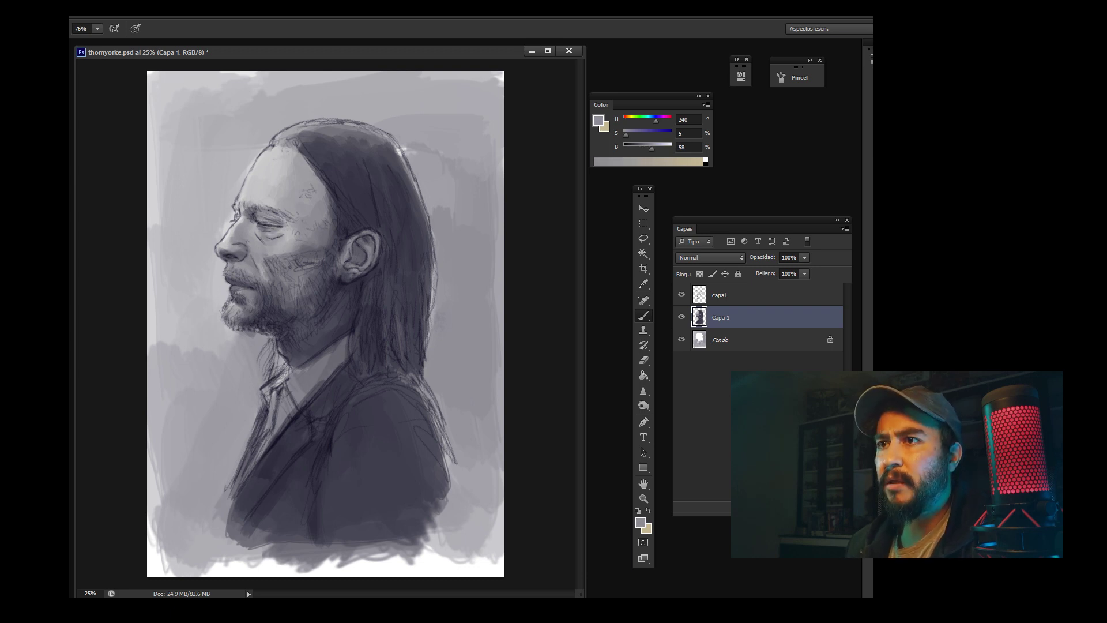
alt+click(270, 262)
alt+click(263, 250)
alt+click(271, 276)
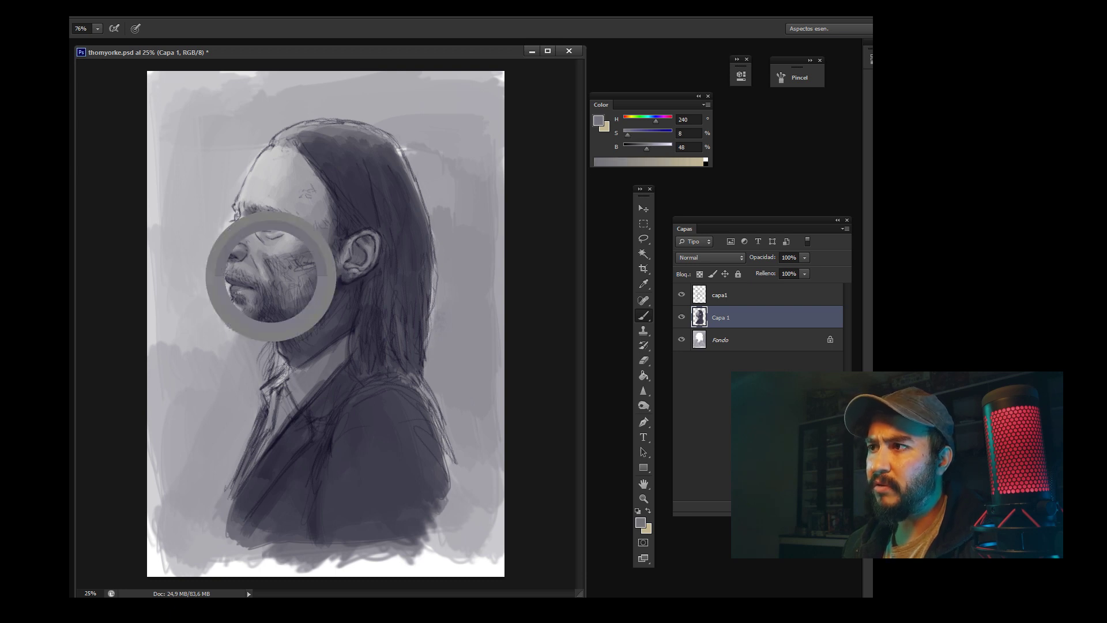
alt+click(230, 272)
alt+click(346, 461)
alt+click(248, 265)
key(ctrl+plus)
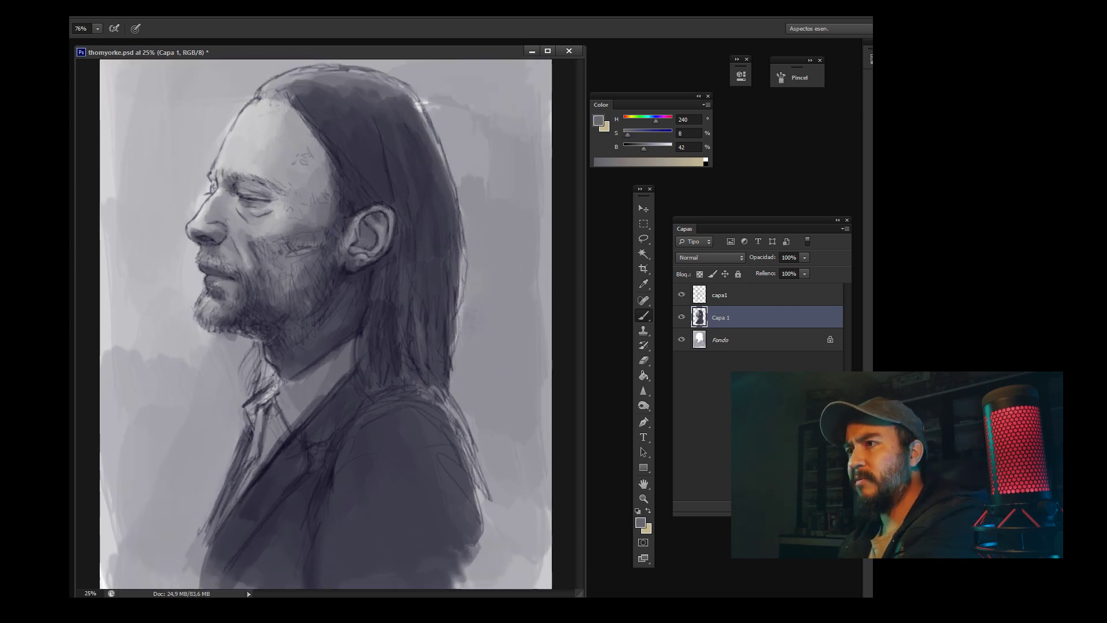
Step: Desaturate Capa 1 with Hue/Saturation set to Saturation -100
key(ctrl+plus)
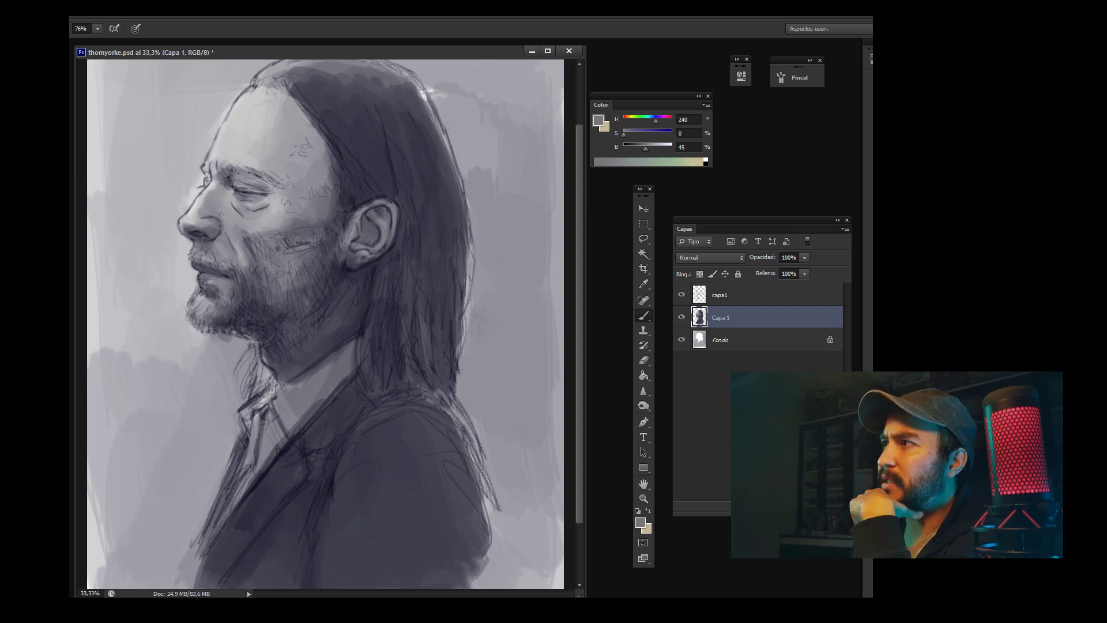
key(ctrl+u)
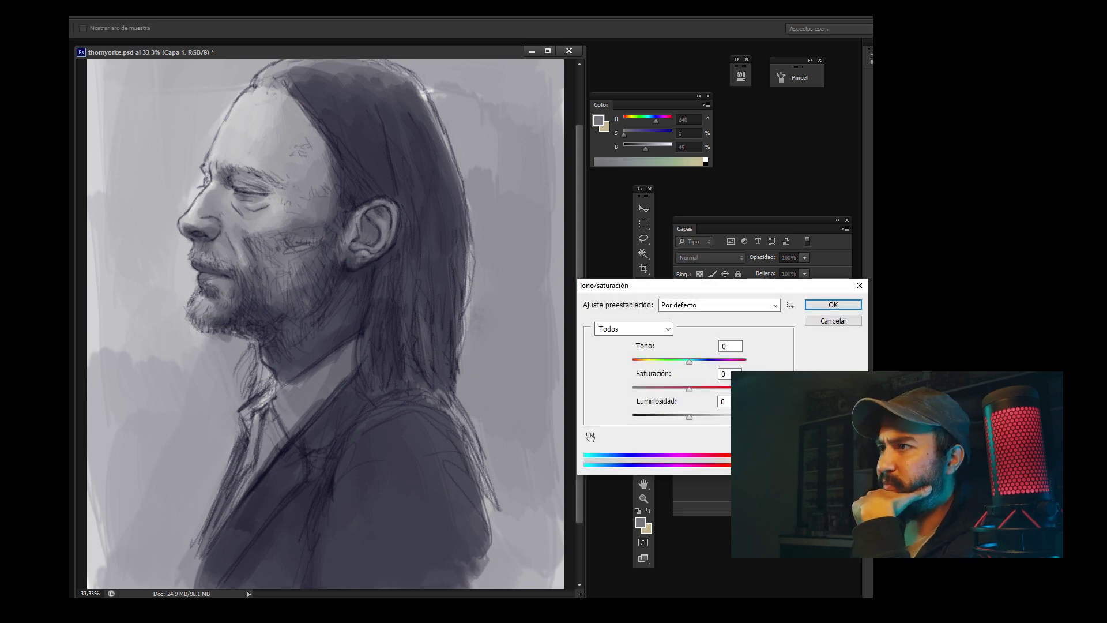
key(Tab)
text(-100)
key(Return)
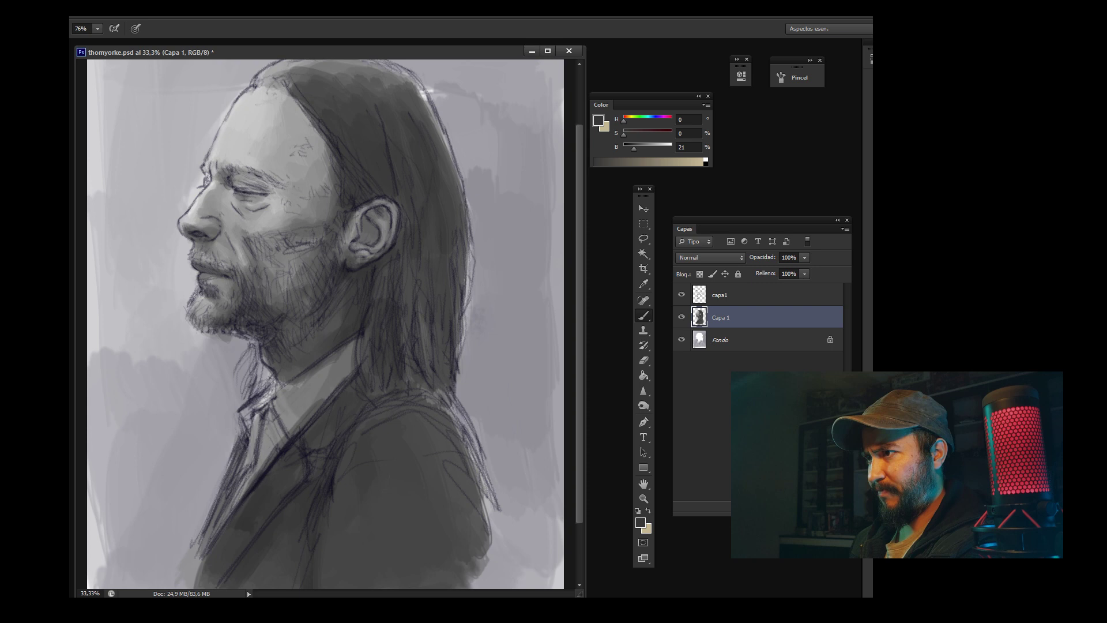
Step: Desaturate the capa1 layer above to Saturation -100 and sample a grey near the ear
key(alt+bracketright)
key(ctrl+u)
key(Tab)
text(-100)
key(Return)
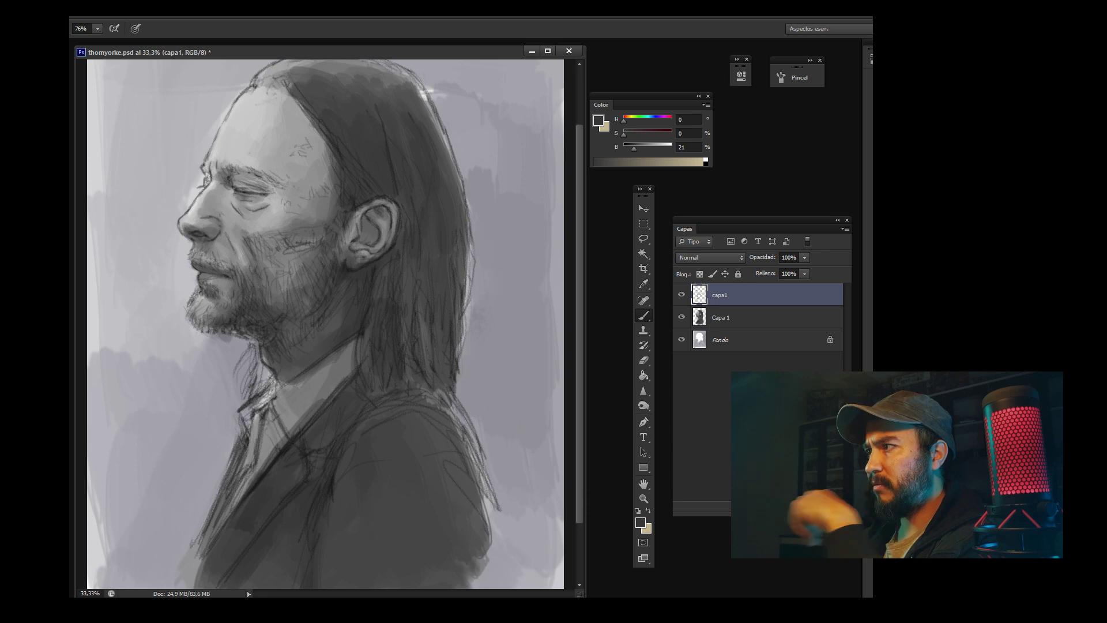
alt+click(363, 265)
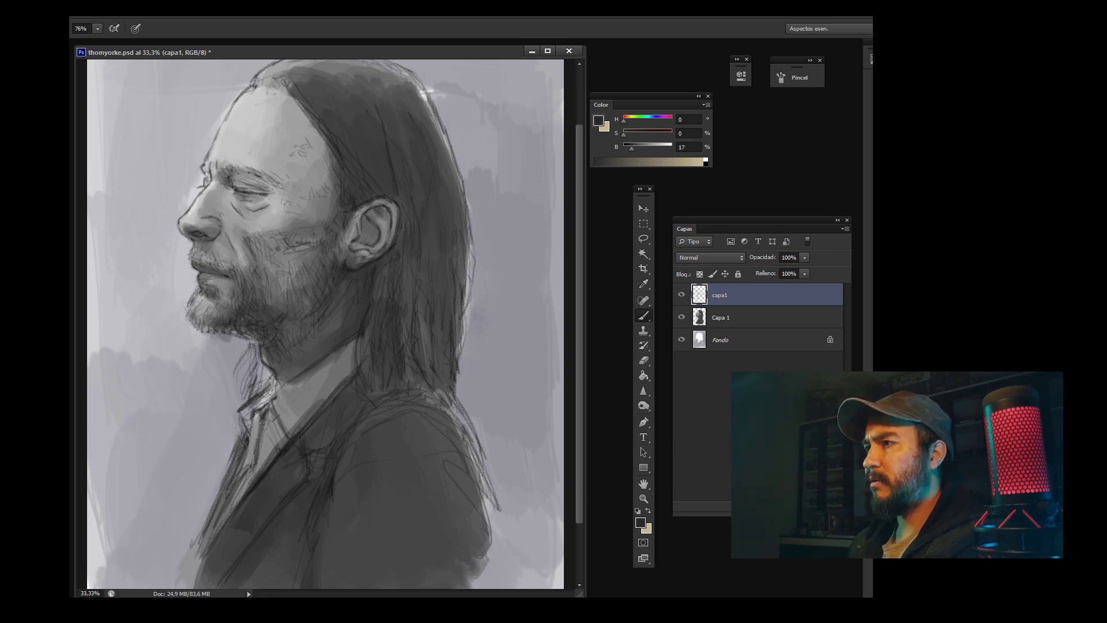
Step: Zoom out, make the Fondo background layer active and sample a background grey
key(alt+bracketleft)
key(ctrl+minus)
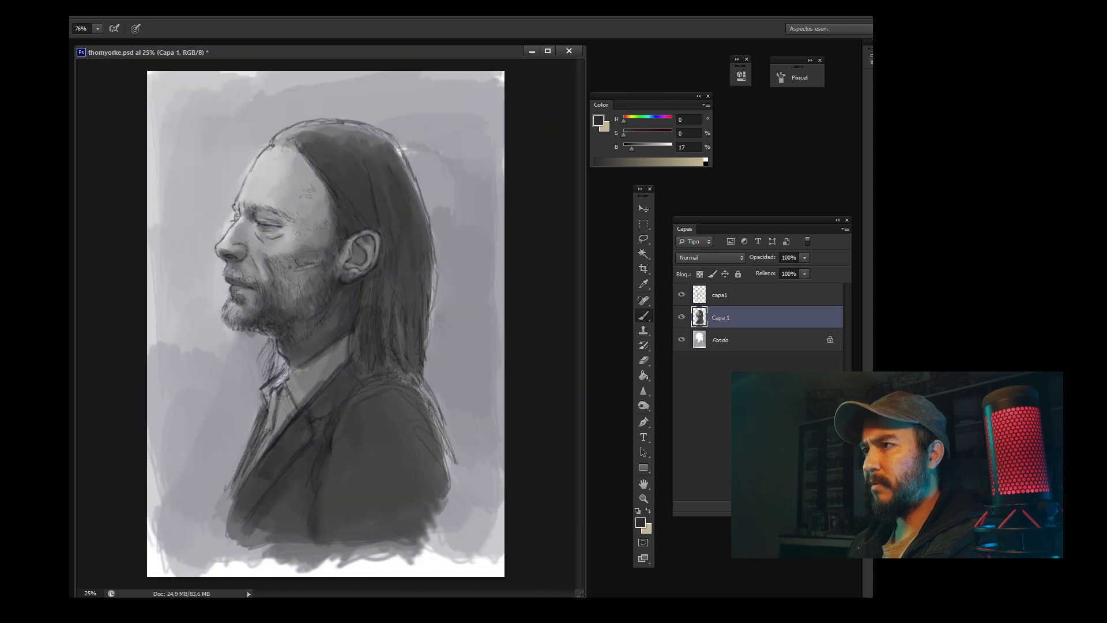
right_click(398, 312)
key(Escape)
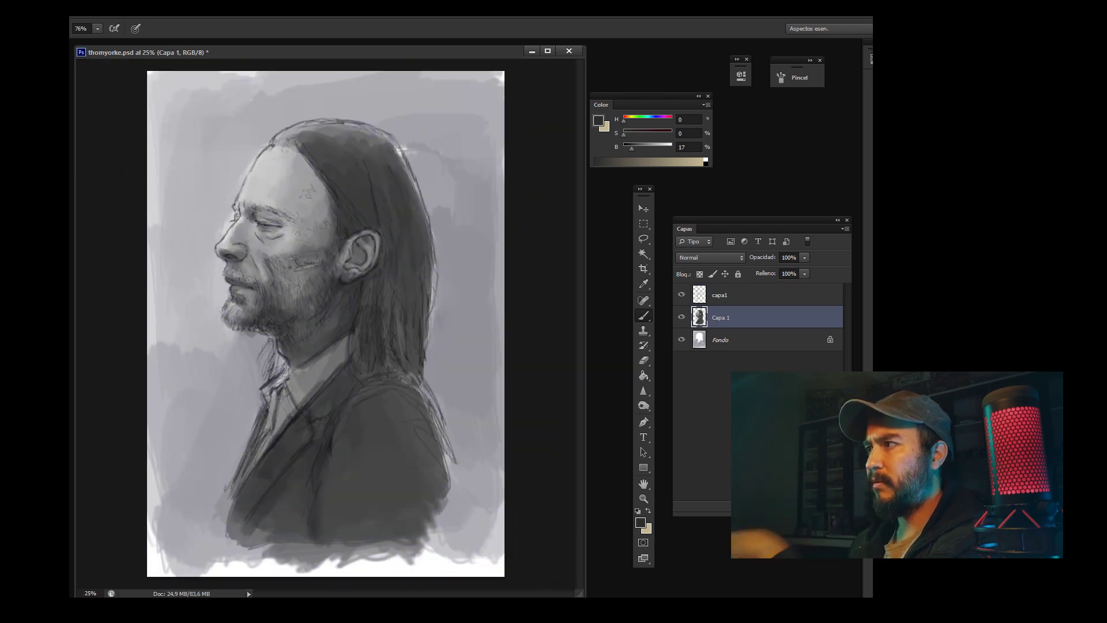
key(alt+bracketleft)
alt+click(393, 346)
right_click(439, 349)
key(Escape)
Step: Paint dark grey strokes in the background right of the hair
drag(430, 311, 447, 415)
drag(462, 358, 470, 496)
alt+click(445, 369)
drag(469, 407, 472, 441)
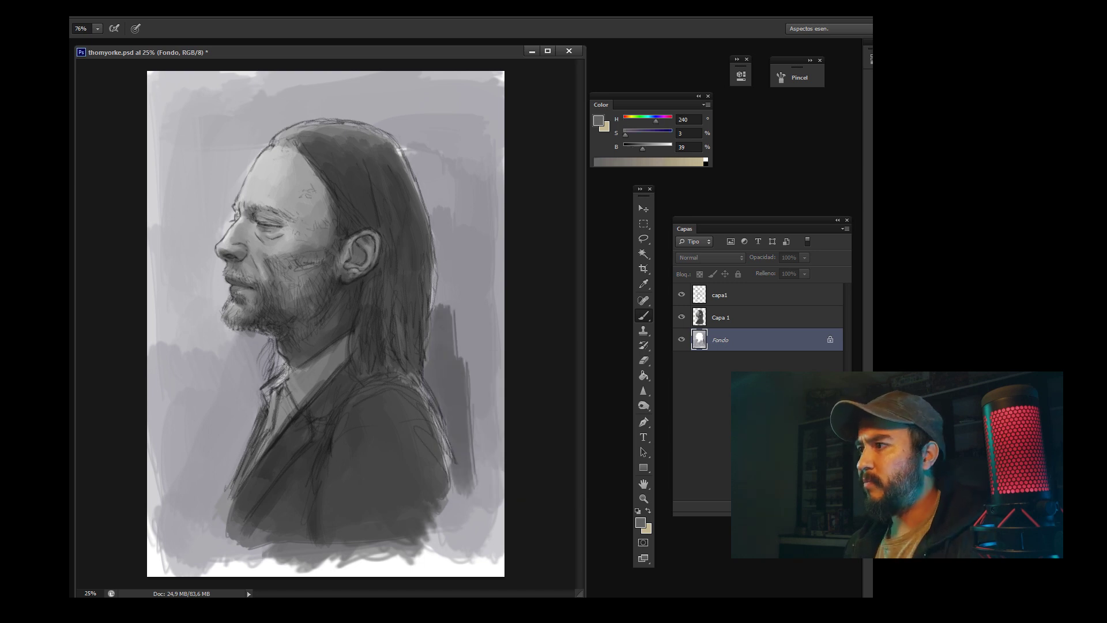
drag(461, 294, 479, 461)
drag(467, 234, 461, 424)
mouse_move(447, 202)
mouse_down()
mouse_move(442, 315)
mouse_move(478, 427)
mouse_move(464, 522)
mouse_up()
mouse_move(481, 473)
mouse_down()
mouse_move(467, 194)
mouse_move(436, 147)
mouse_move(447, 207)
mouse_up()
Step: Add more sampled grey strokes in the upper background right of the hair
alt+click(447, 228)
mouse_move(481, 147)
mouse_down()
mouse_move(484, 403)
mouse_move(455, 219)
mouse_up()
alt+click(456, 173)
drag(416, 147, 449, 193)
alt+click(441, 150)
drag(441, 113, 441, 193)
alt+click(460, 125)
drag(461, 133, 465, 219)
Step: Darken the right edge beside the shoulder and soften the area by the hair
mouse_move(493, 141)
mouse_down()
mouse_move(490, 504)
mouse_move(467, 537)
mouse_up()
alt+click(472, 519)
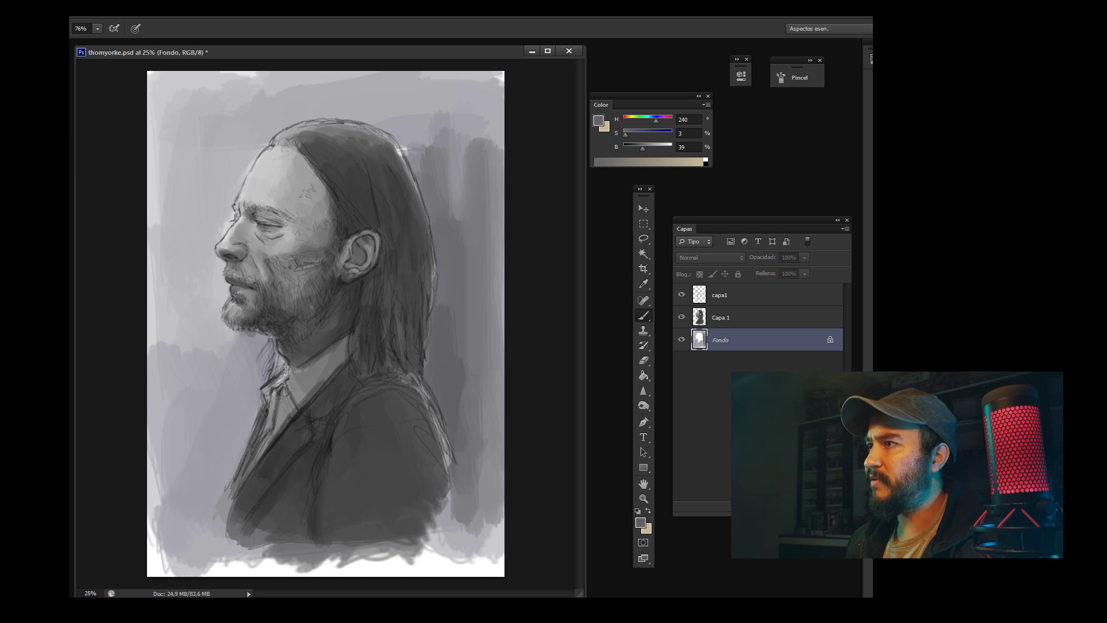
drag(485, 461, 447, 537)
drag(485, 395, 475, 528)
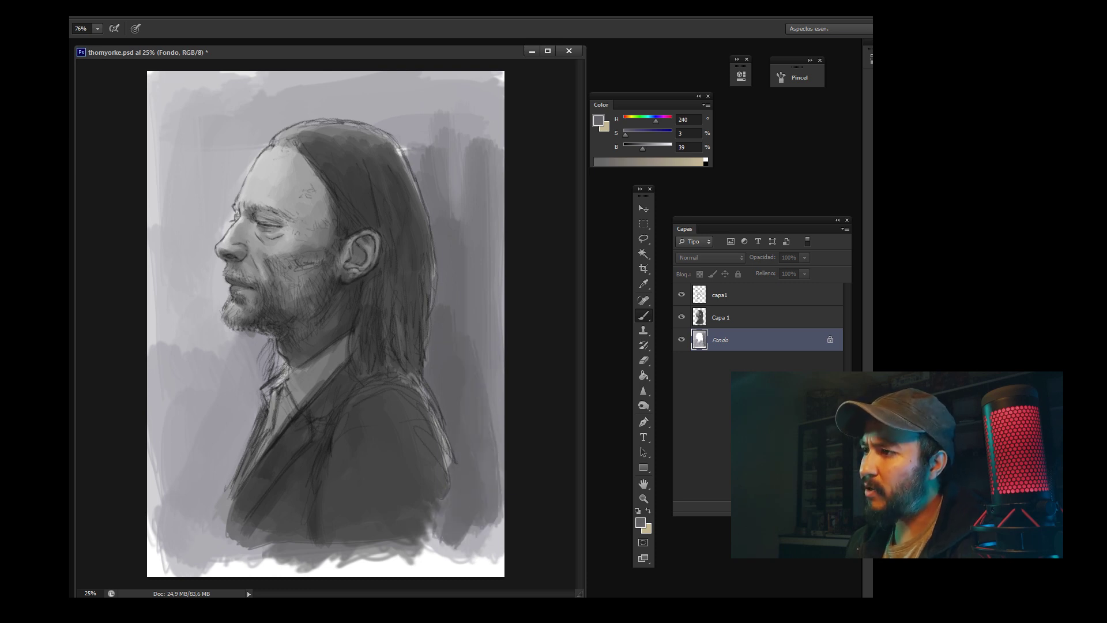
mouse_move(445, 230)
mouse_down()
mouse_move(412, 150)
mouse_move(398, 150)
mouse_up()
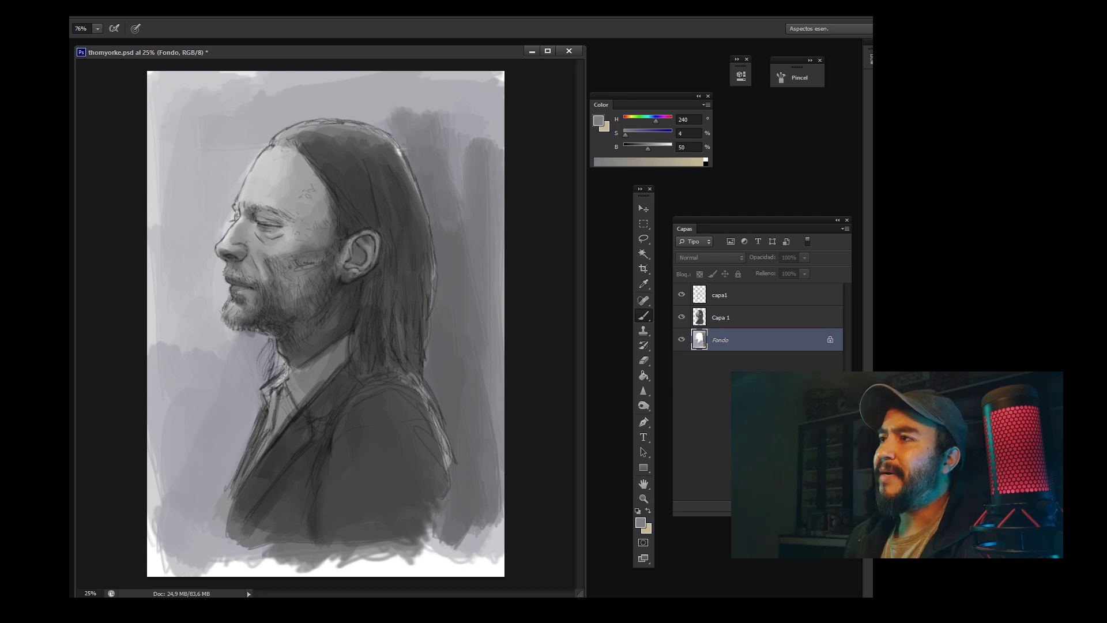
Step: Add darker grey strokes at top right, above the hair and across the top
alt+click(469, 161)
drag(491, 109, 493, 170)
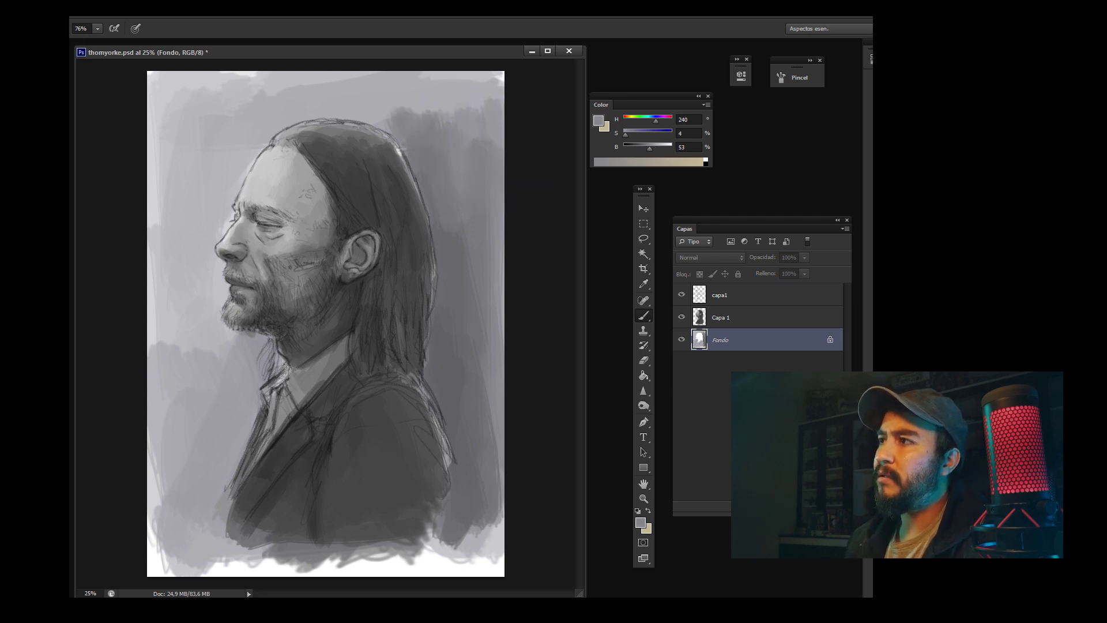
alt+click(408, 112)
mouse_move(389, 115)
mouse_down()
mouse_move(378, 131)
mouse_move(478, 83)
mouse_move(455, 77)
mouse_up()
alt+click(398, 107)
mouse_move(372, 83)
mouse_down()
mouse_move(461, 72)
mouse_move(254, 87)
mouse_up()
alt+click(386, 115)
mouse_move(378, 78)
mouse_down()
mouse_move(283, 75)
mouse_move(231, 101)
mouse_up()
Step: Darken the background beside the hair, left of the face and lower-left of the jacket
drag(305, 103, 233, 141)
alt+click(247, 99)
drag(282, 75, 211, 89)
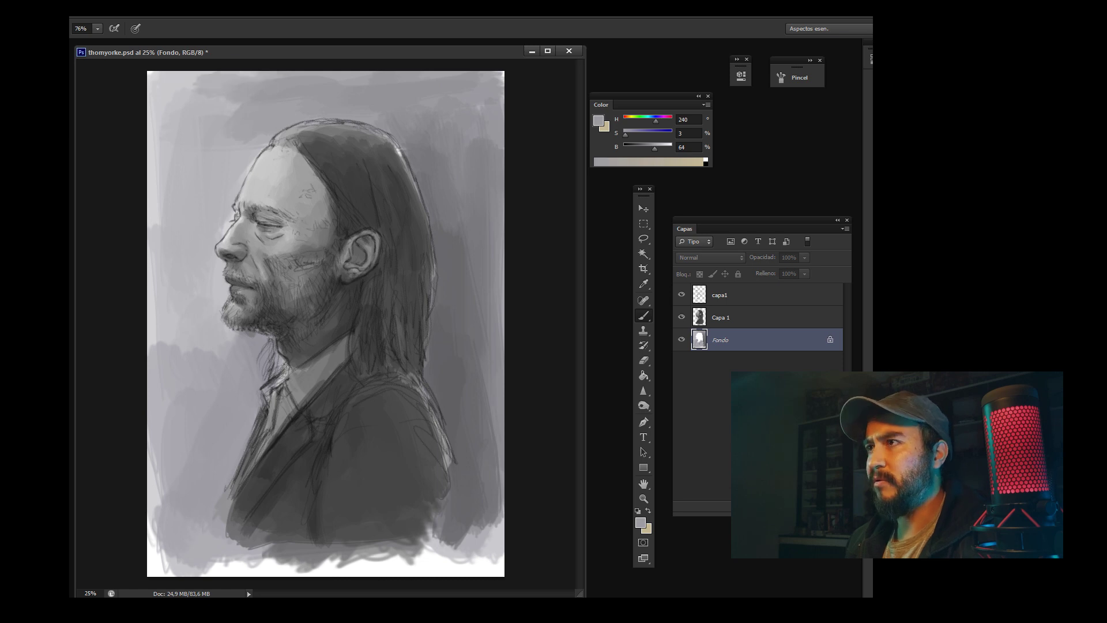
drag(248, 153, 222, 236)
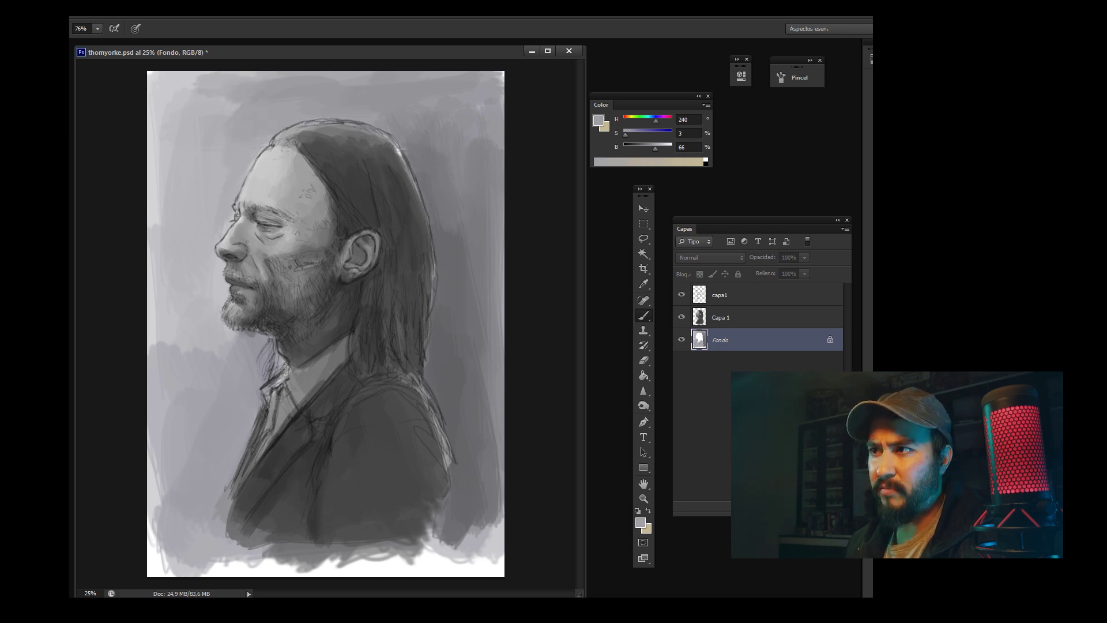
alt+click(236, 191)
alt+click(228, 485)
drag(228, 485, 199, 556)
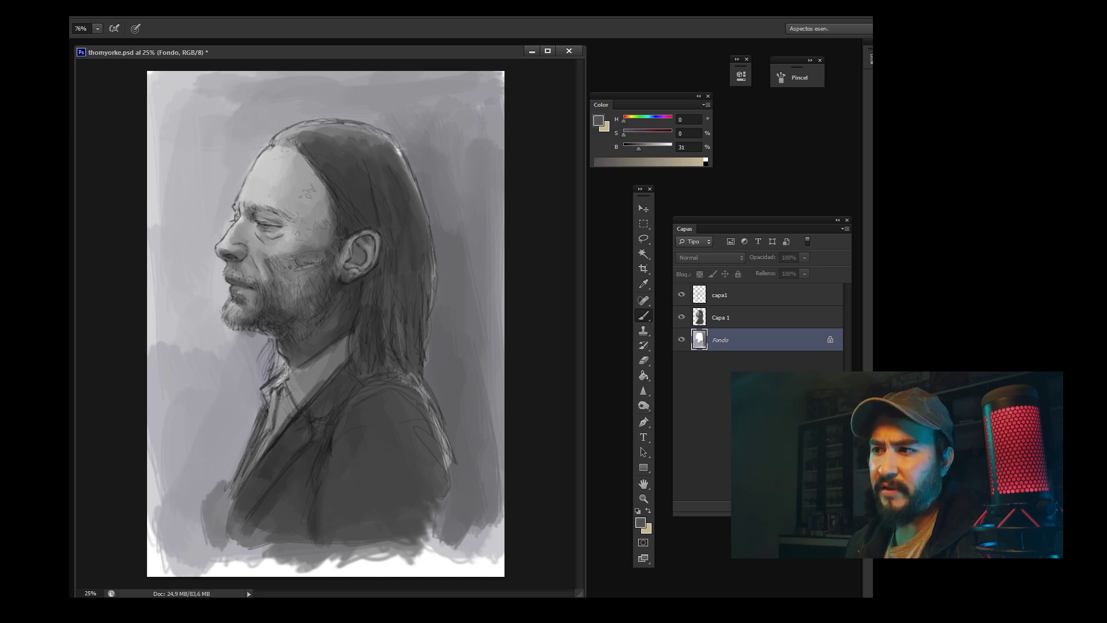
Step: Darken the background lower-left of the jacket, the left side and the bottom edge
right_click(259, 449)
alt+click(191, 519)
drag(214, 484, 168, 565)
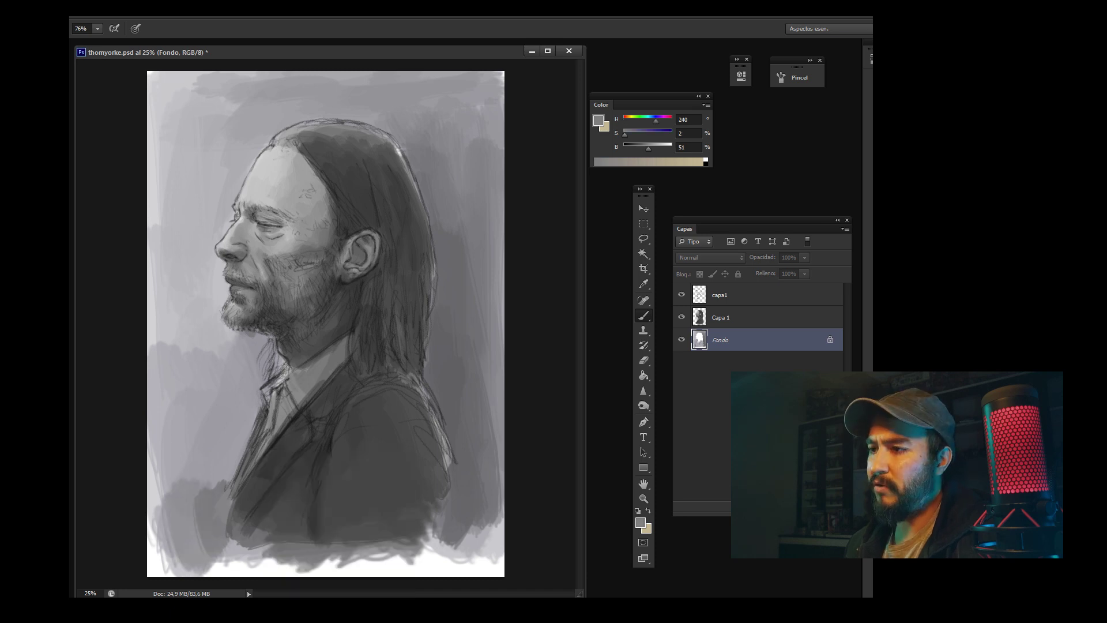
drag(150, 444, 173, 576)
mouse_move(184, 496)
mouse_down()
mouse_move(254, 404)
mouse_move(161, 432)
mouse_up()
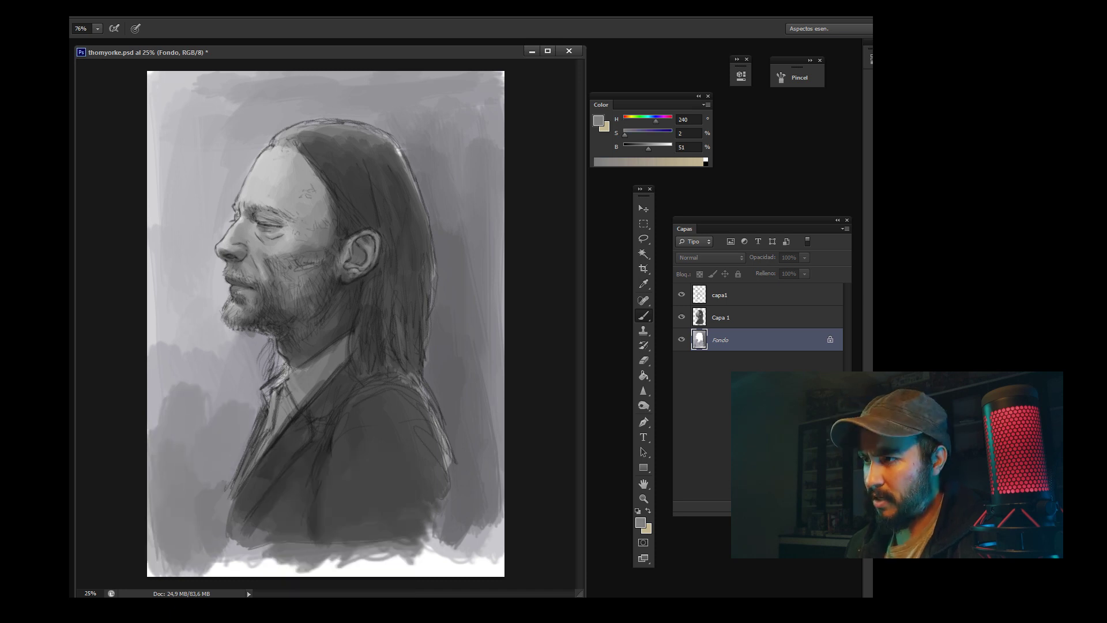
drag(191, 369, 150, 432)
drag(184, 554, 404, 566)
Step: Darken the bottom edge and the right background beside the hair
alt+click(310, 531)
mouse_move(202, 554)
mouse_down()
mouse_move(358, 562)
mouse_move(468, 501)
mouse_move(490, 438)
mouse_move(491, 237)
mouse_up()
alt+click(479, 357)
drag(479, 346, 499, 199)
drag(499, 427, 502, 283)
alt+click(445, 210)
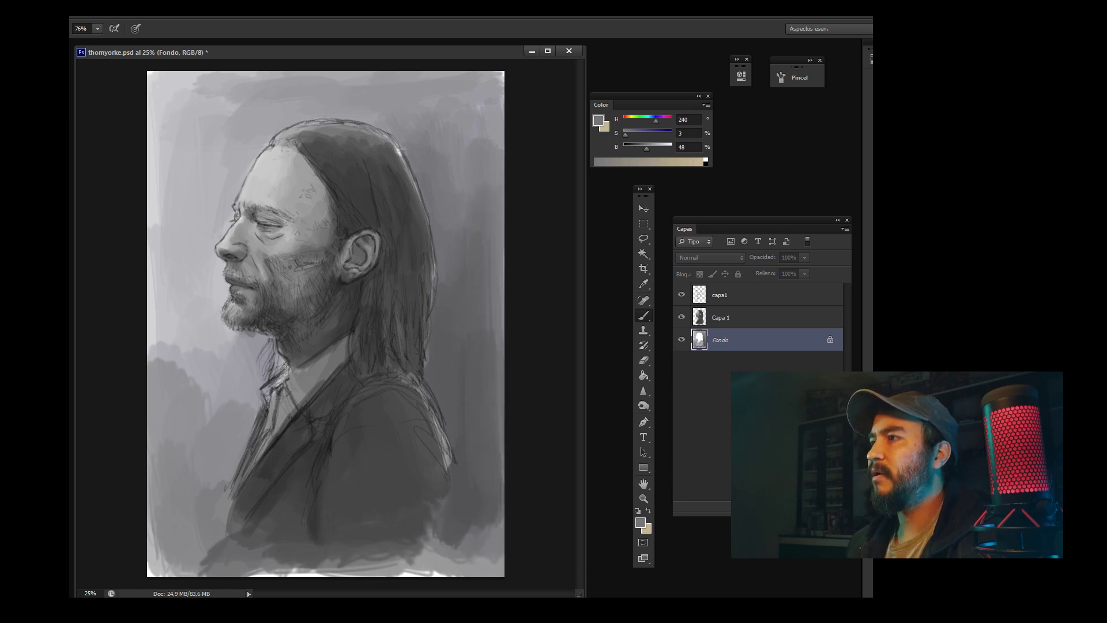
alt+click(462, 184)
drag(467, 234, 479, 303)
Step: Darken the background left of the face, chin and neck
alt+click(173, 355)
mouse_move(167, 357)
mouse_down()
mouse_move(207, 369)
mouse_move(242, 357)
mouse_move(155, 335)
mouse_move(156, 282)
mouse_move(179, 253)
mouse_up()
alt+click(173, 271)
drag(173, 323, 213, 230)
drag(222, 306, 173, 216)
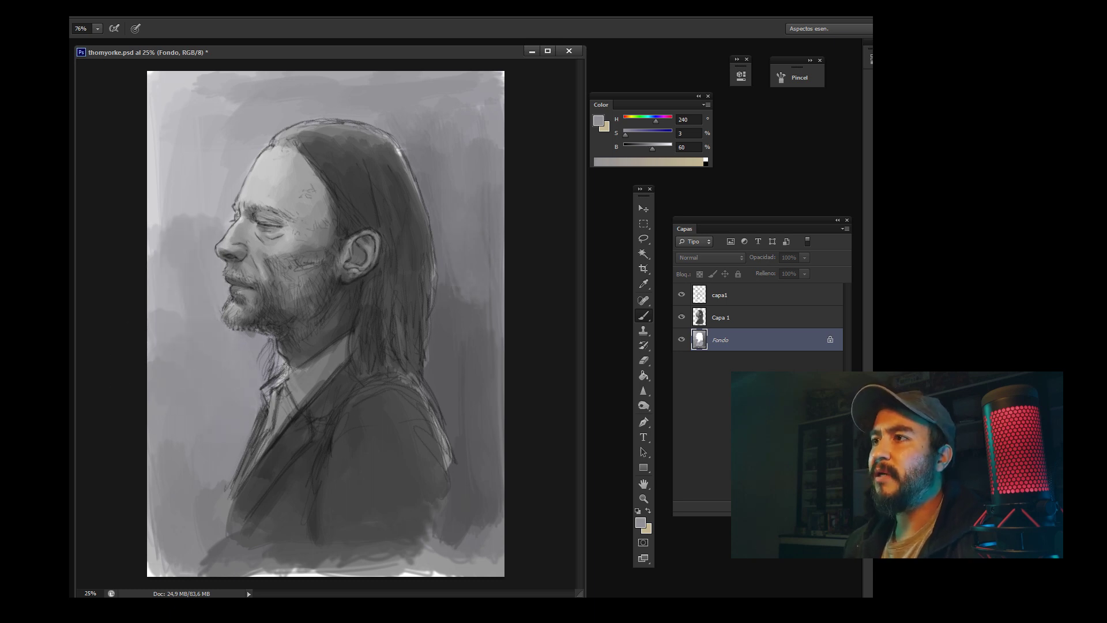
drag(173, 312, 152, 190)
Step: Darken the top-left background with a lighter sampled grey
alt+click(180, 221)
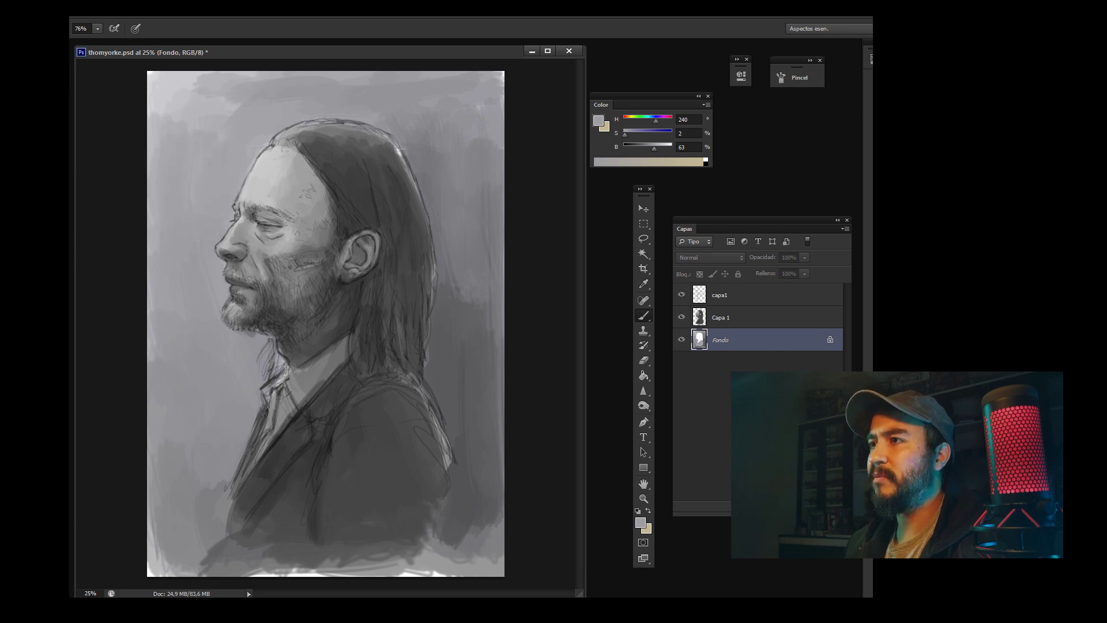
right_click(221, 224)
key(Return)
mouse_move(173, 76)
mouse_down()
mouse_move(150, 135)
mouse_move(163, 121)
mouse_up()
drag(206, 73, 176, 114)
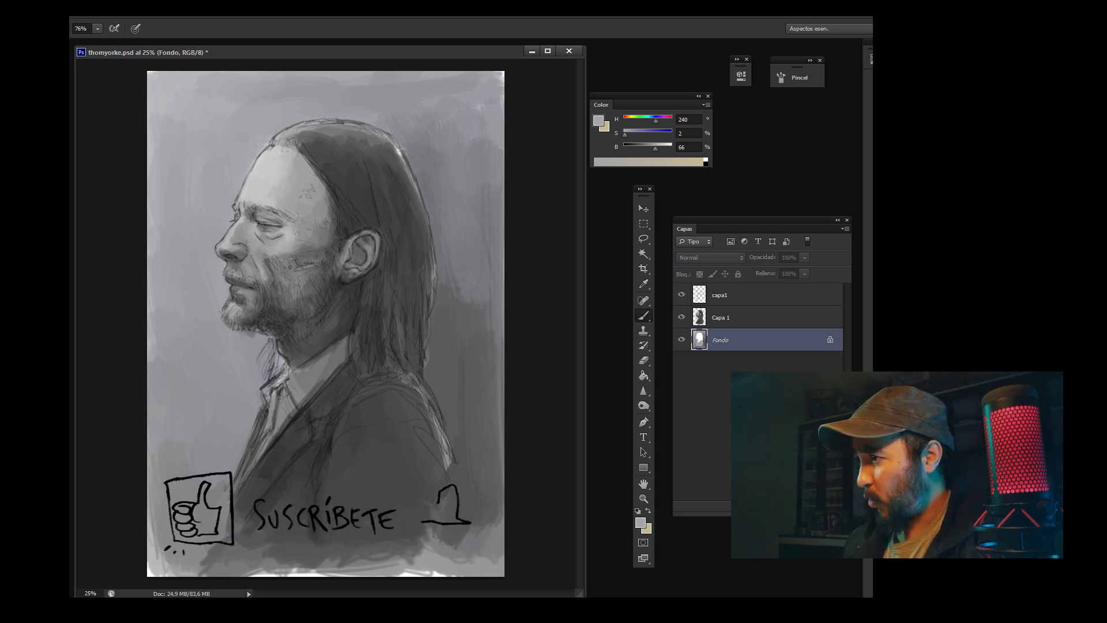
right_click(270, 235)
Step: Darken patches right of the hair and along the bottom, then make Capa 1 active
alt+click(454, 359)
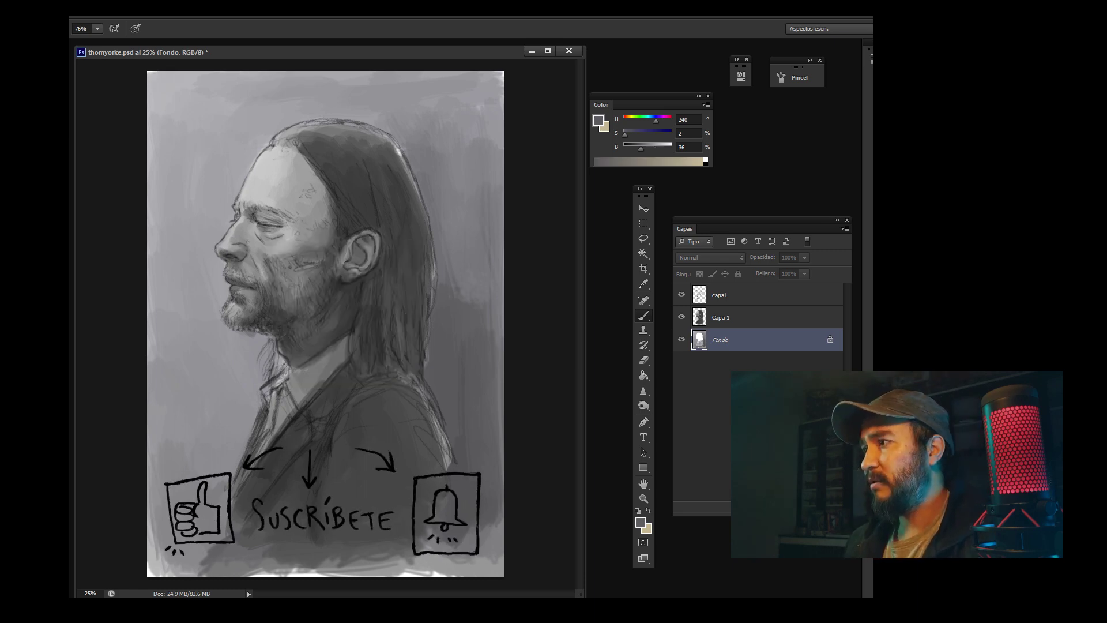
alt+click(450, 357)
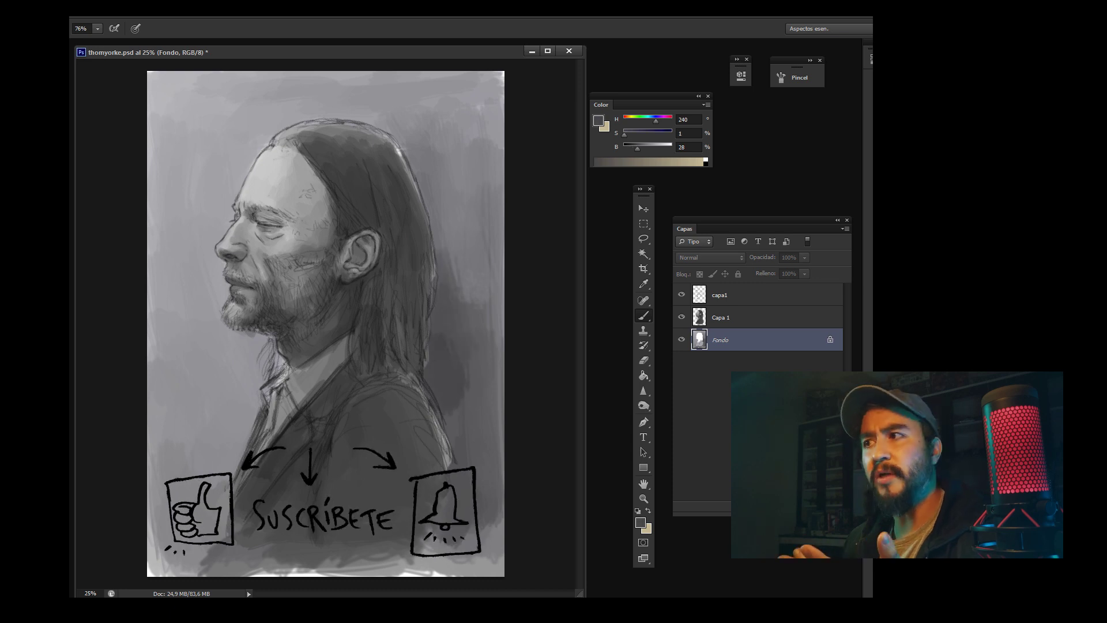
drag(484, 259, 478, 375)
alt+click(461, 230)
drag(456, 208, 461, 260)
drag(473, 138, 479, 190)
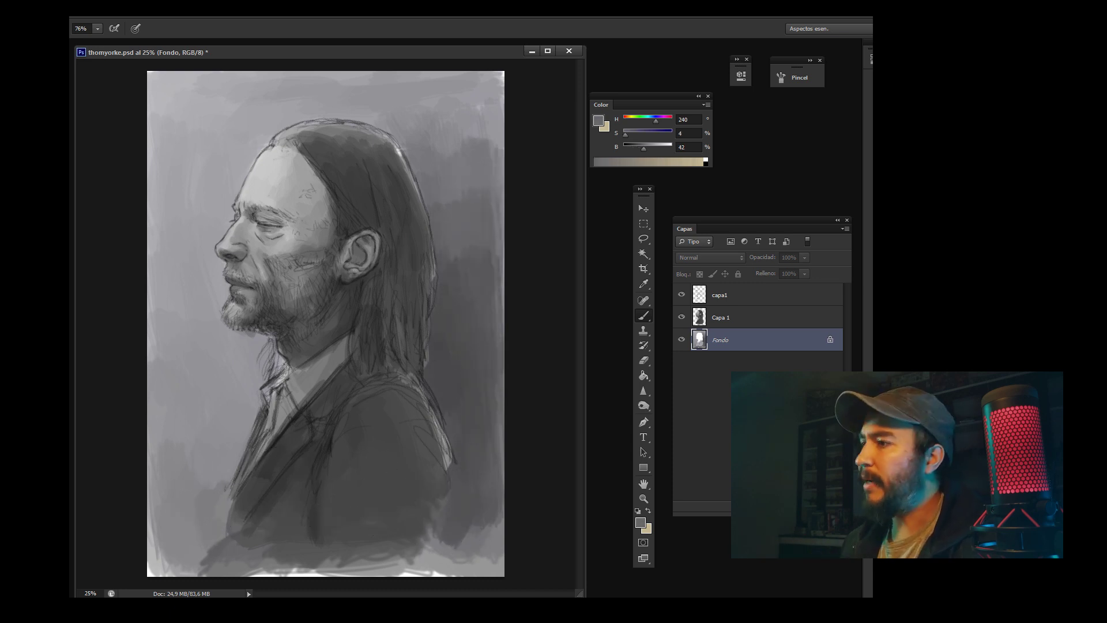
alt+click(460, 332)
alt+click(462, 353)
mouse_move(479, 522)
mouse_down()
mouse_move(487, 553)
mouse_move(430, 566)
mouse_up()
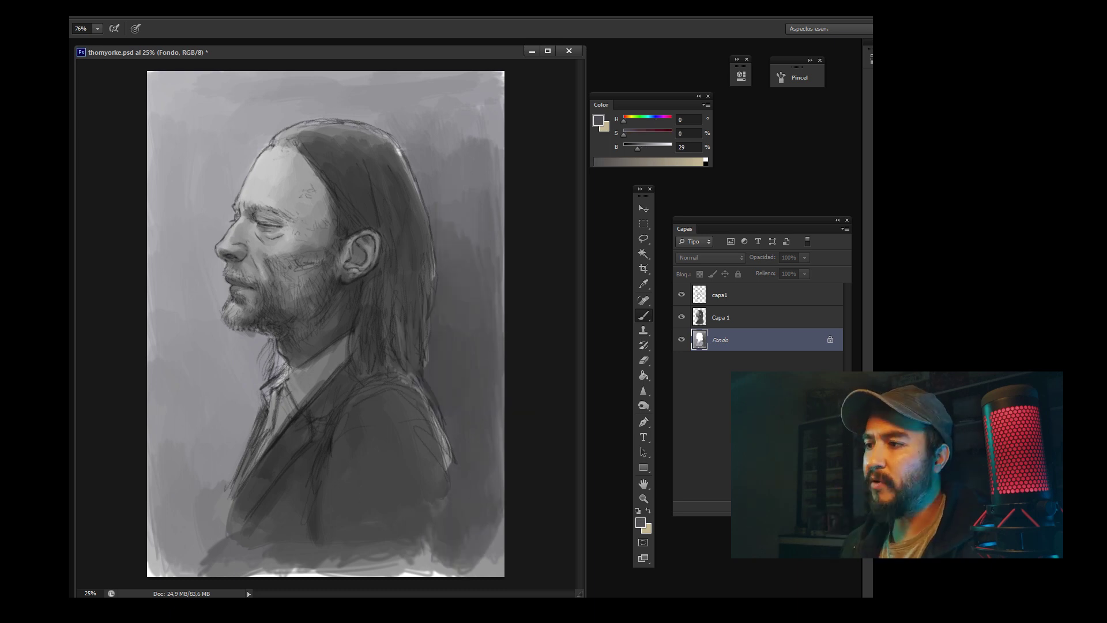
key(alt+bracketright)
alt+click(356, 438)
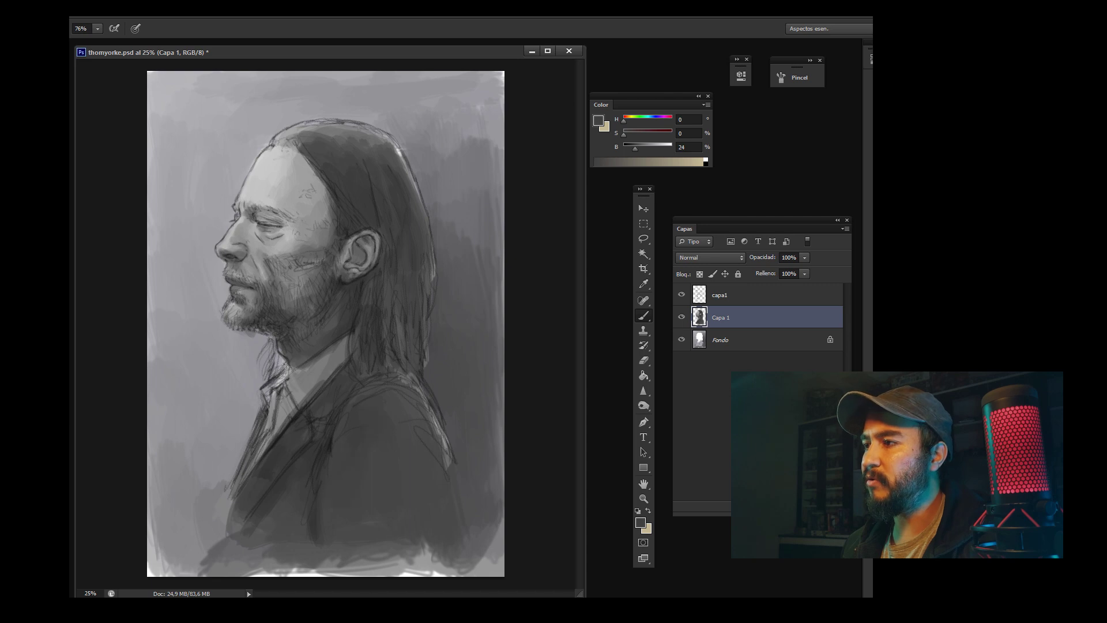
Step: Paint dark grey strokes down the jacket's left, lower and right sides near the shoulder
right_click(399, 421)
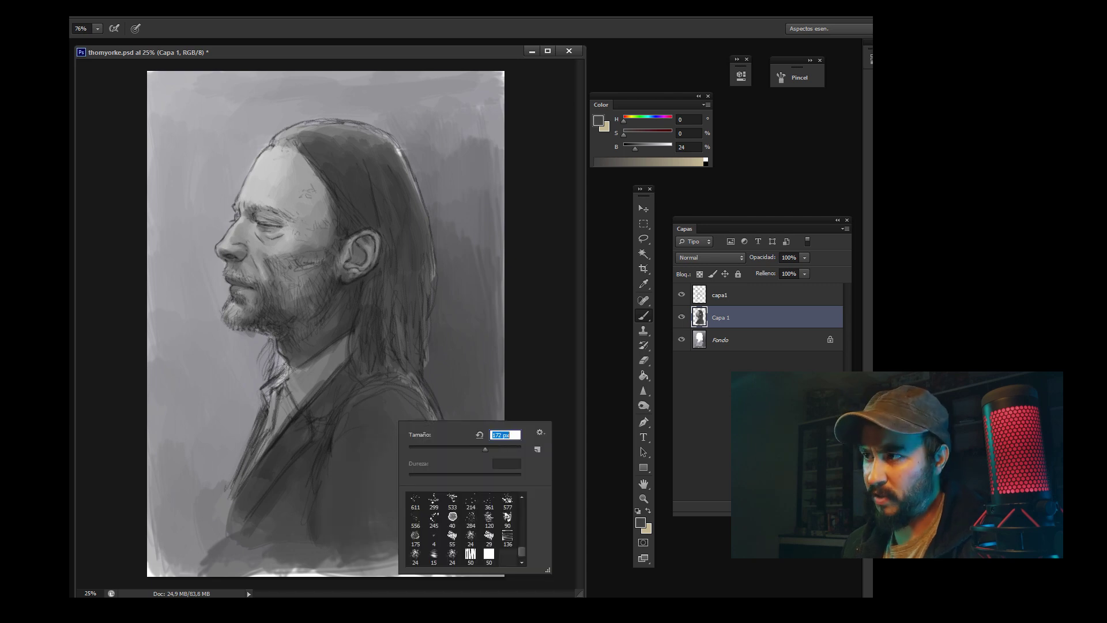
key(Return)
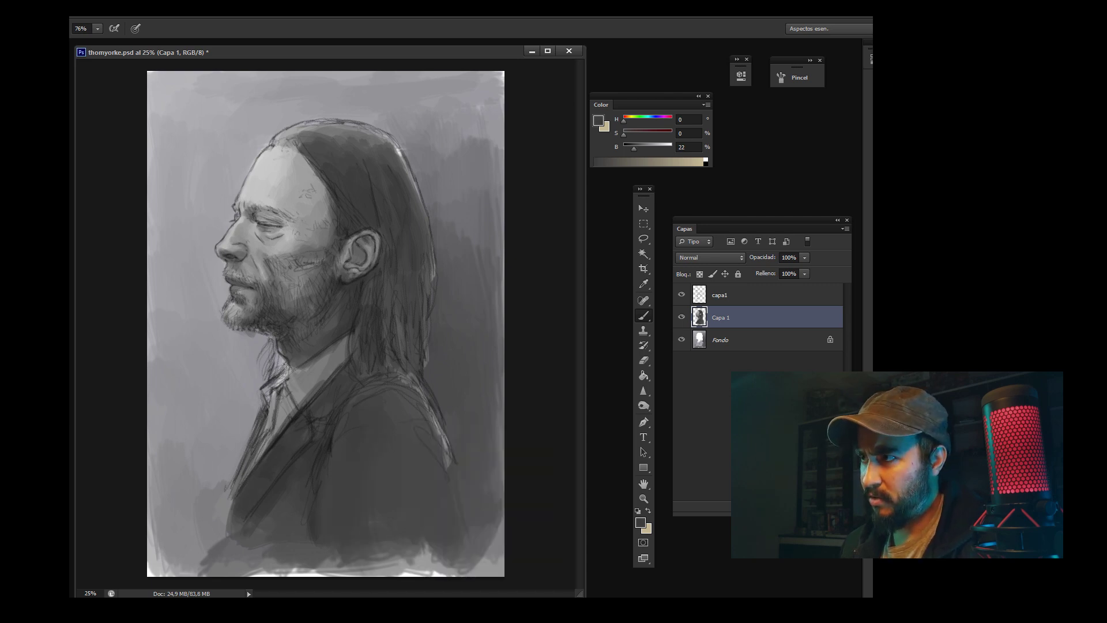
mouse_move(329, 401)
mouse_down()
mouse_move(311, 487)
mouse_move(262, 527)
mouse_move(291, 548)
mouse_up()
alt+click(334, 395)
mouse_move(272, 407)
mouse_down()
mouse_move(228, 510)
mouse_move(225, 548)
mouse_up()
mouse_move(231, 495)
mouse_down()
mouse_move(222, 550)
mouse_move(315, 557)
mouse_up()
right_click(382, 394)
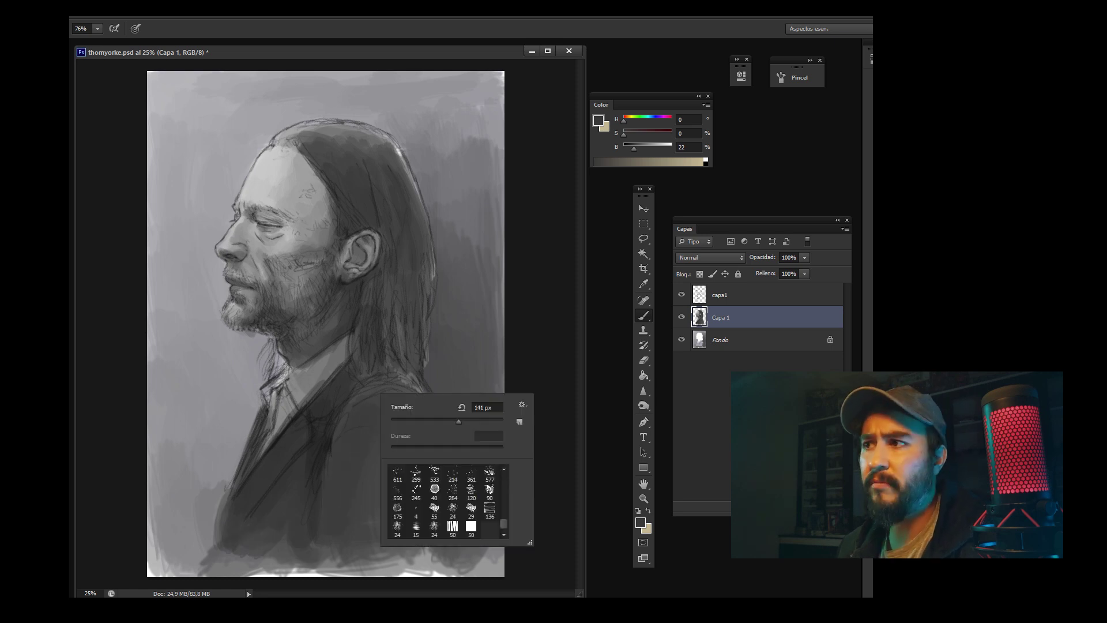
drag(317, 427, 404, 472)
drag(404, 359, 389, 394)
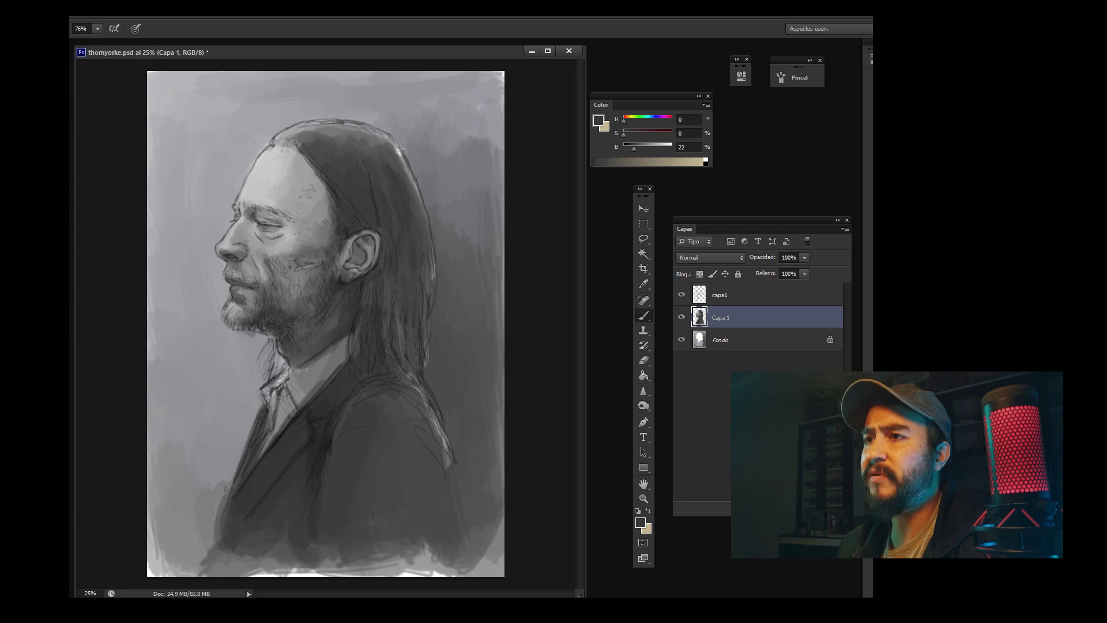
Step: Sample cheek and face greys and shrink the brush for finer face shading
alt+click(331, 288)
alt+click(304, 293)
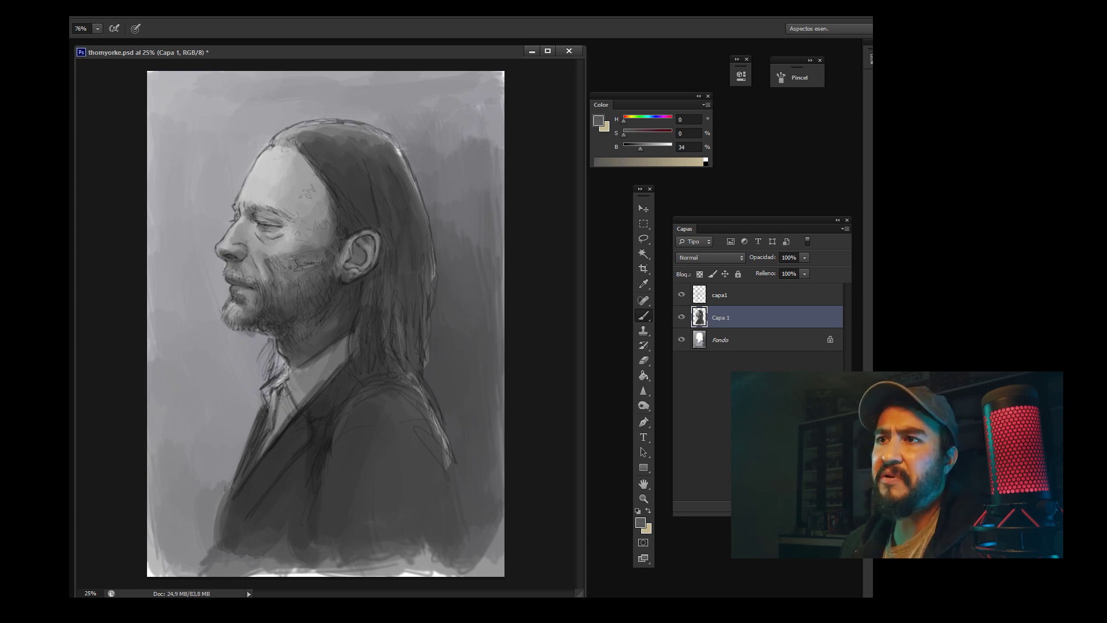
right_click(307, 283)
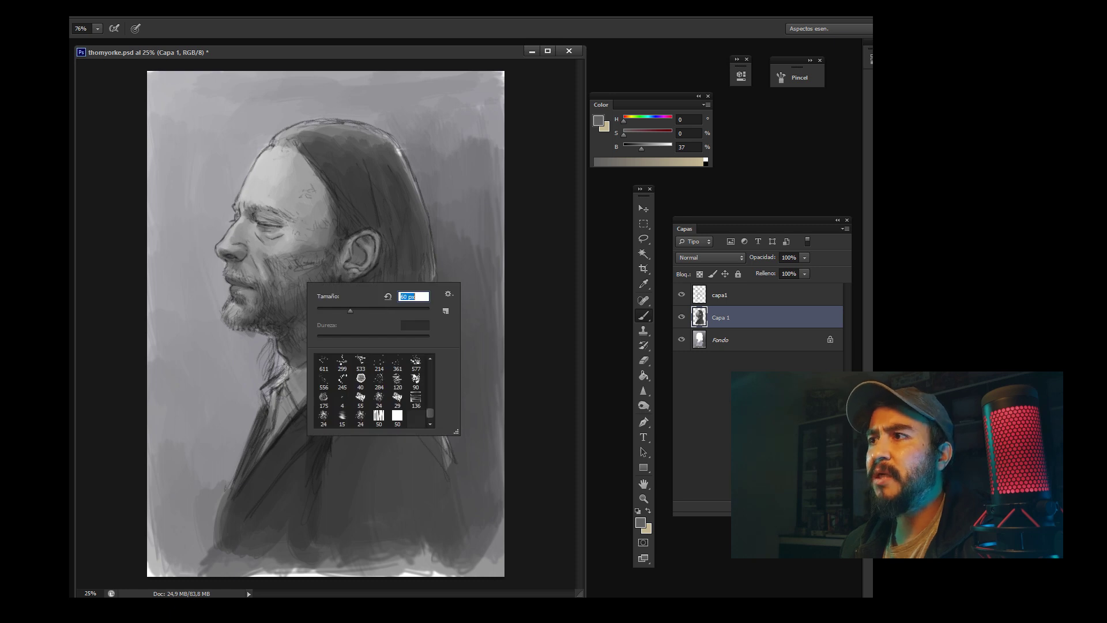
key(Return)
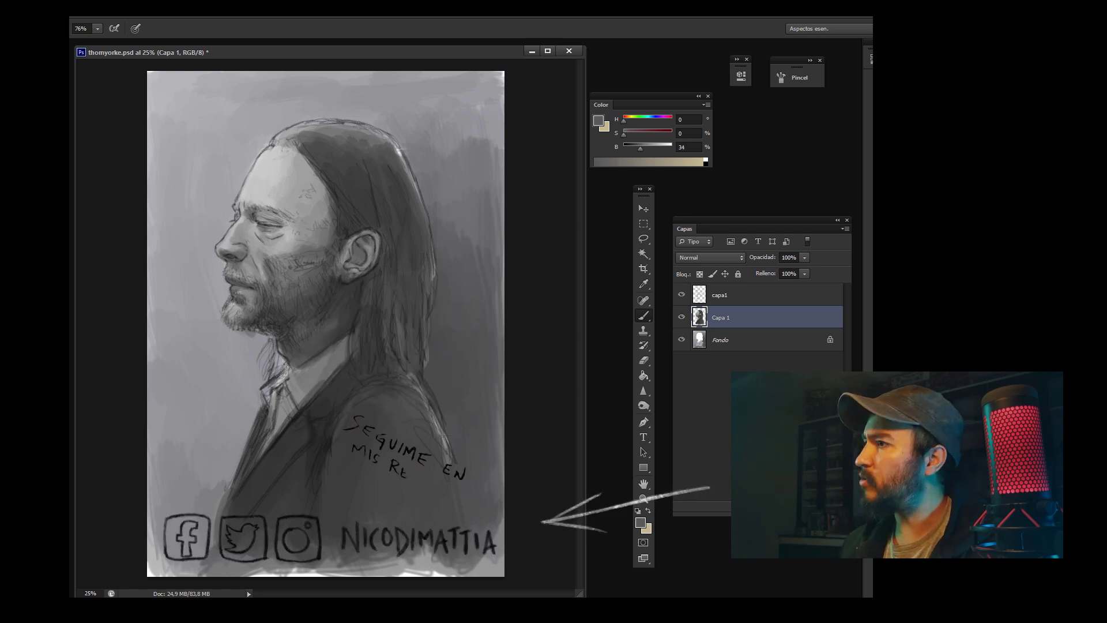
alt+click(262, 251)
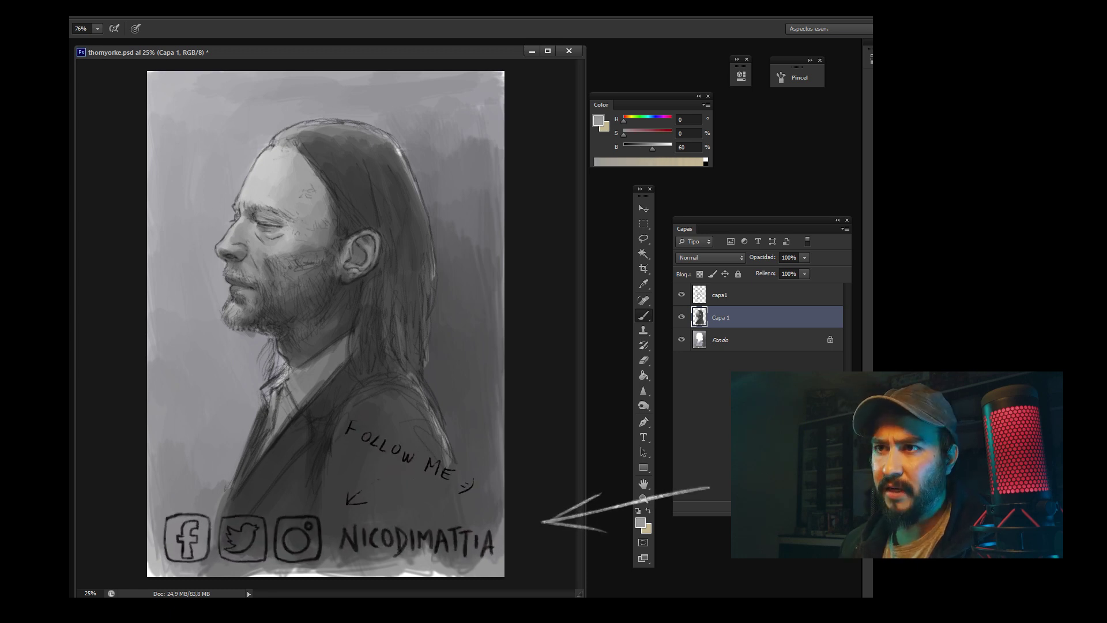
right_click(329, 225)
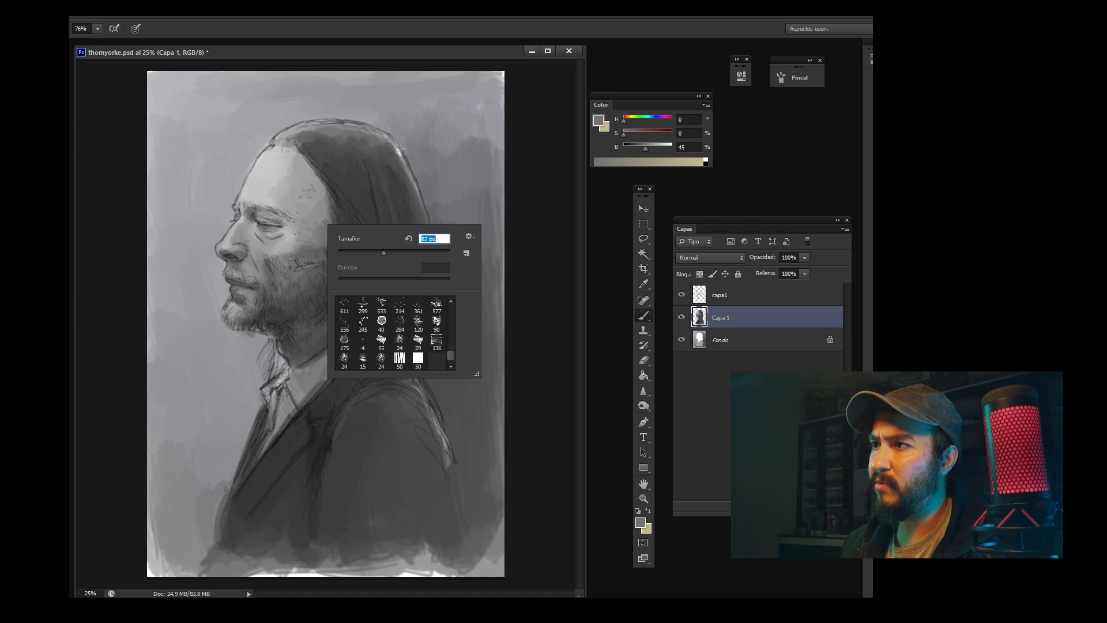
Step: Sample lighter face tones and darker hair greys for the head and hair shadows
alt+click(321, 210)
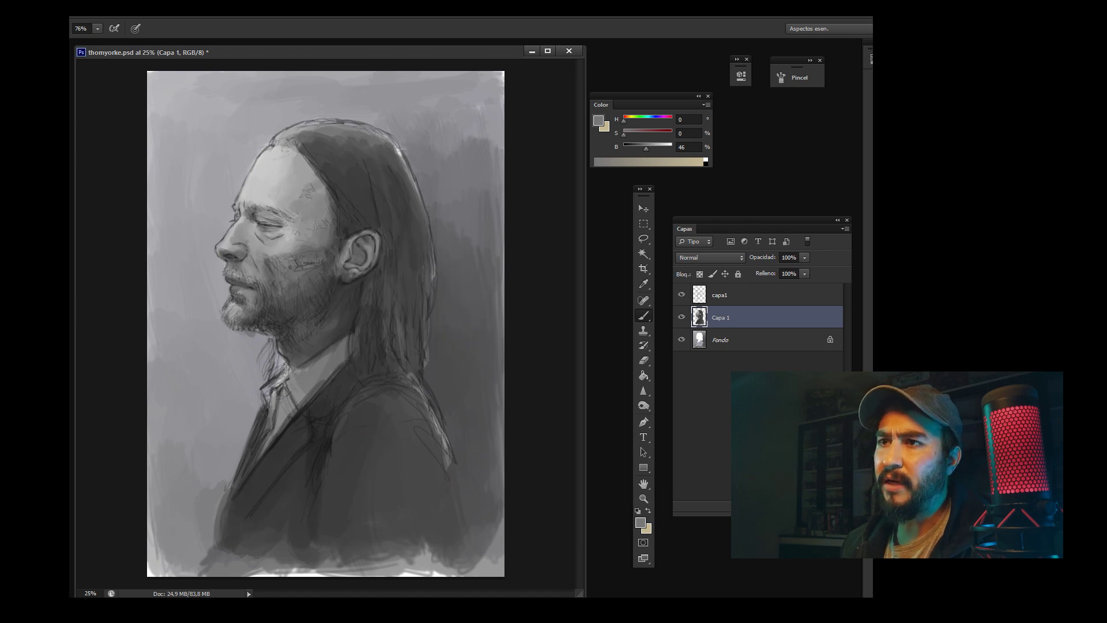
alt+click(309, 197)
alt+click(318, 201)
alt+click(345, 181)
alt+click(290, 131)
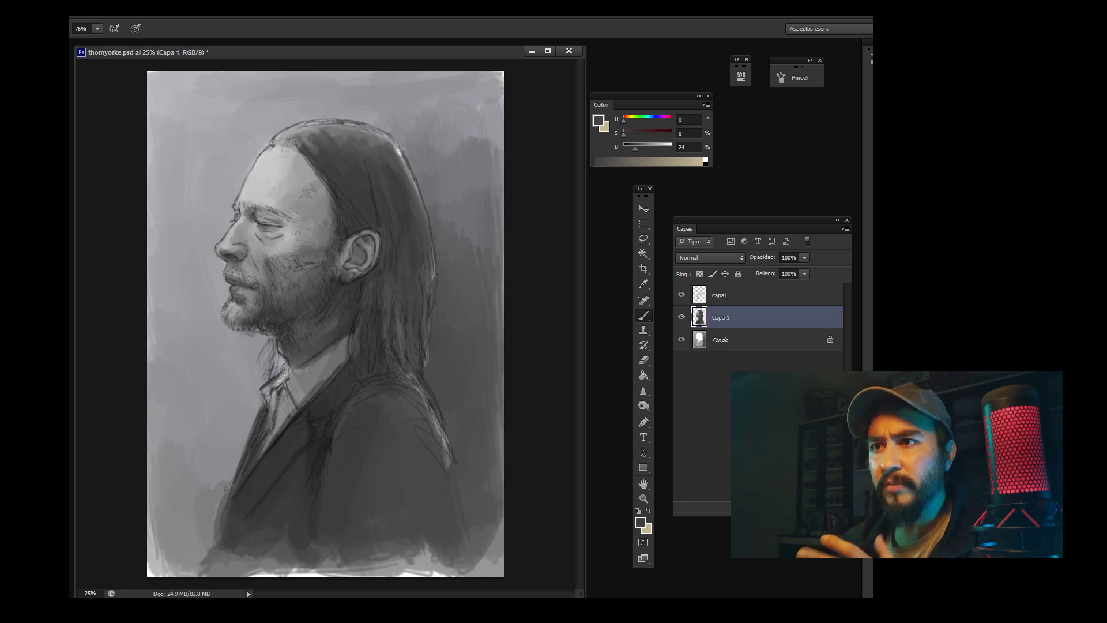
alt+click(358, 141)
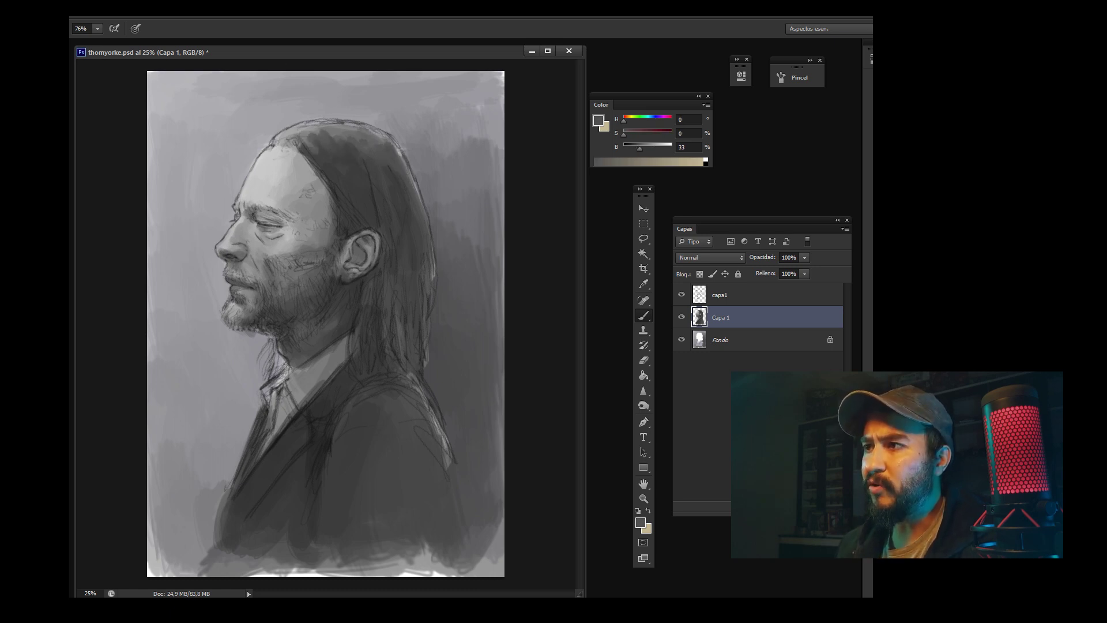
alt+click(390, 162)
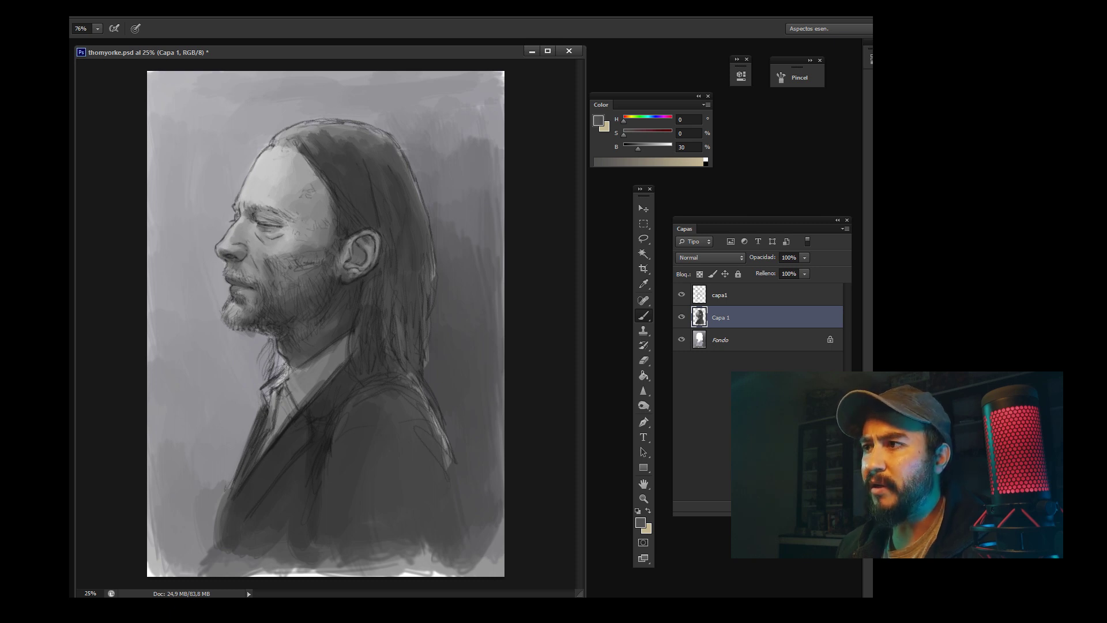
alt+click(375, 230)
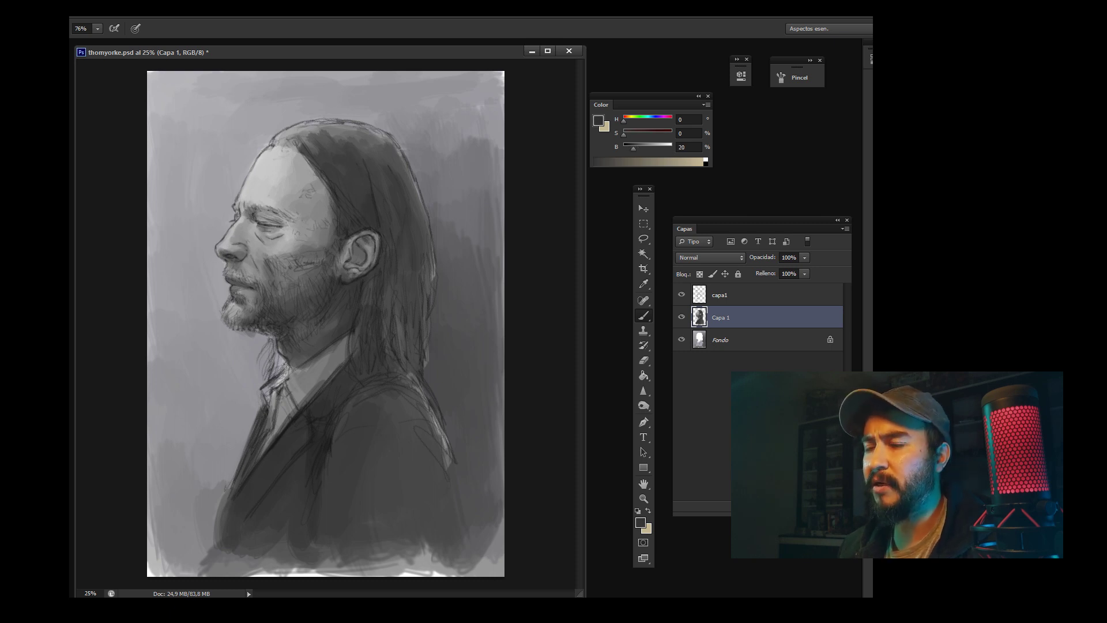
Step: Resize the brush and pick dark and mid greys from the painting
right_click(402, 293)
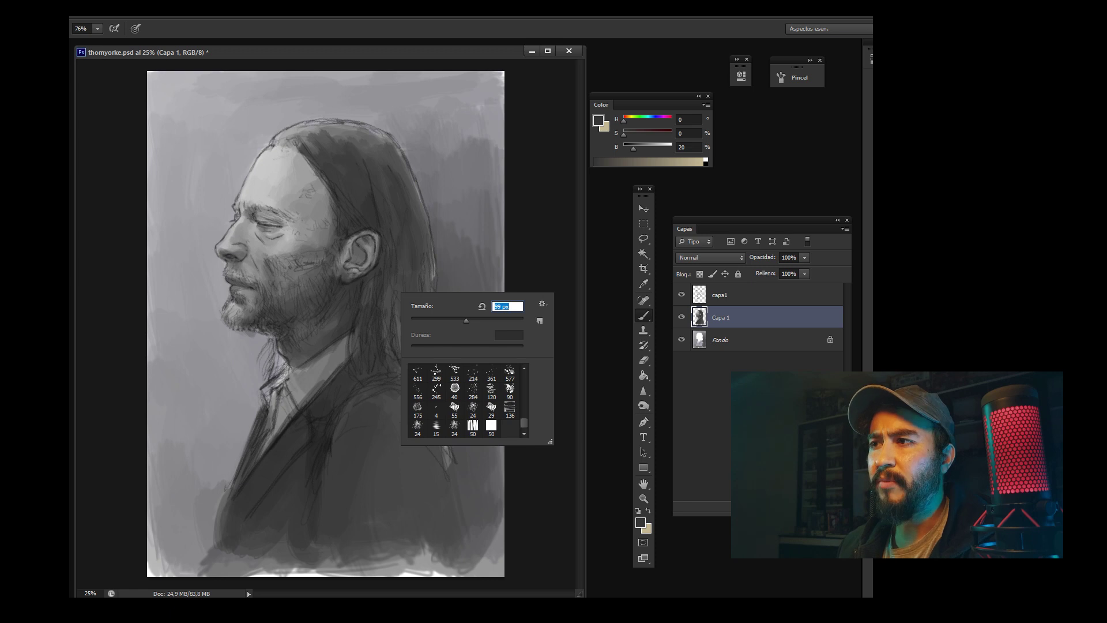
alt+click(362, 282)
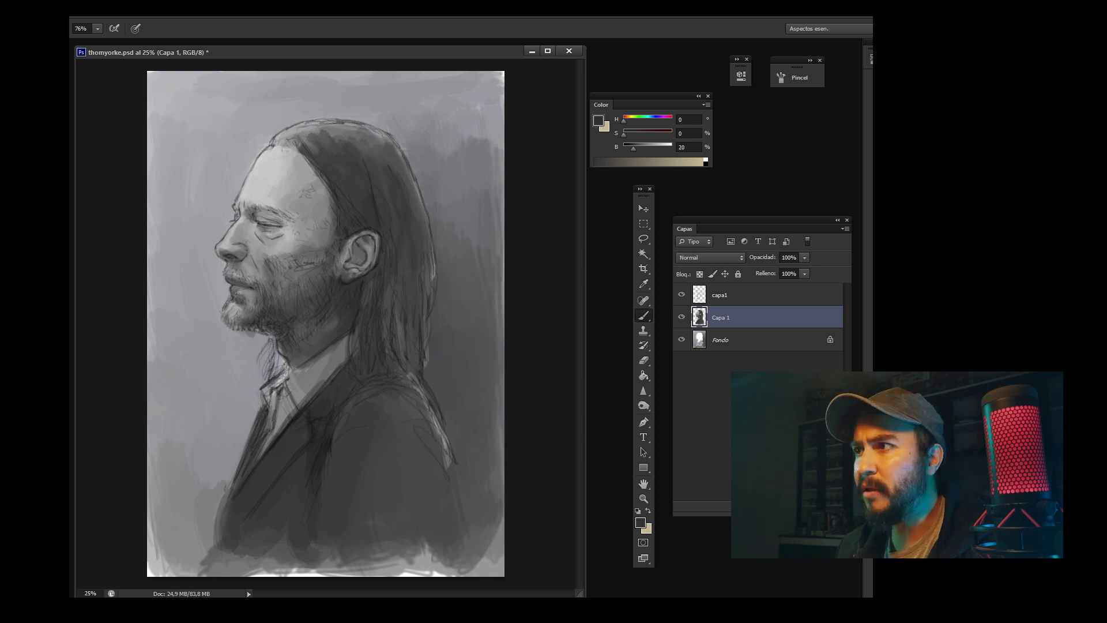
alt+click(342, 315)
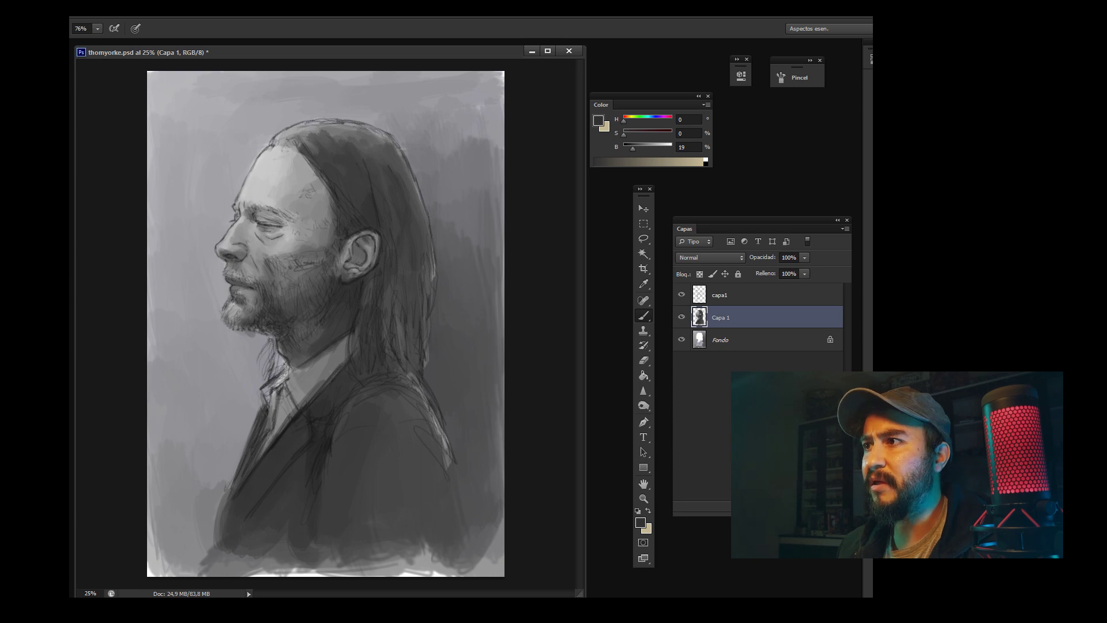
right_click(402, 293)
alt+click(402, 293)
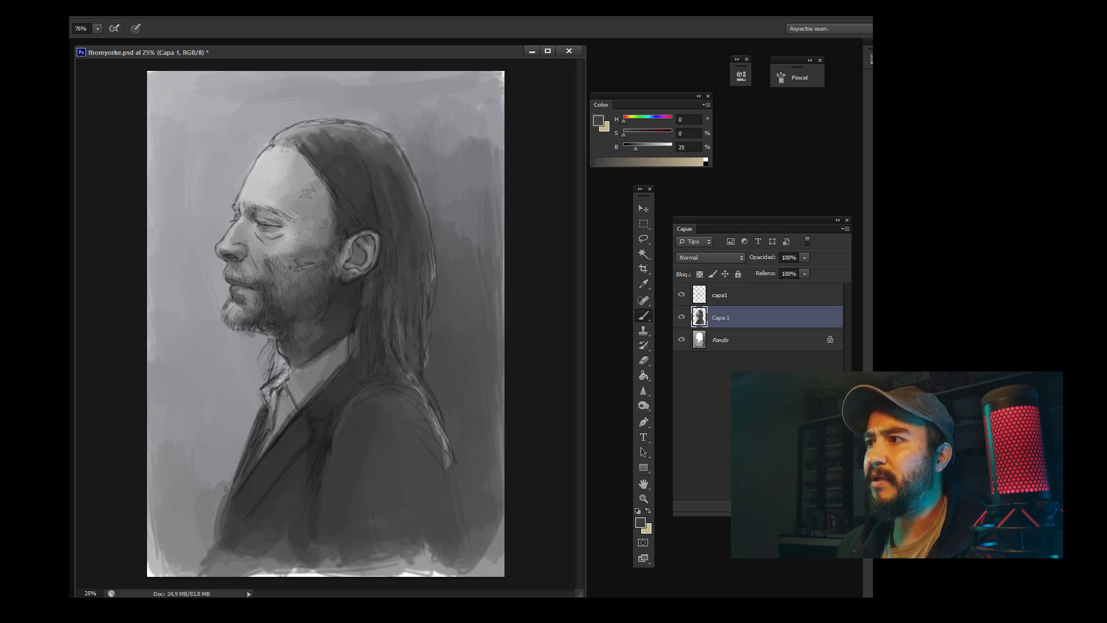
alt+click(401, 293)
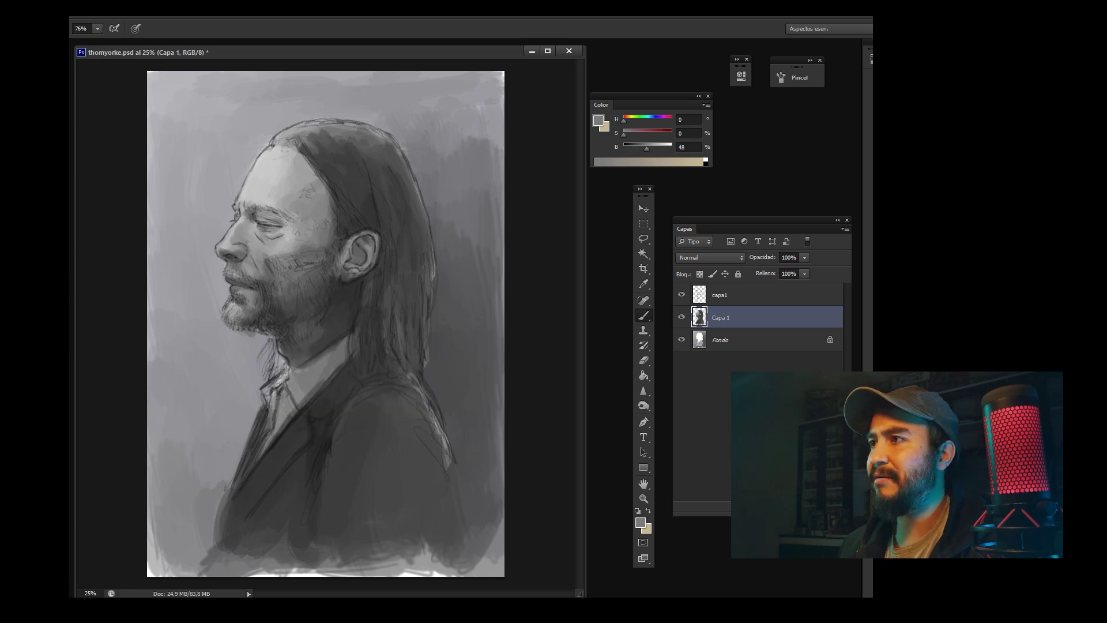
Step: Shade the face with sampled darker and lighter skin greys at adjusted brush sizes
alt+click(249, 276)
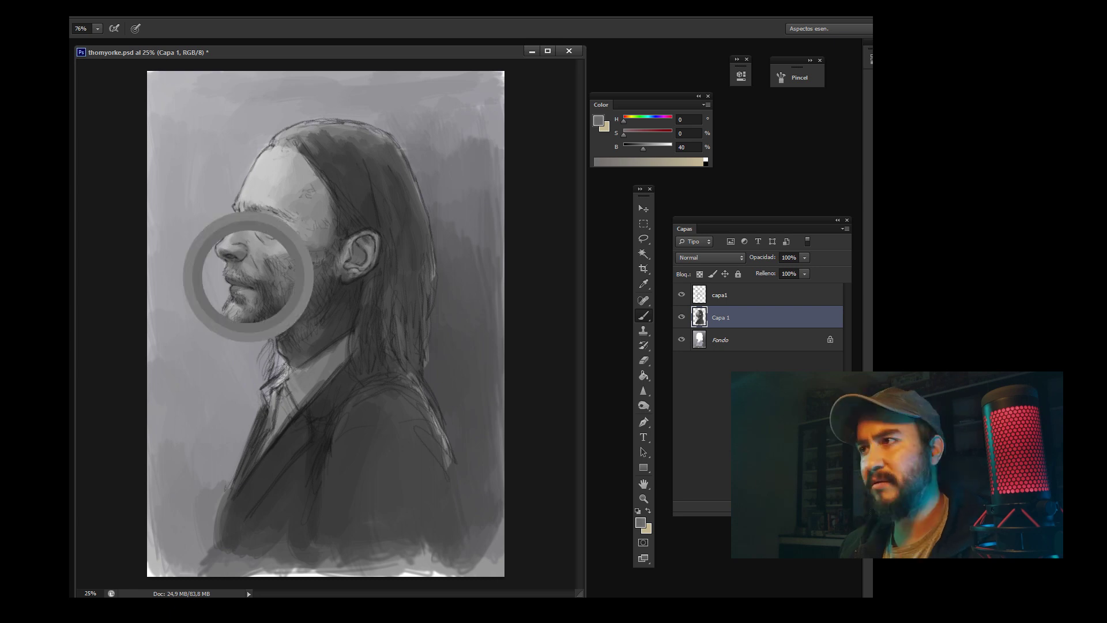
alt+click(233, 256)
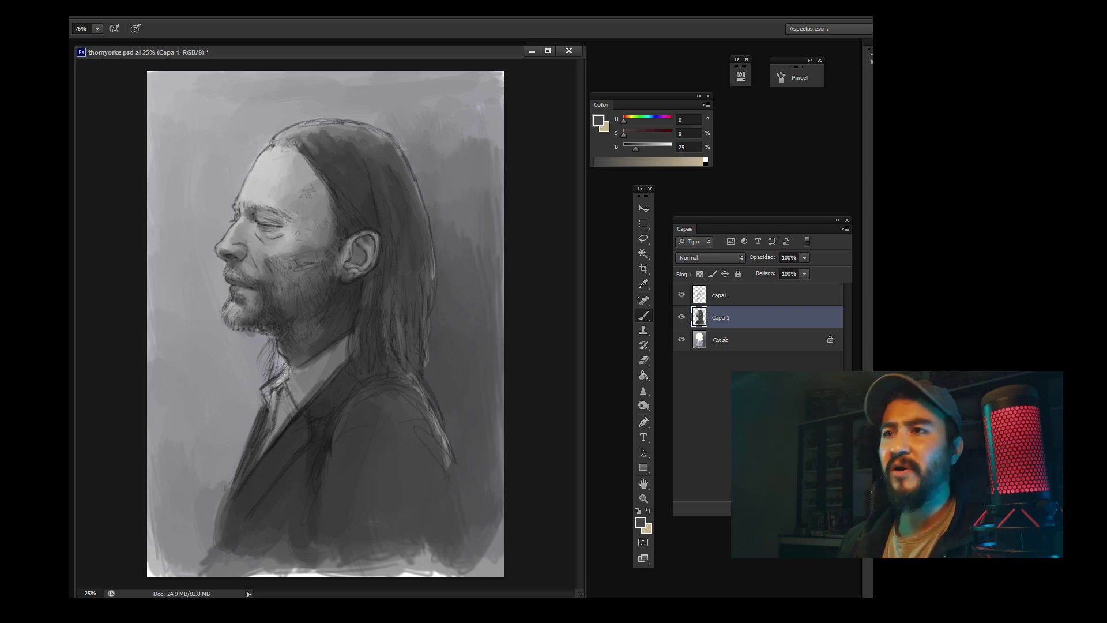
alt+click(242, 299)
alt+click(254, 271)
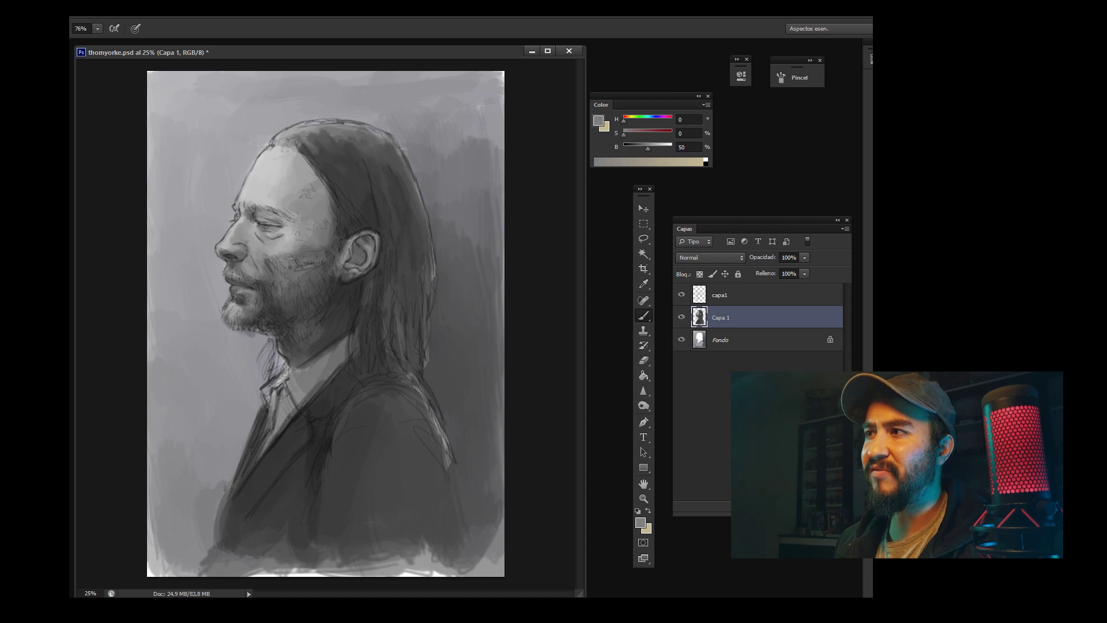
right_click(270, 290)
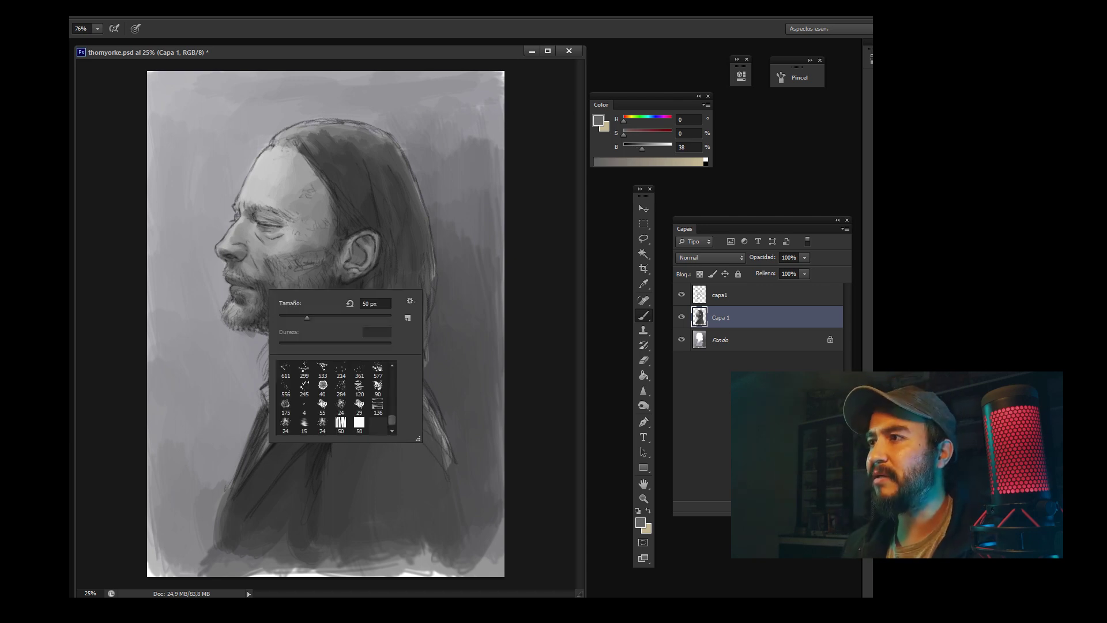
key(Escape)
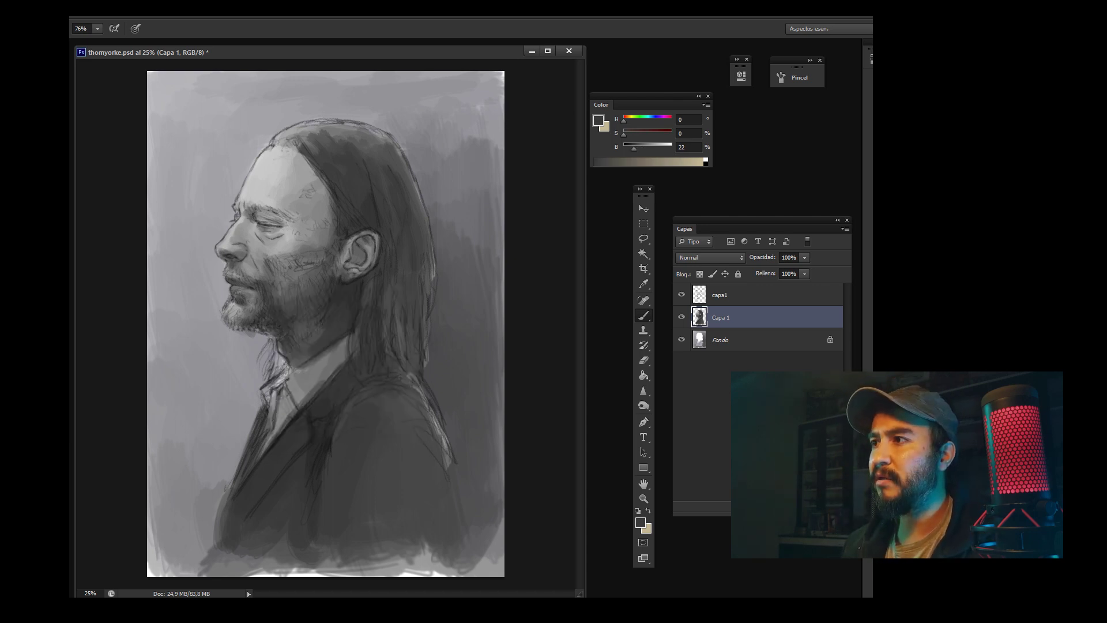
right_click(261, 284)
alt+click(233, 275)
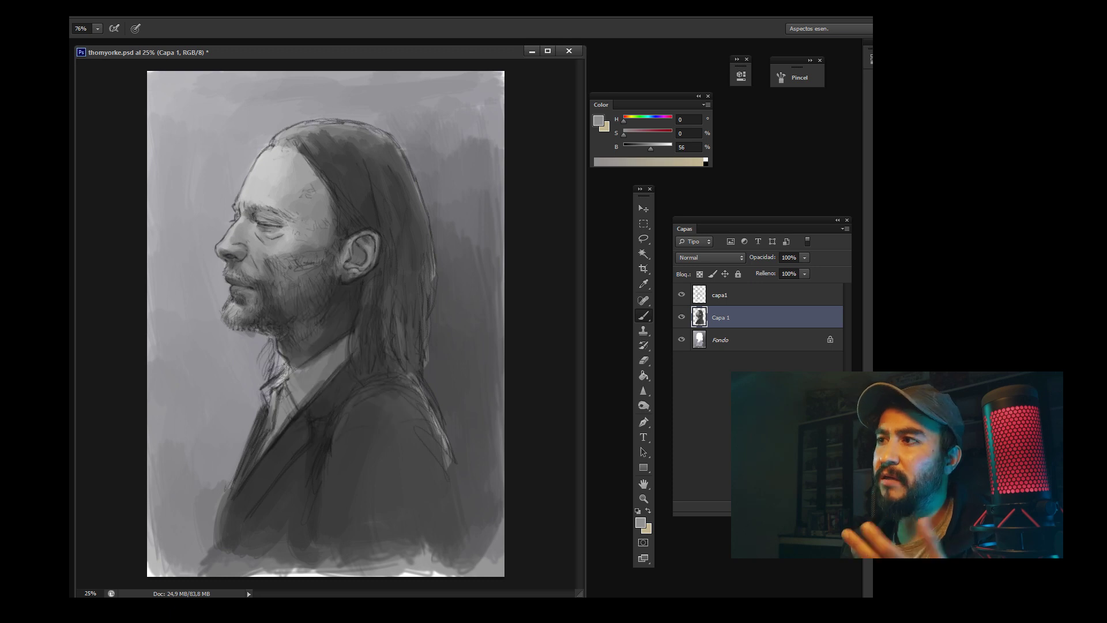
right_click(267, 281)
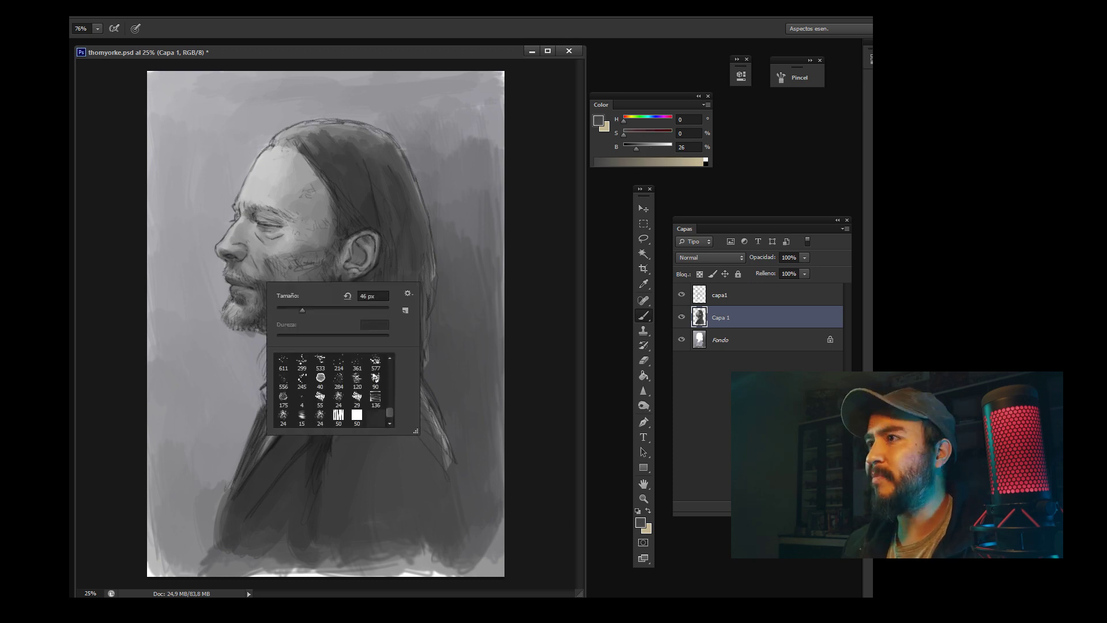
key(Escape)
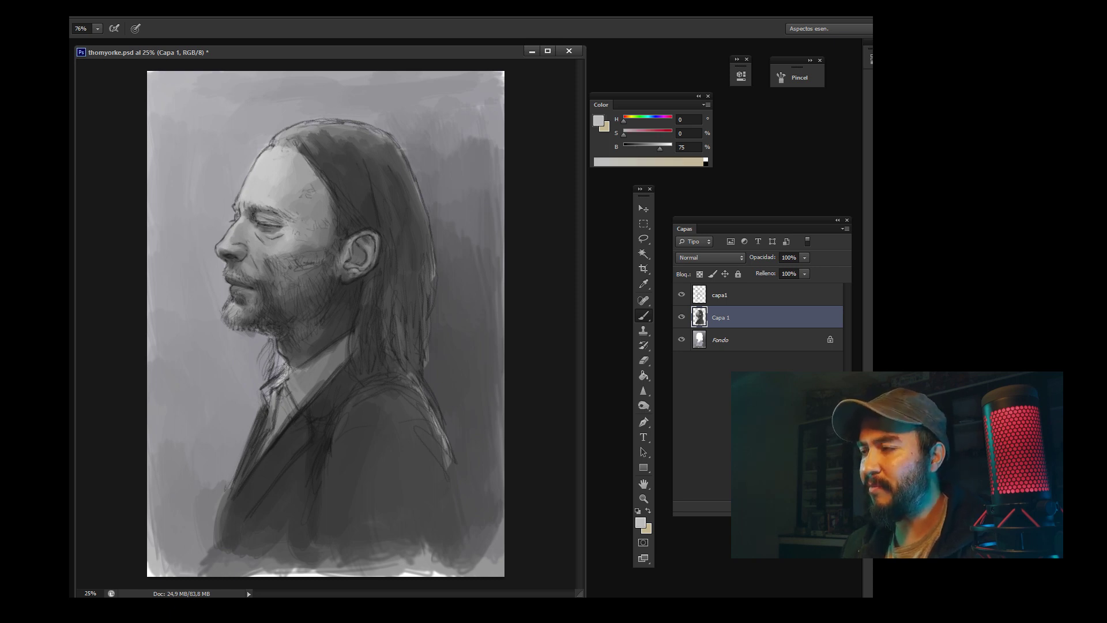
Step: Enlarge the brush and deepen the long hair and face with darker sampled greys
right_click(302, 216)
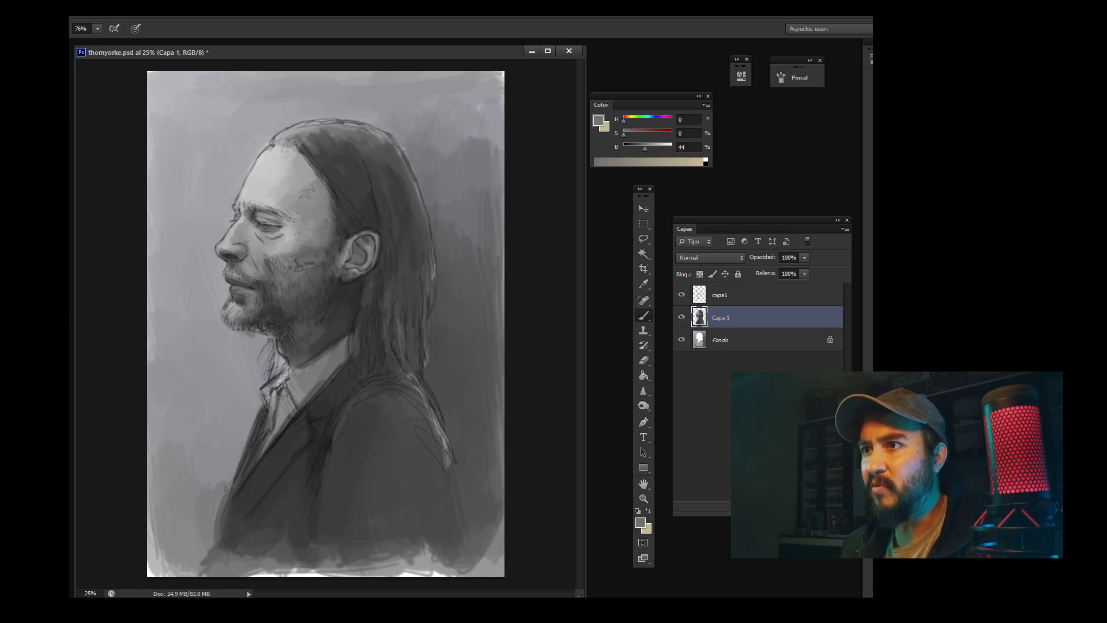
right_click(340, 206)
key(Return)
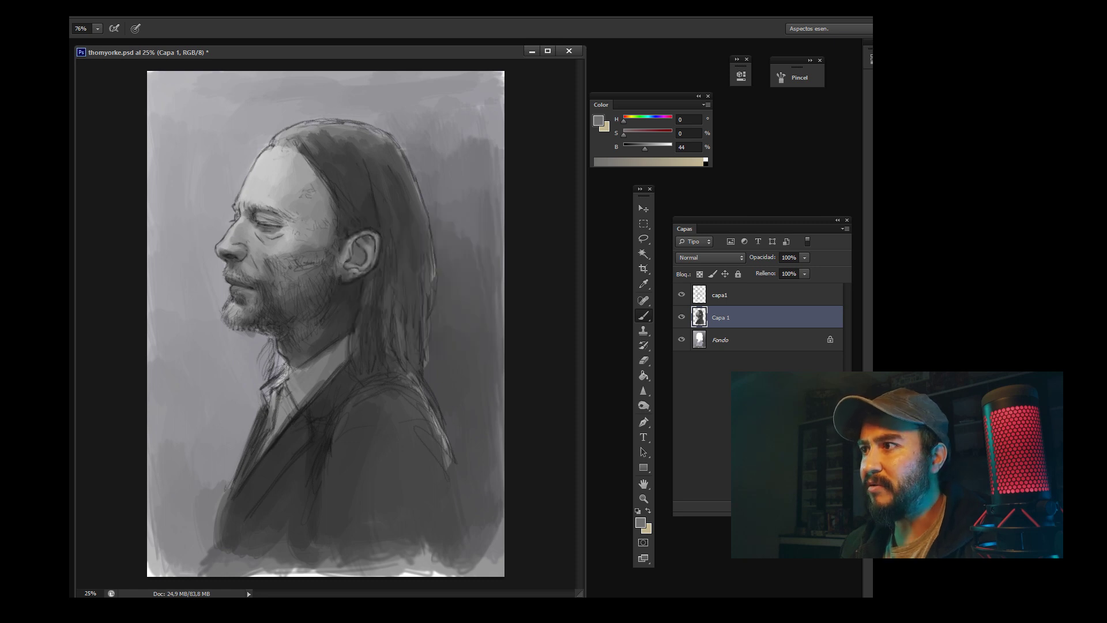
alt+click(333, 193)
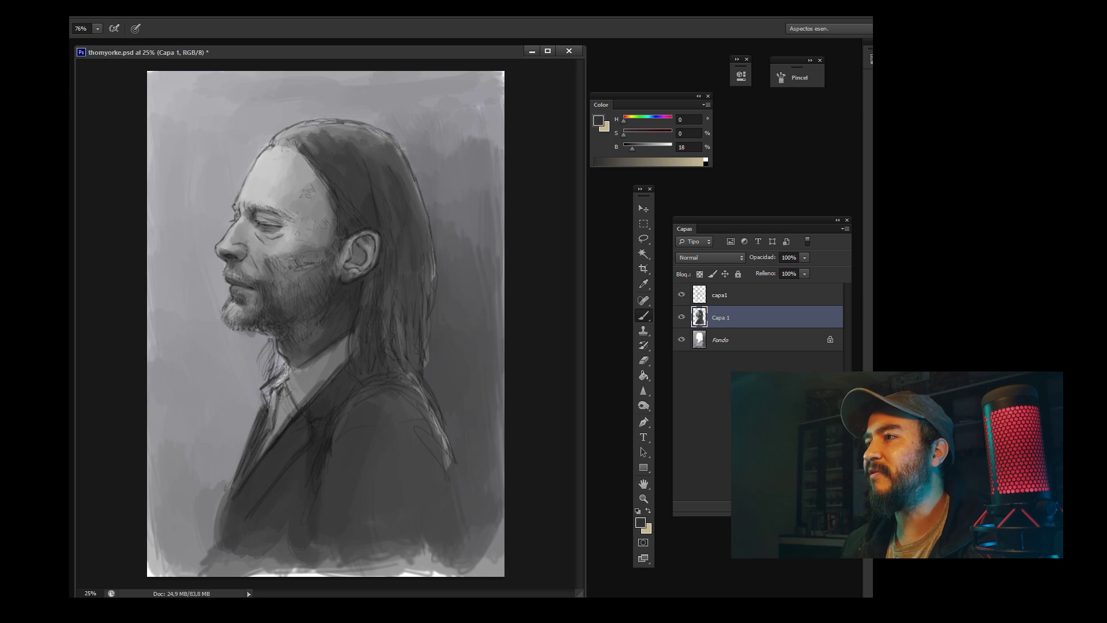
alt+click(341, 250)
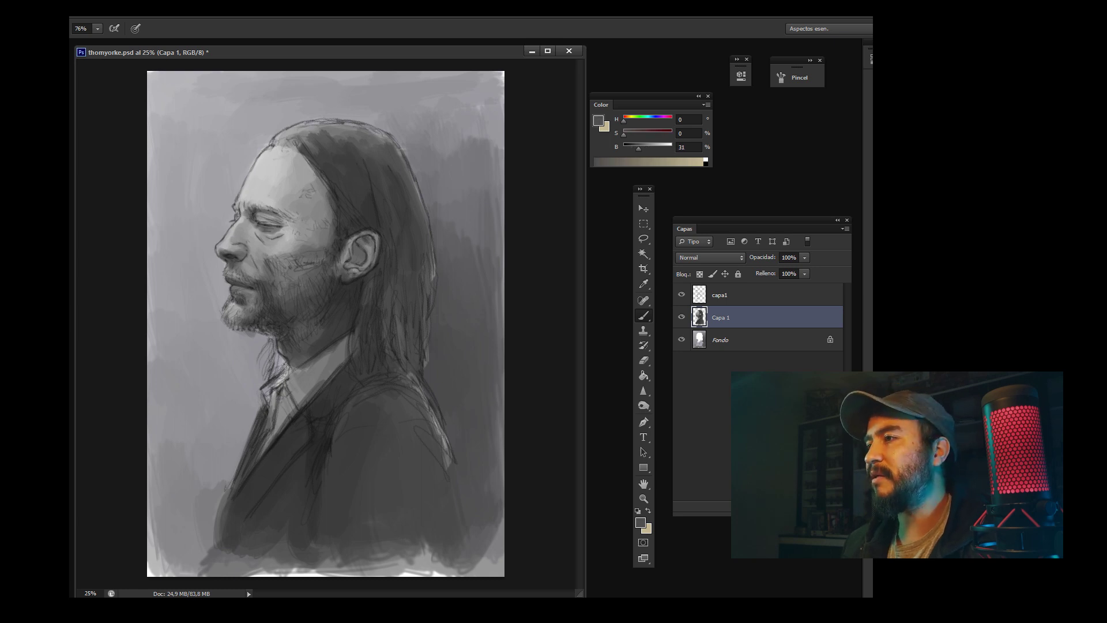
alt+click(341, 249)
alt+click(340, 250)
alt+click(339, 210)
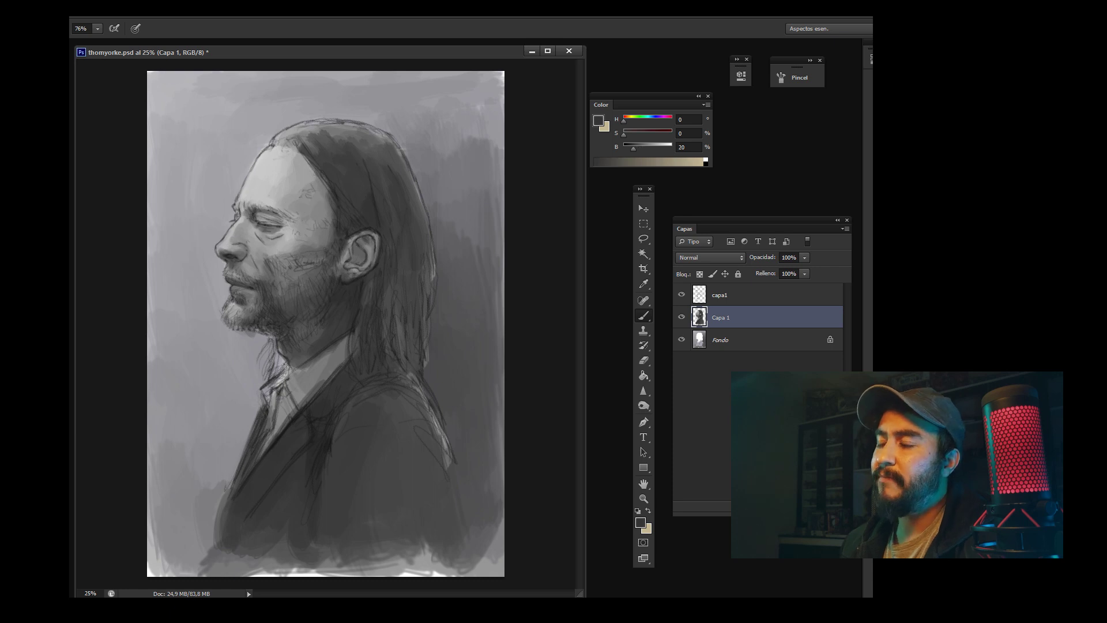
alt+click(339, 210)
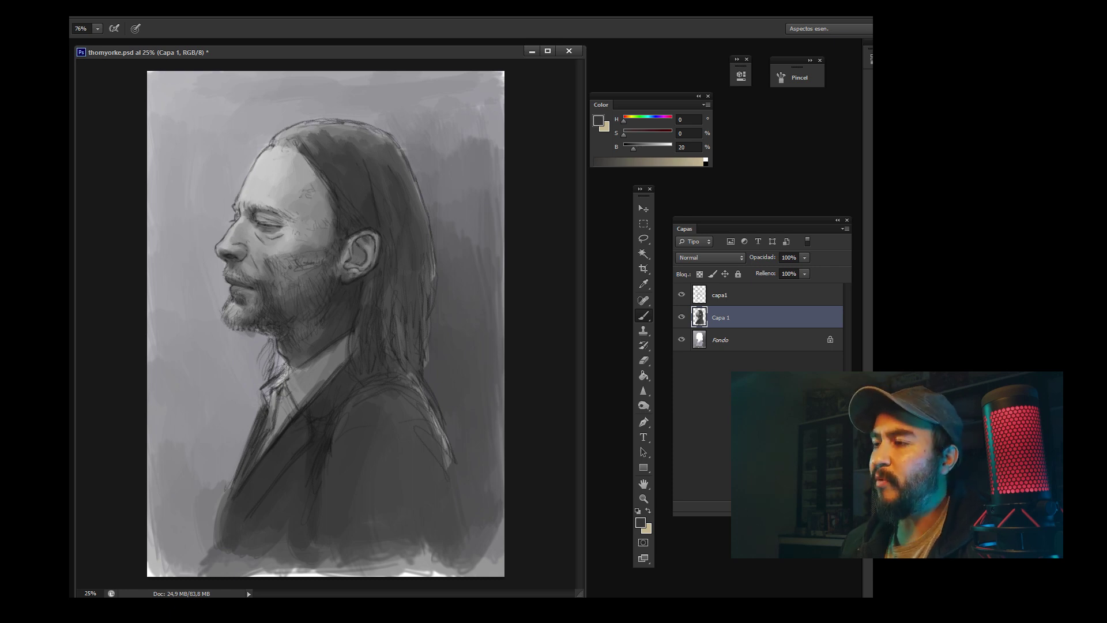
alt+click(350, 218)
alt+click(339, 199)
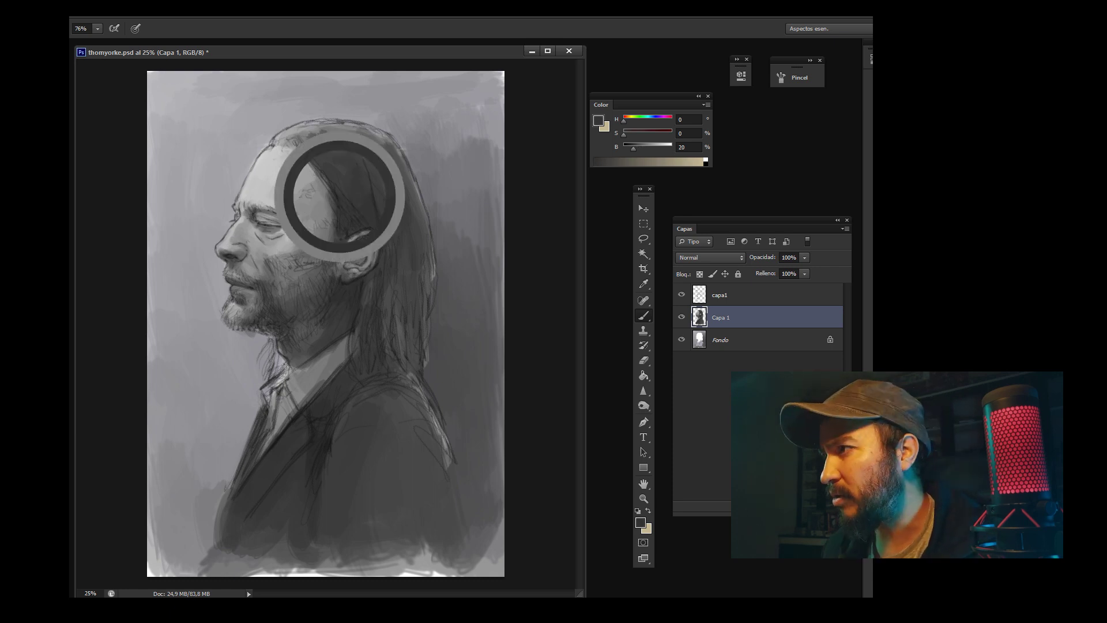
Step: Paint darker grey strokes down through the hair
alt+click(363, 185)
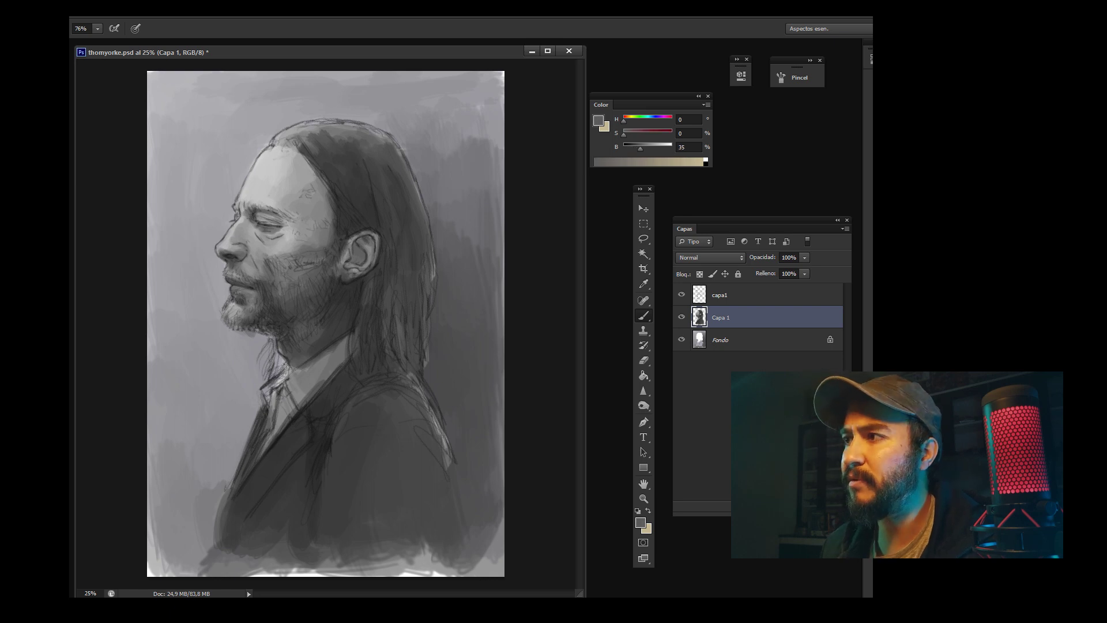
alt+click(341, 151)
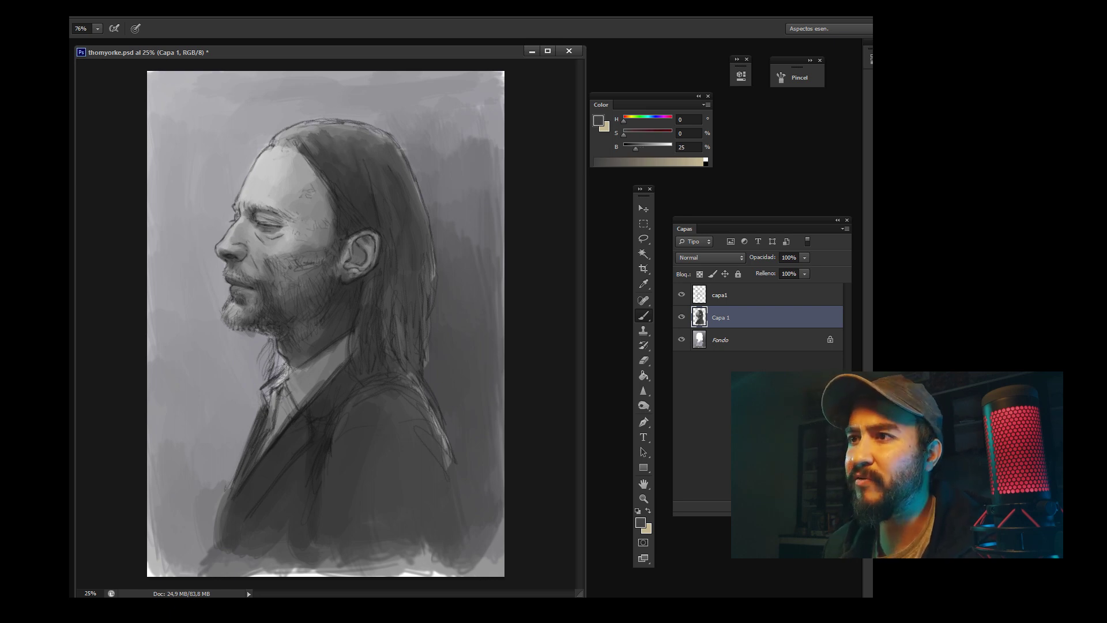
right_click(398, 201)
key(Return)
alt+click(374, 173)
drag(381, 156, 381, 237)
alt+click(357, 173)
alt+click(381, 177)
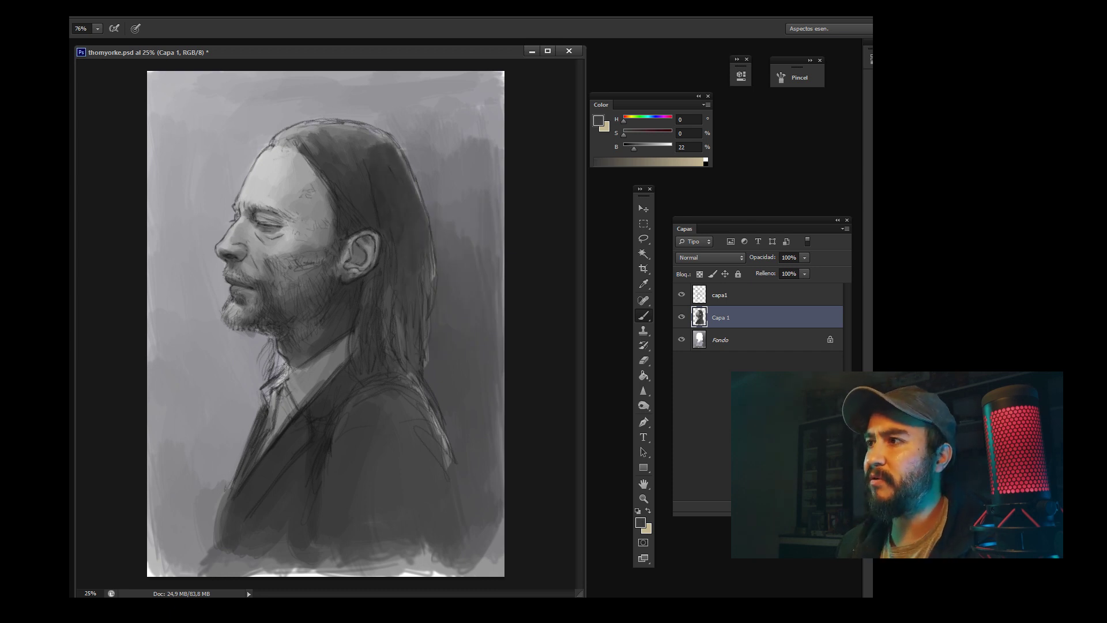
Step: Shrink the brush to 53 px and sample greys from the face and ear
right_click(392, 301)
alt+click(392, 300)
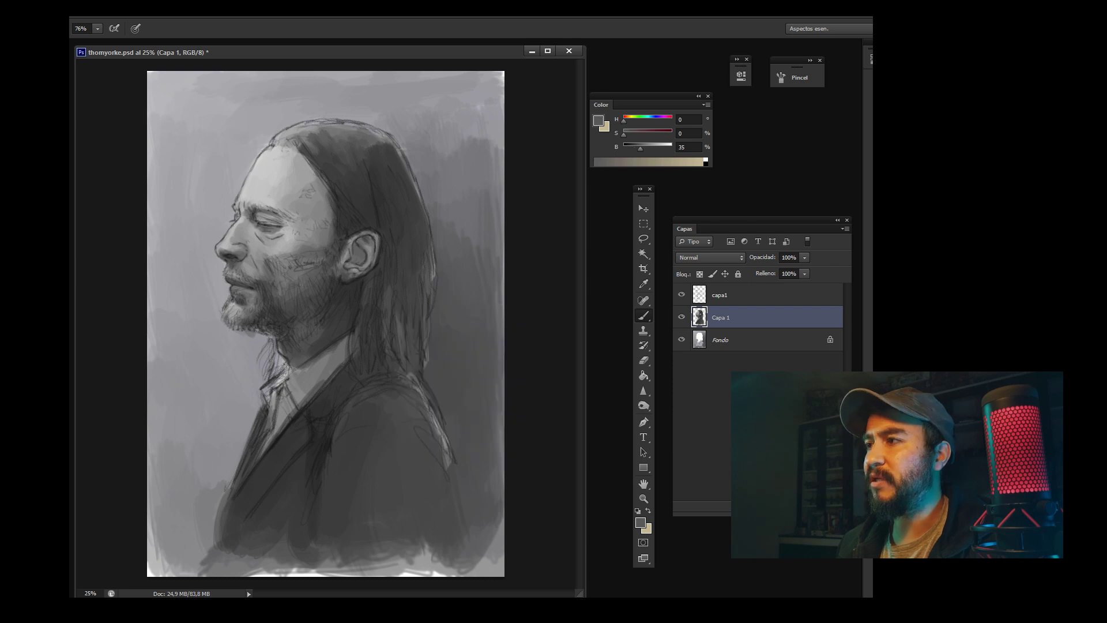
right_click(386, 246)
alt+click(386, 247)
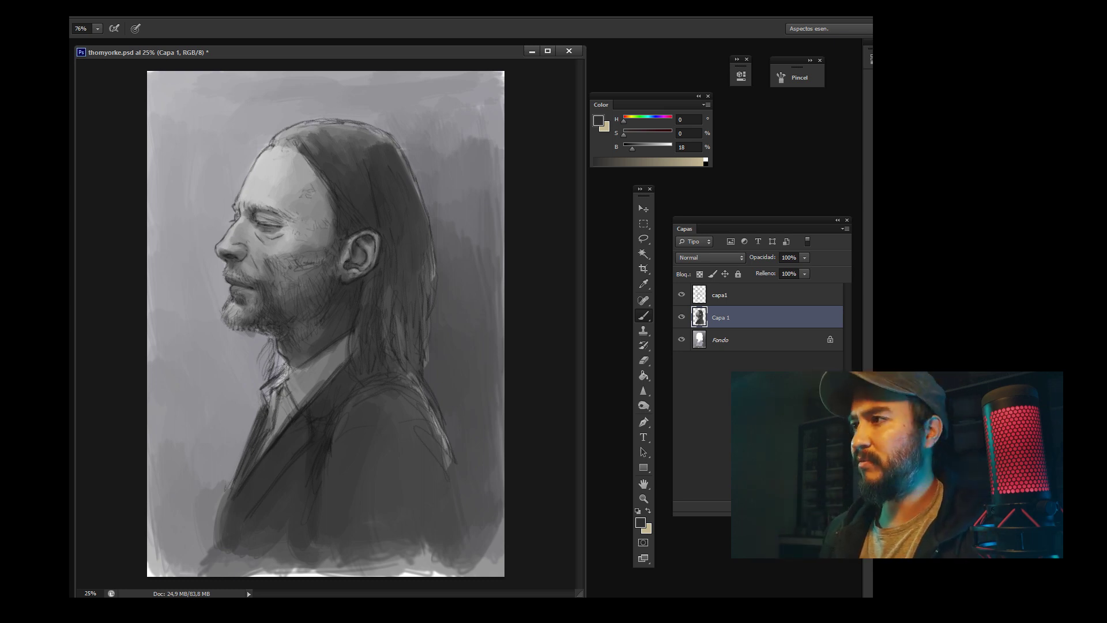
alt+click(340, 262)
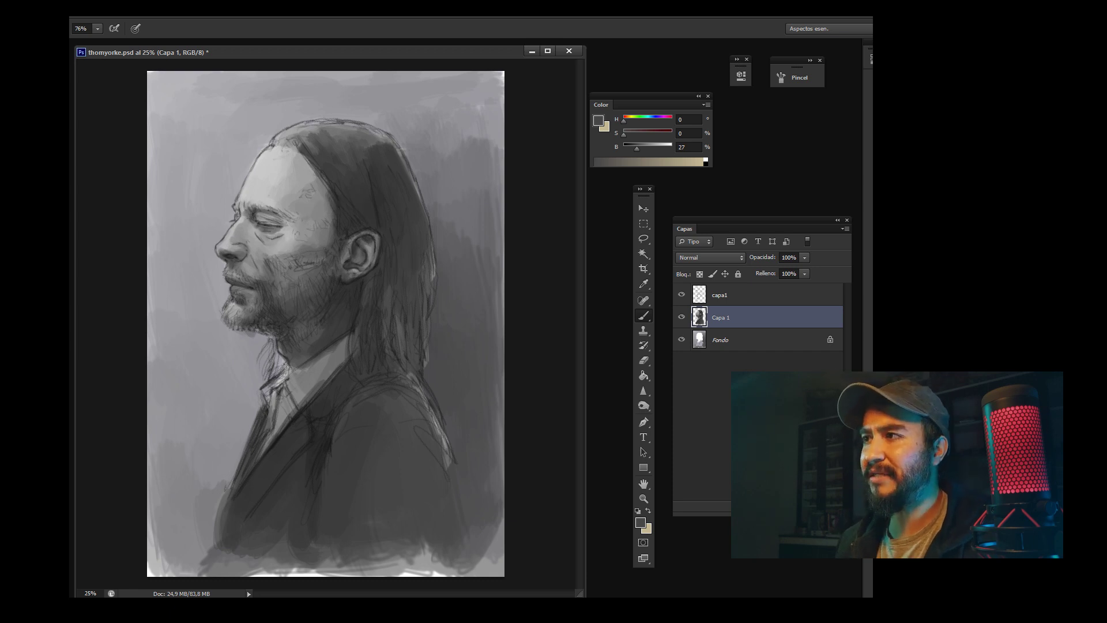
alt+click(369, 173)
alt+click(357, 249)
alt+click(367, 237)
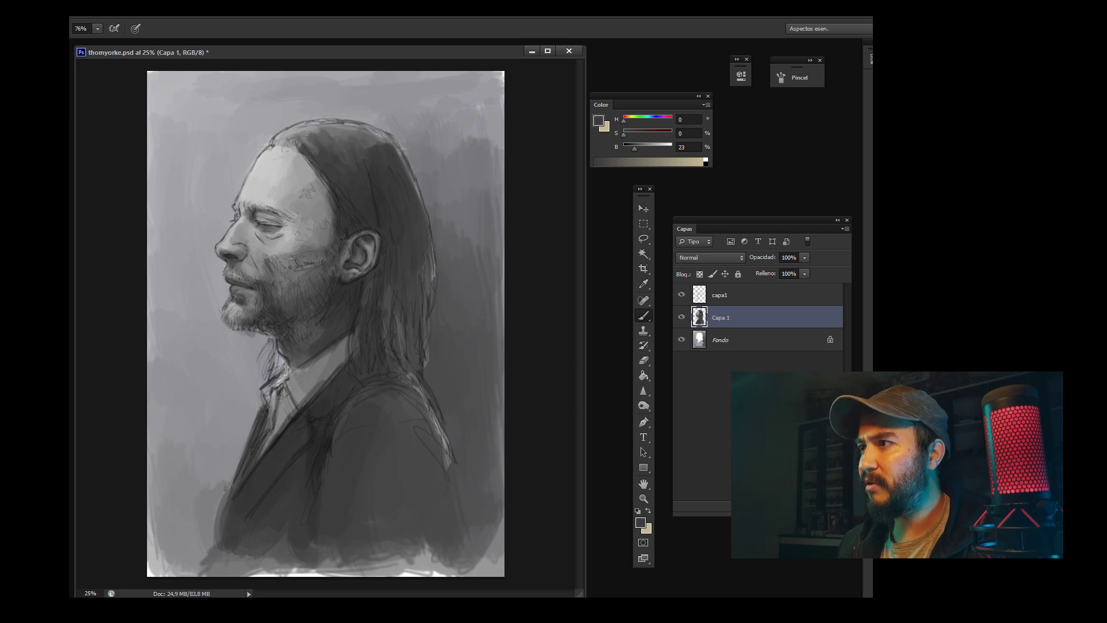
right_click(384, 254)
key(Return)
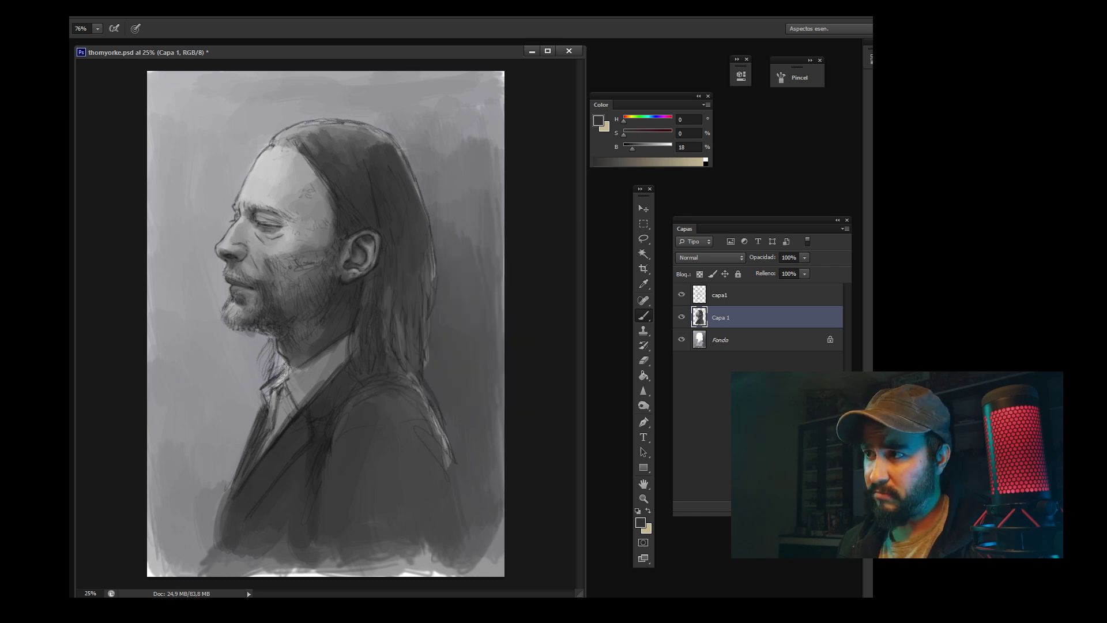
Step: Pick near-black, hair and beard greys to shade around the ear
right_click(389, 261)
alt+click(389, 260)
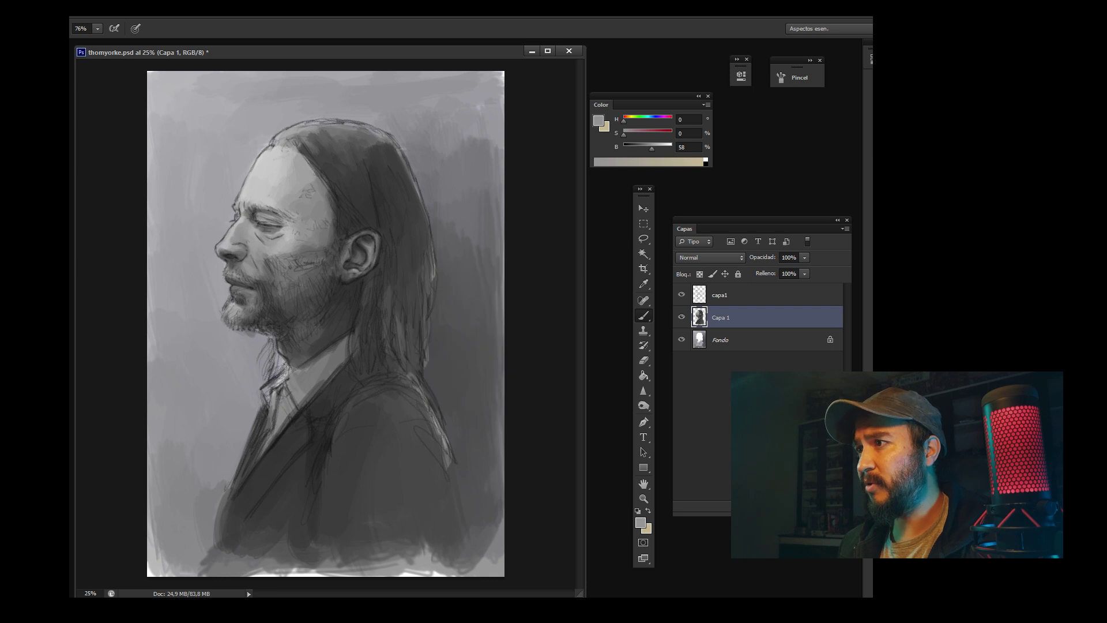
alt+click(388, 260)
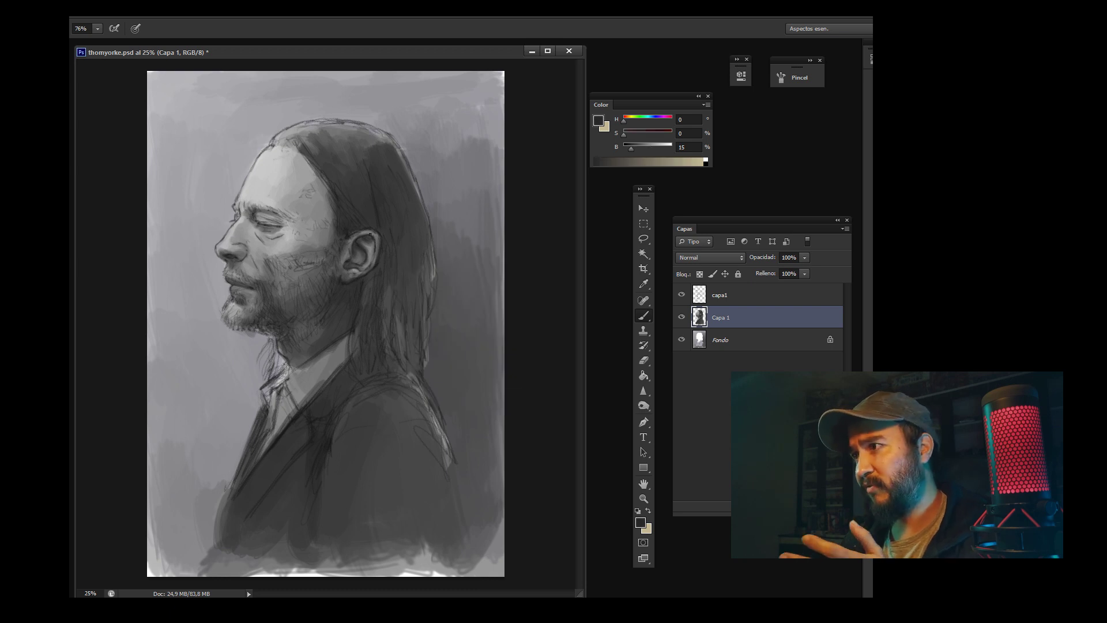
alt+click(353, 215)
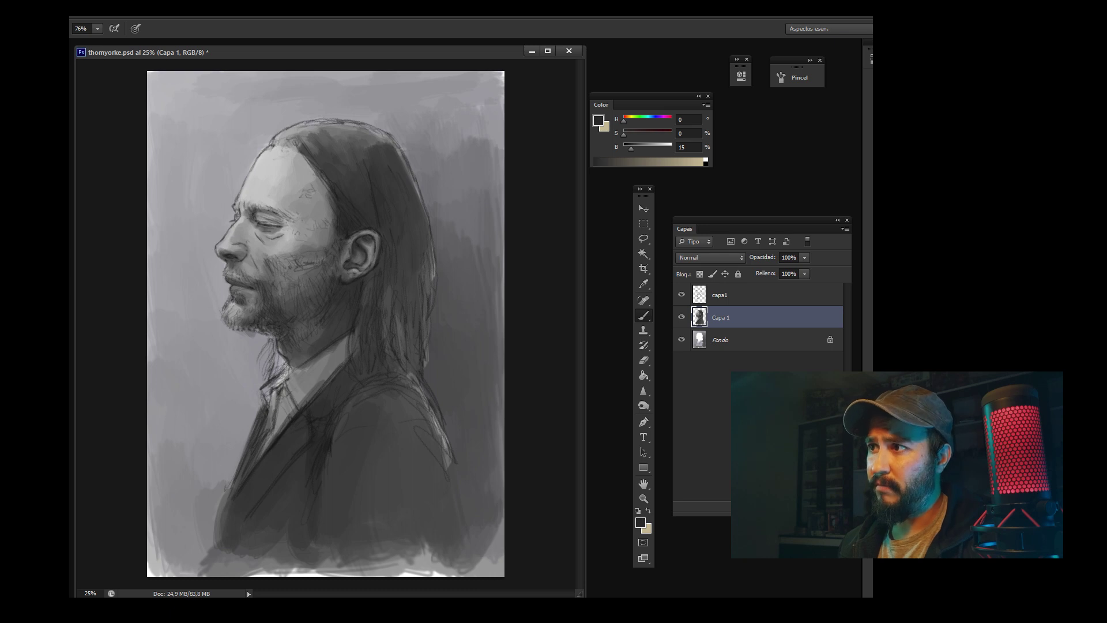
alt+click(362, 170)
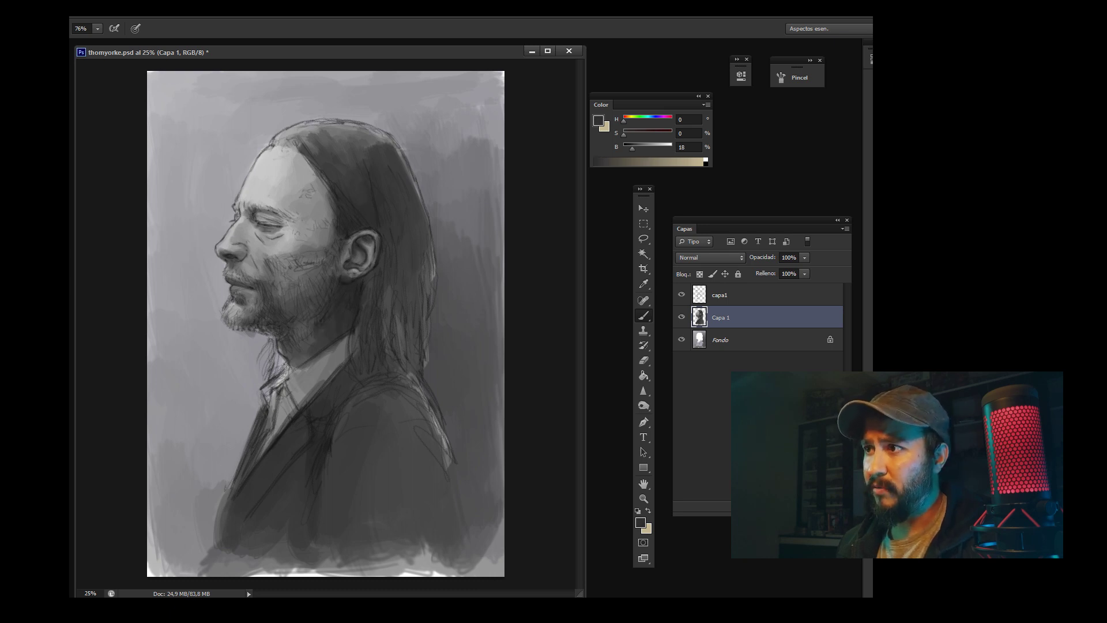
alt+click(271, 316)
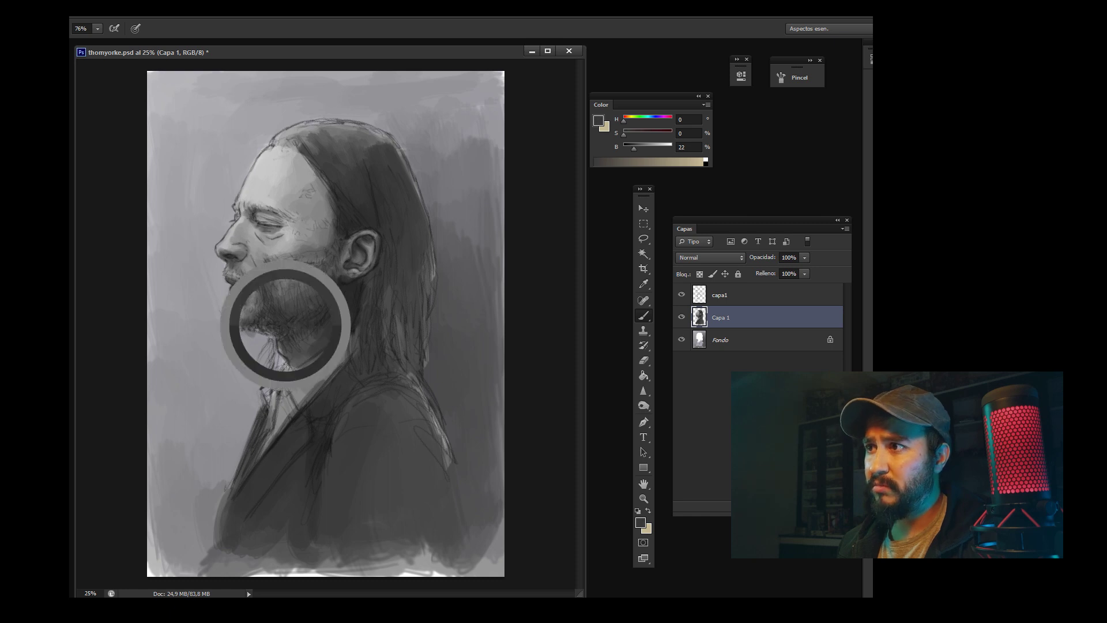
alt+click(346, 275)
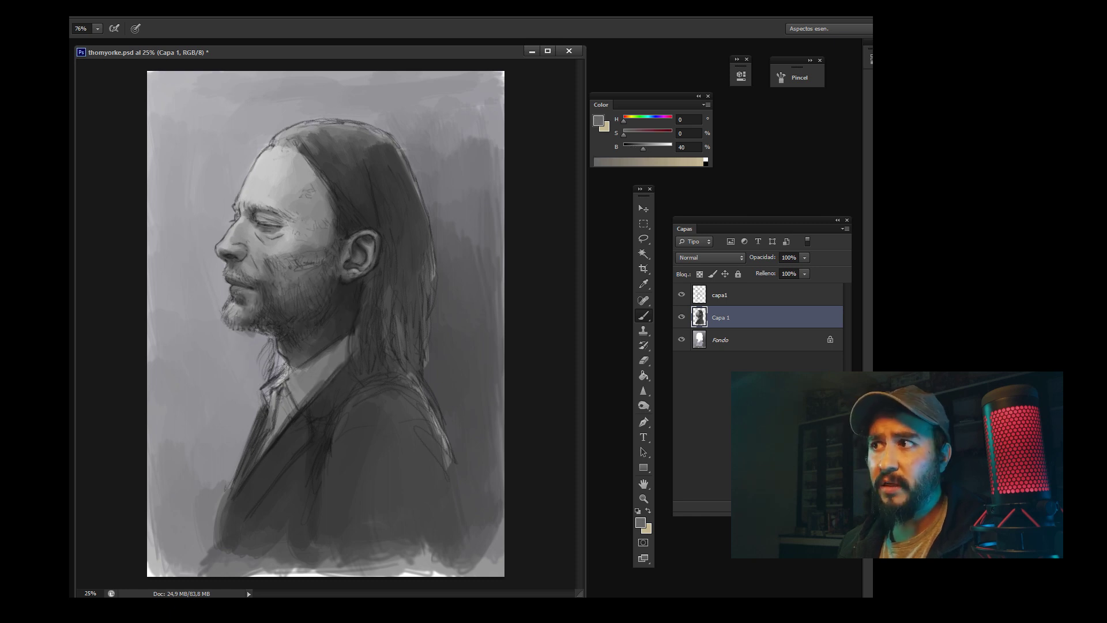
Step: Paint faint light grey strokes and patches on the forehead and cheek
right_click(315, 235)
key(Escape)
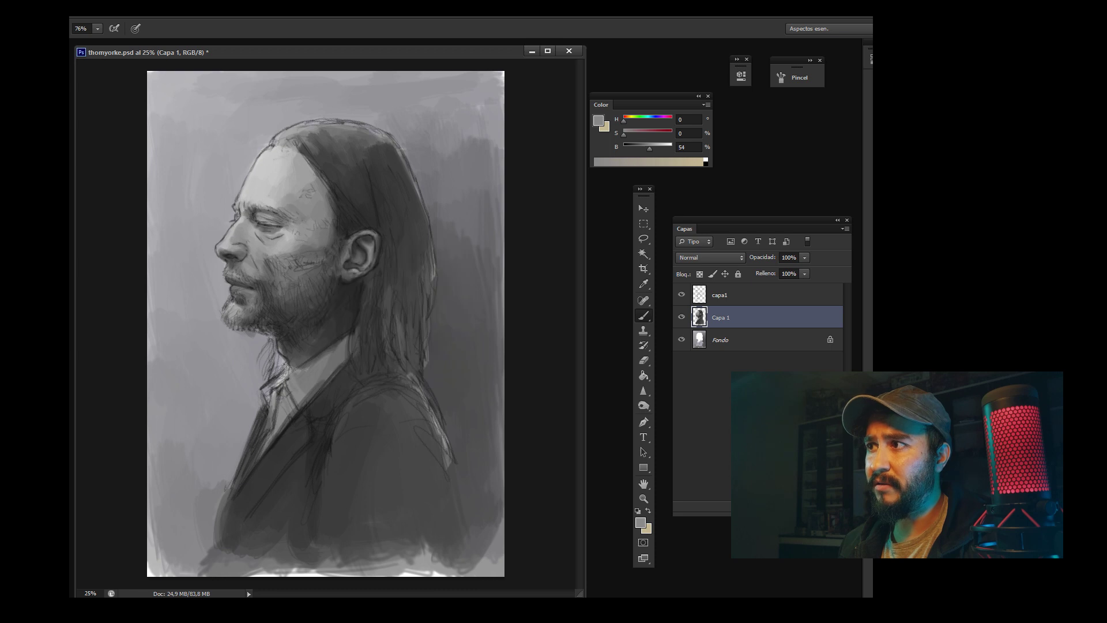
alt+click(242, 243)
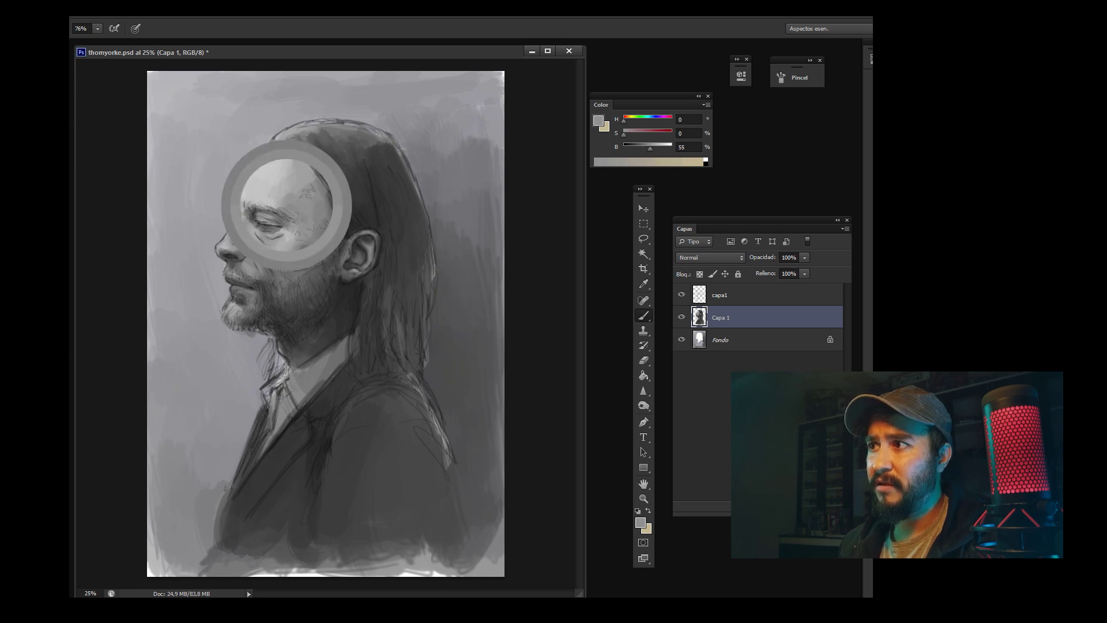
drag(317, 170, 312, 213)
alt+click(325, 210)
alt+click(312, 190)
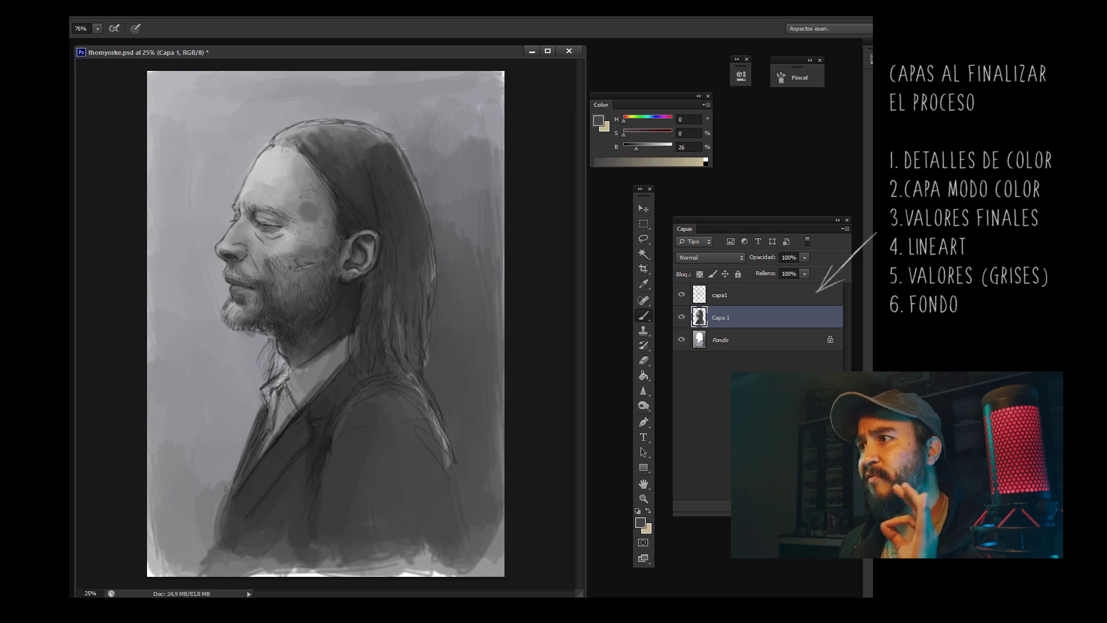
Step: Add darker grey strokes around the eye and cheek, blending with lighter and darker face greys
alt+click(415, 304)
mouse_move(303, 222)
mouse_down()
mouse_move(317, 245)
mouse_move(272, 261)
mouse_up()
alt+click(288, 254)
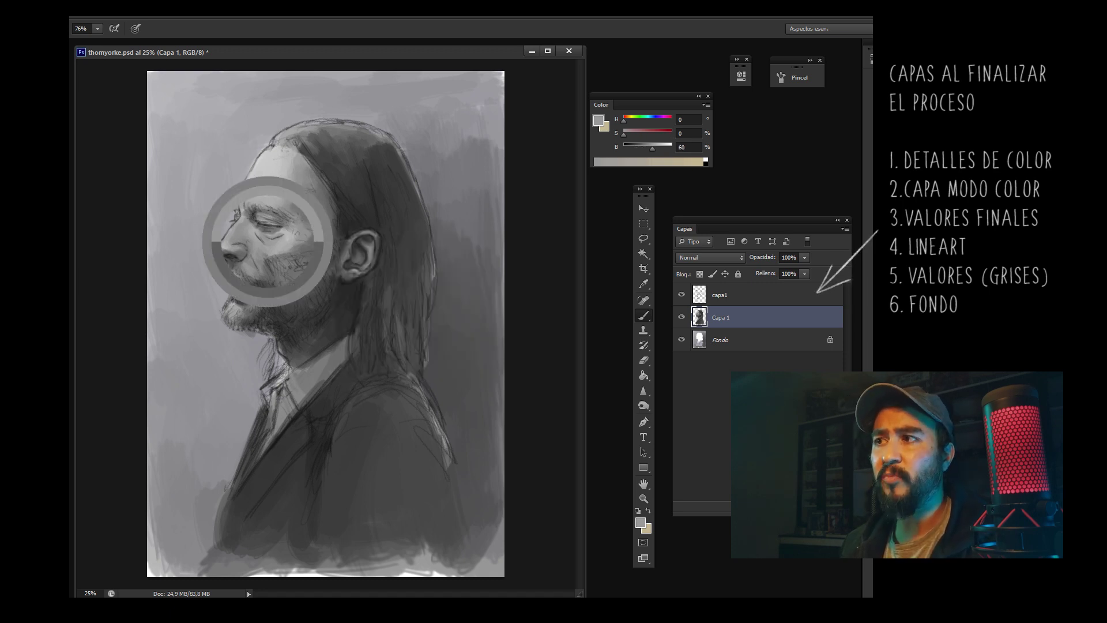
click(599, 161)
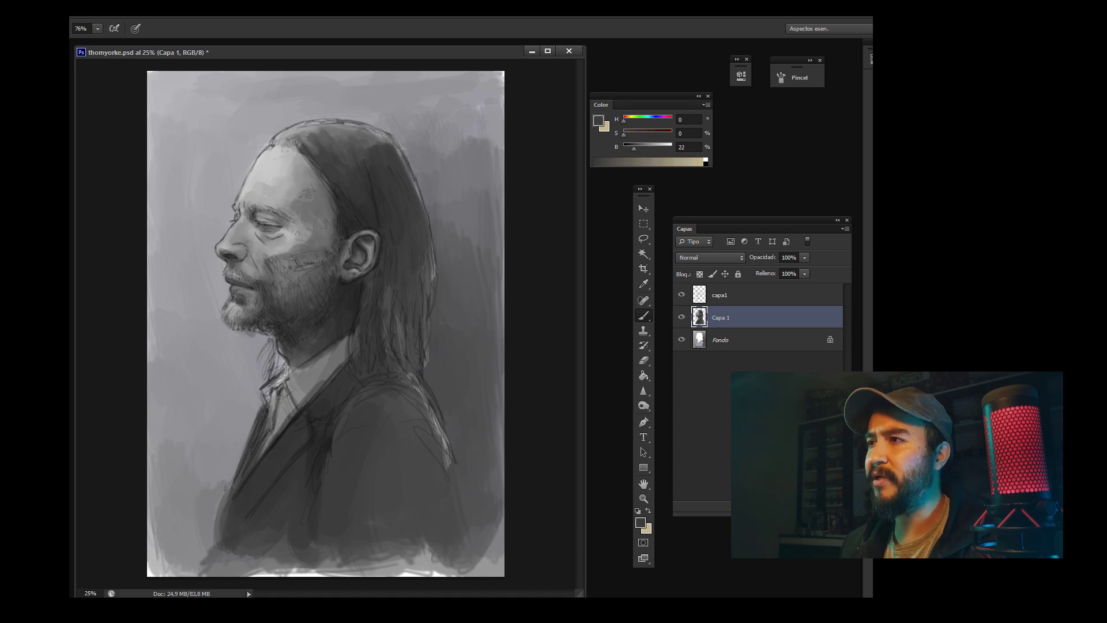
alt+click(270, 256)
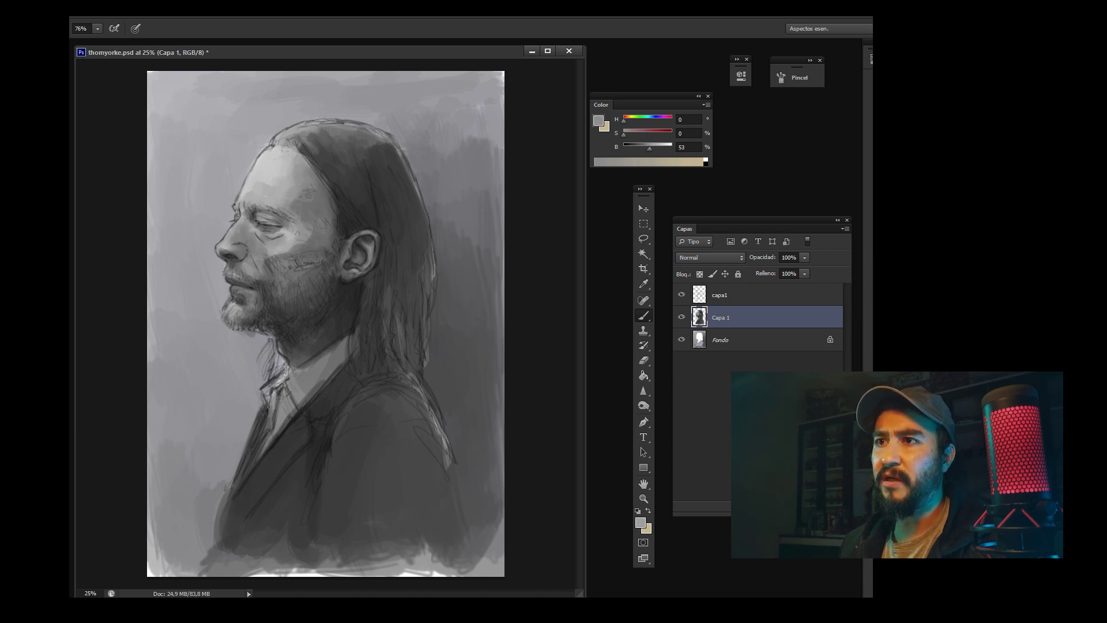
alt+click(270, 282)
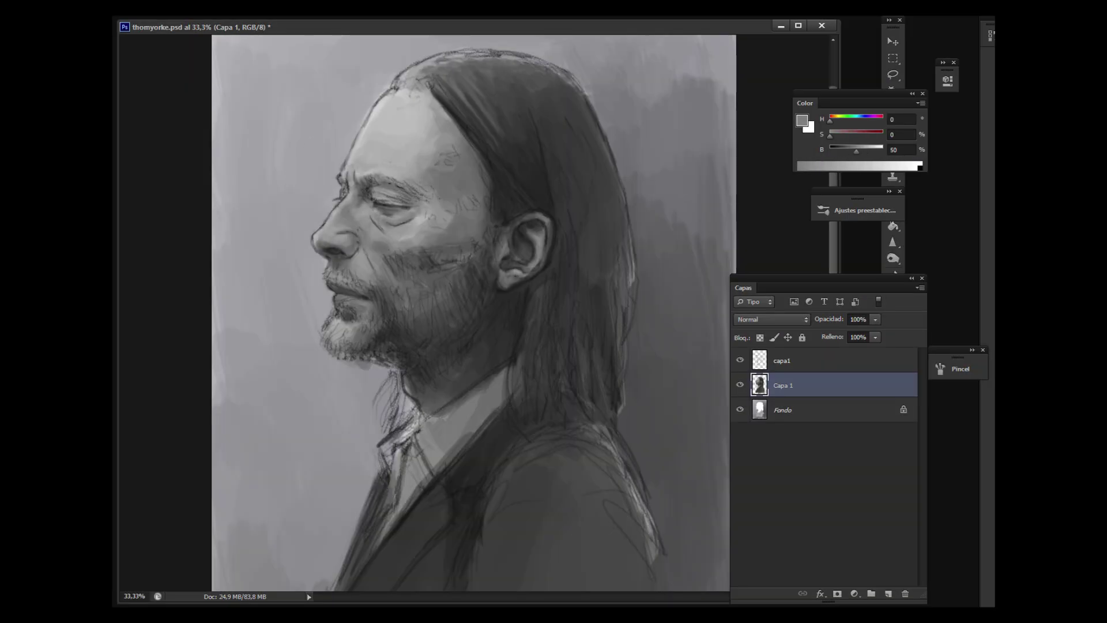
Step: Add the new Capa 2 layer for the refined grayscale repaint
key(ctrl+shift+alt+n)
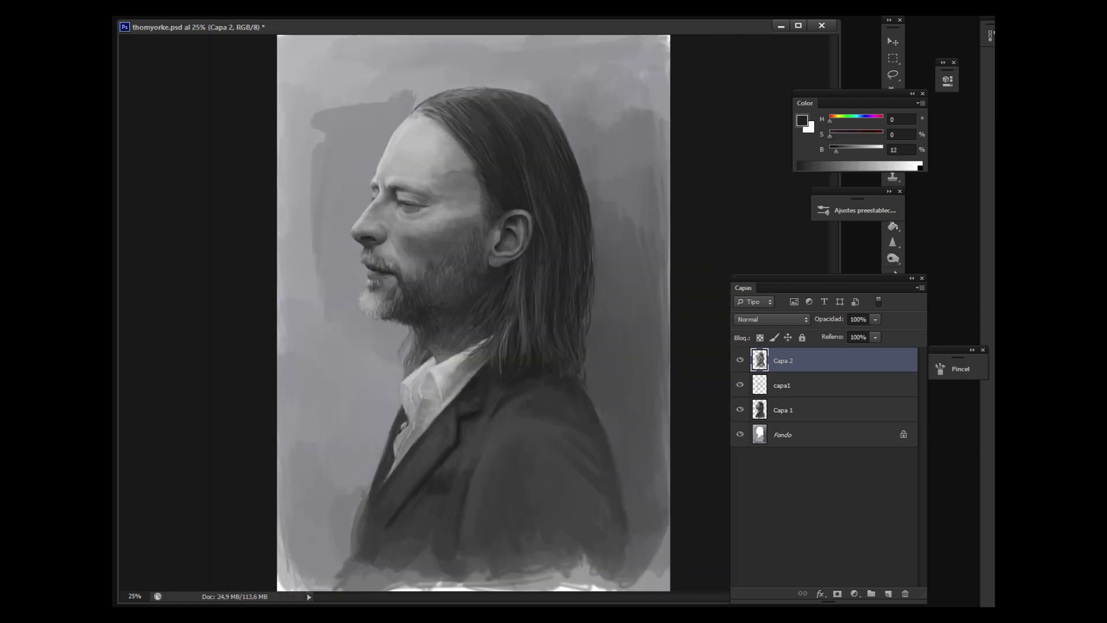
Step: Zoom in and pan to frame the face for inspection
scroll(501, 167, up, 1)
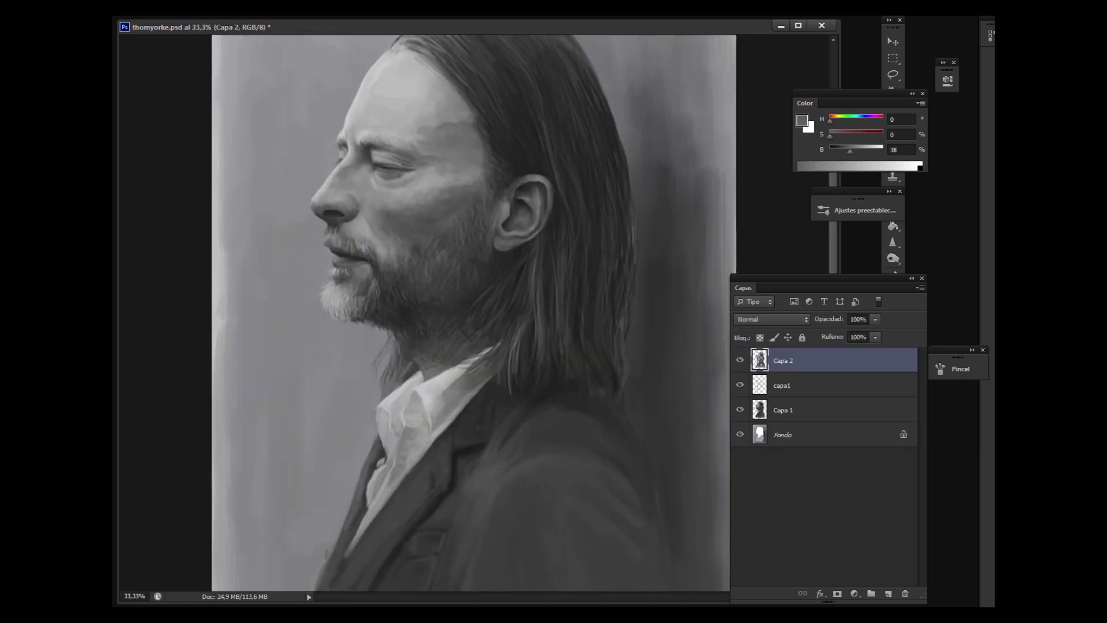
scroll(502, 167, up, 1)
scroll(502, 167, up, 1)
scroll(501, 168, up, 1)
drag(461, 289, 490, 271)
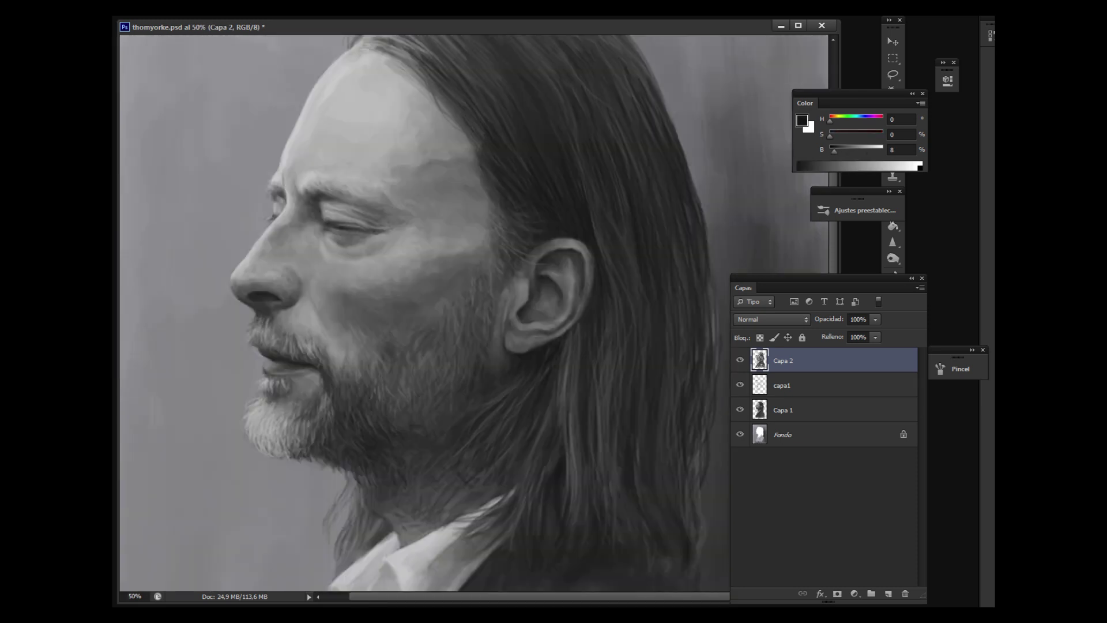
scroll(473, 311, down, 2)
scroll(473, 312, down, 1)
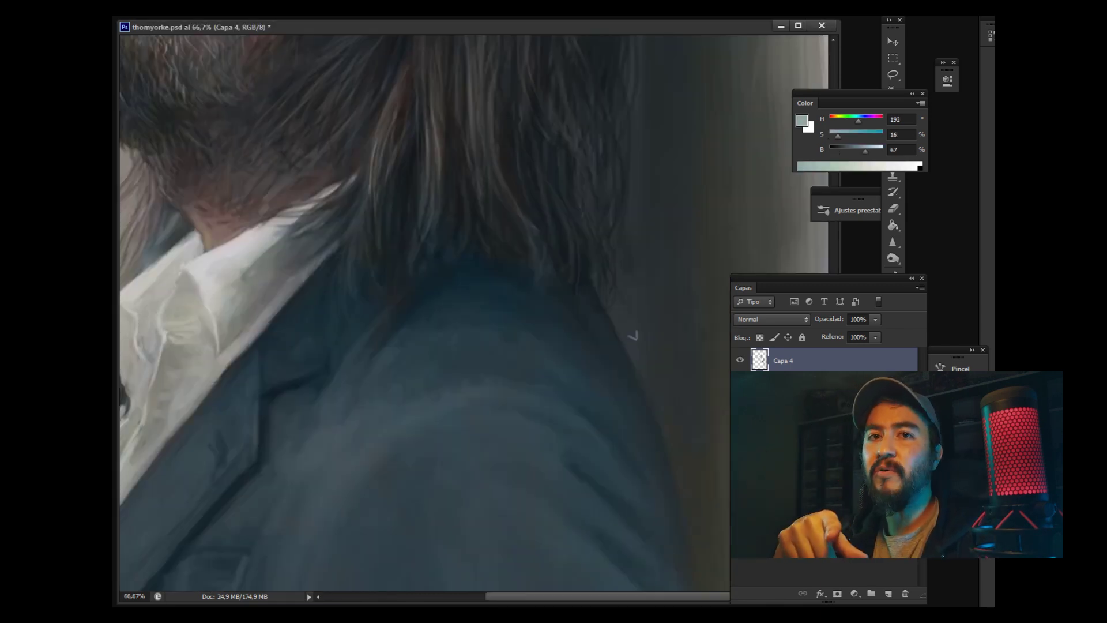
Step: Highlight the collar edge, then activate Capa 3 and Capa 2 with the Dodge tool
drag(634, 344, 670, 423)
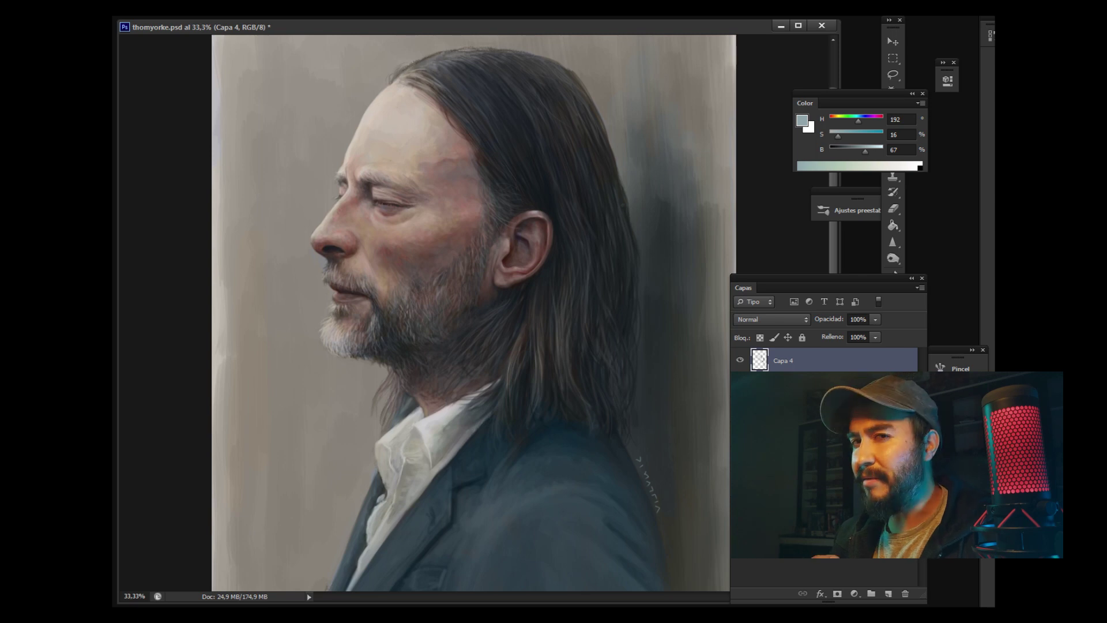
key(alt+bracketleft)
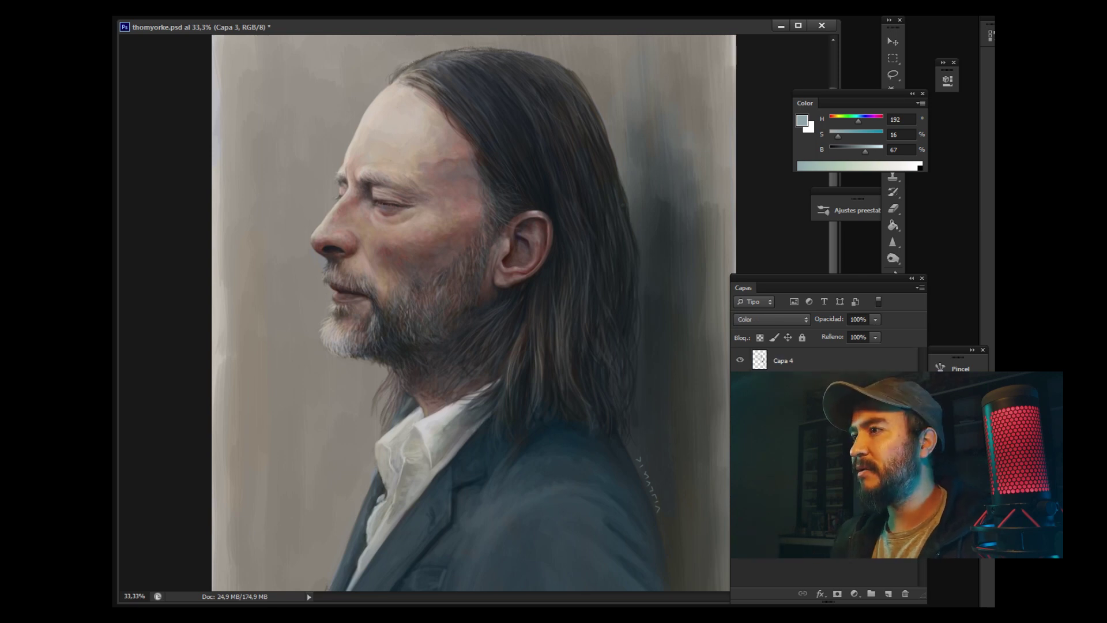
click(934, 255)
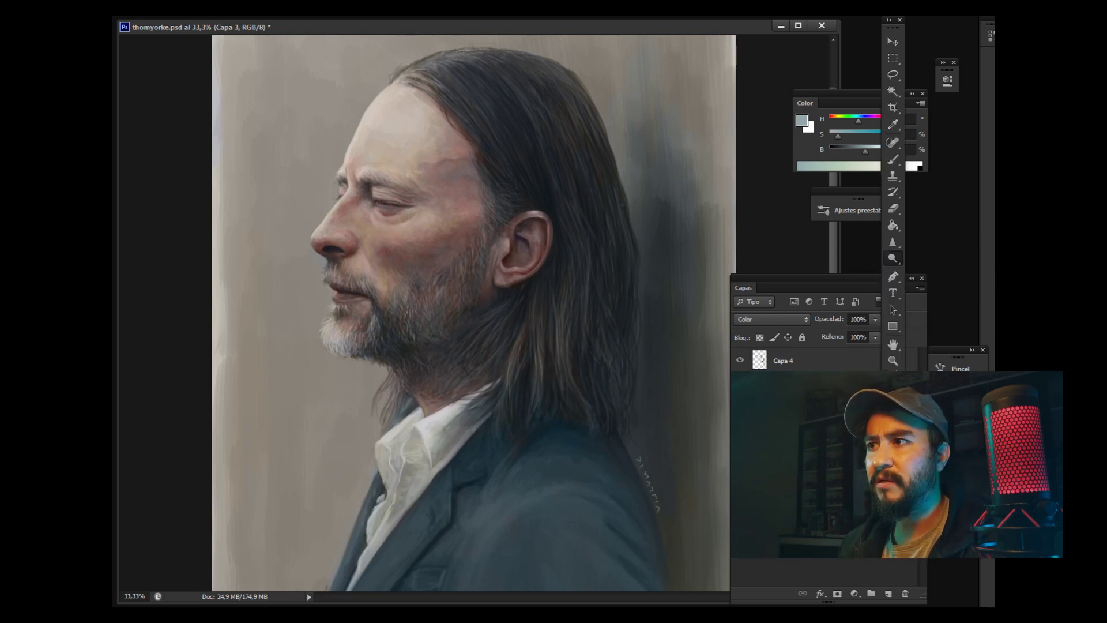
key(alt+bracketleft)
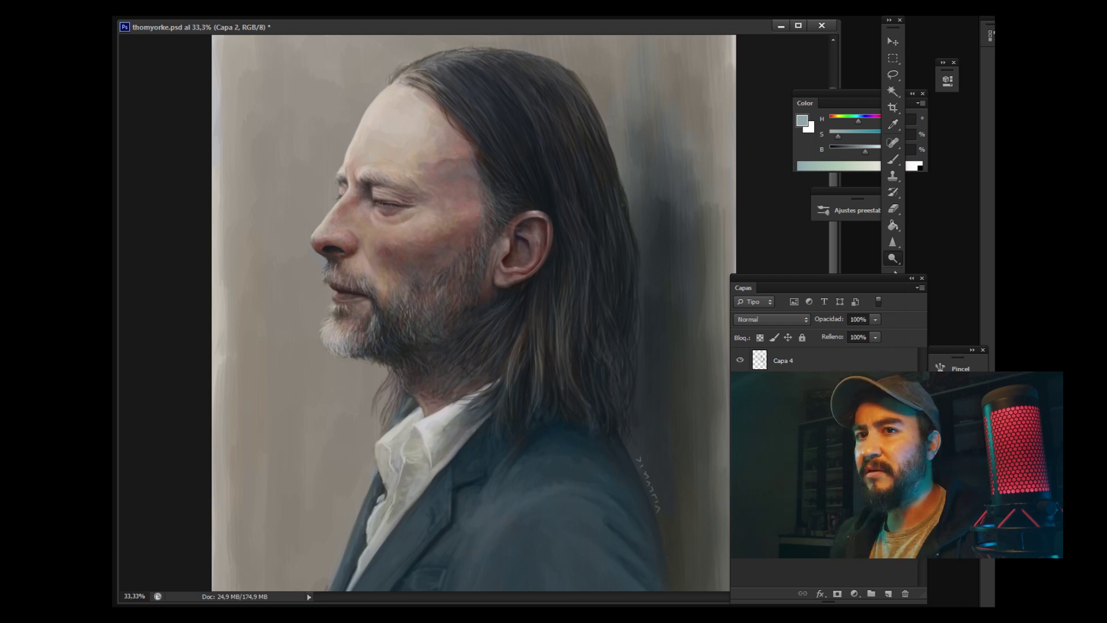